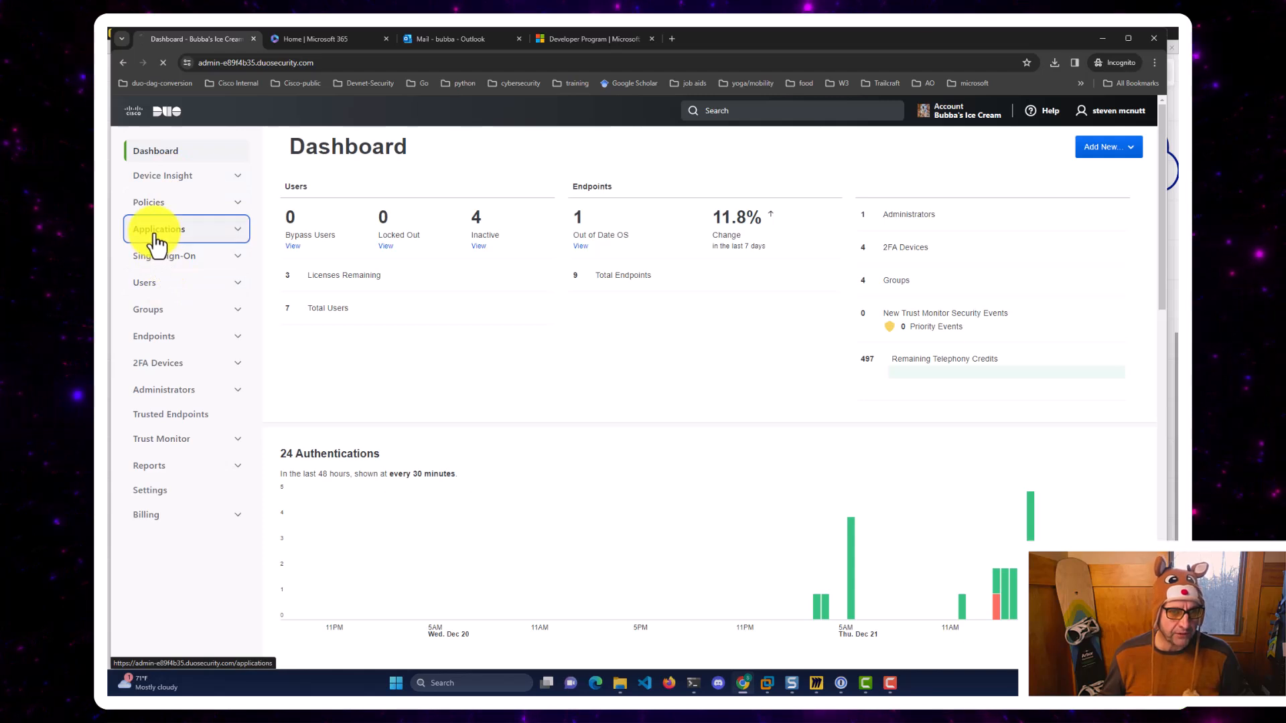
Open the Applications page listing the 7 protected applications.
left_click(214, 230)
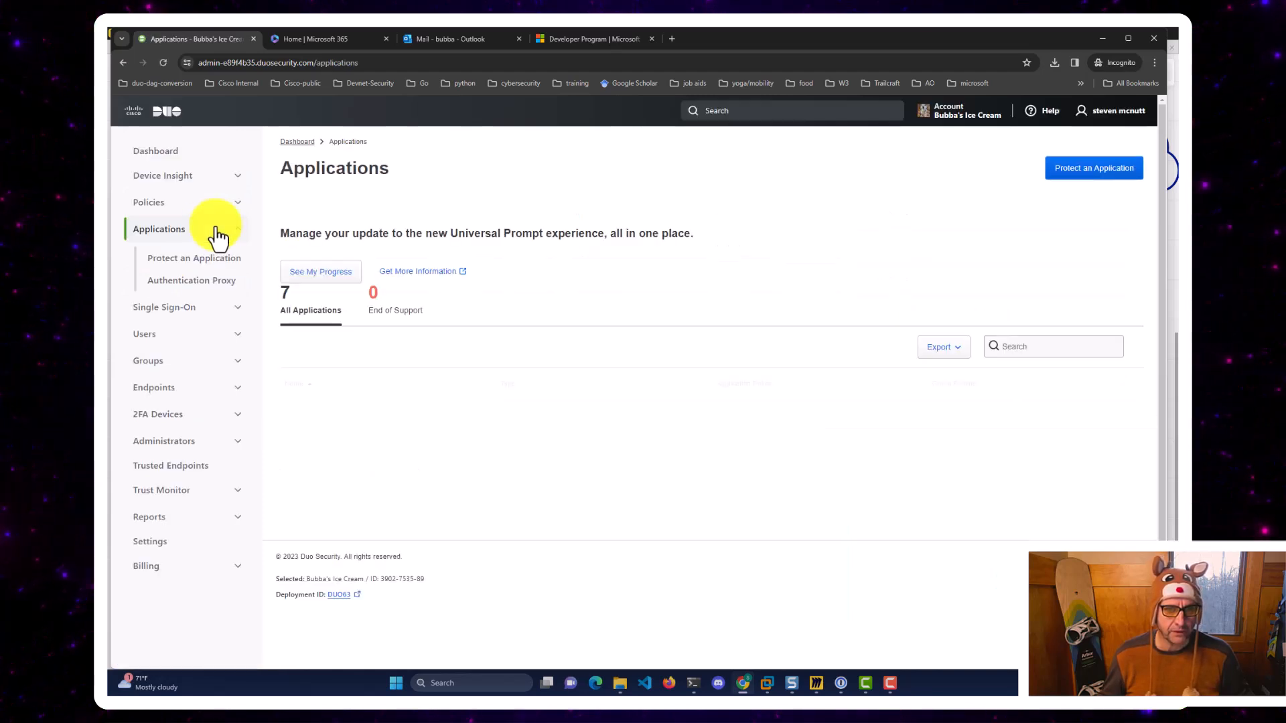
Open Microsoft RDP and review its rdp login policy, settings and Offline Access Settings.
scroll(474, 328, "down", 2)
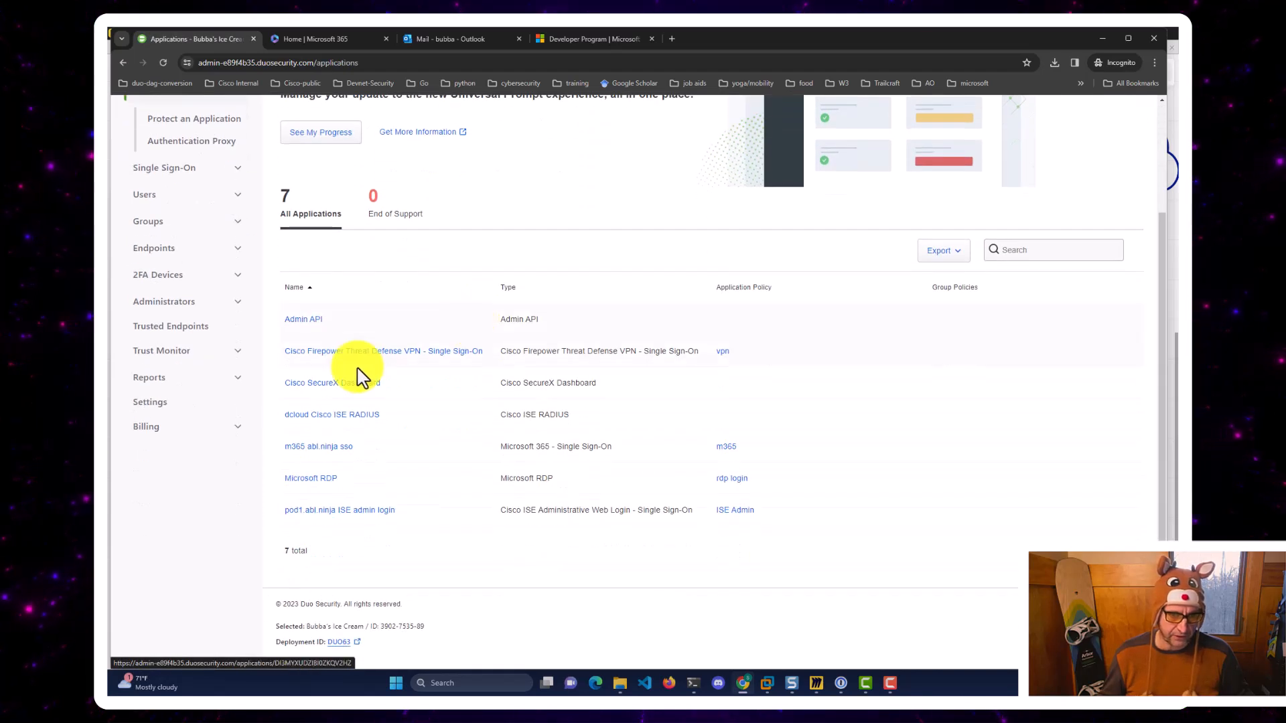
left_click(315, 479)
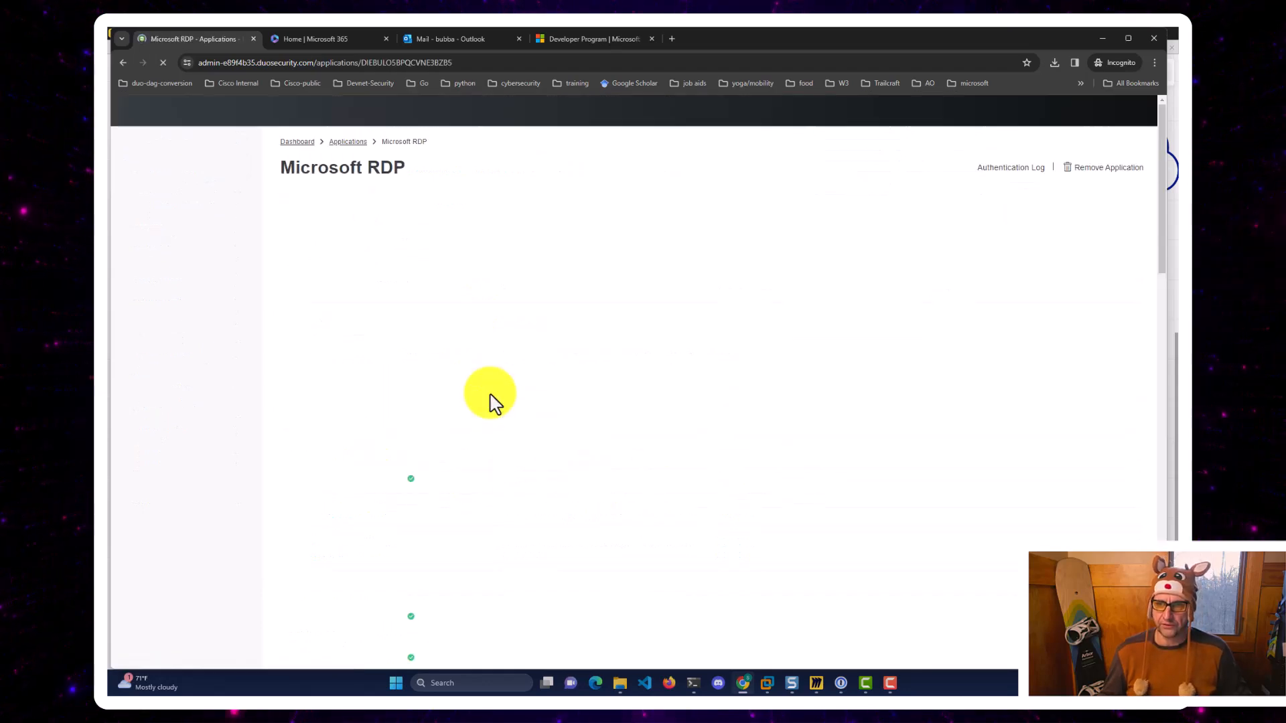
scroll(816, 390, "down", 2)
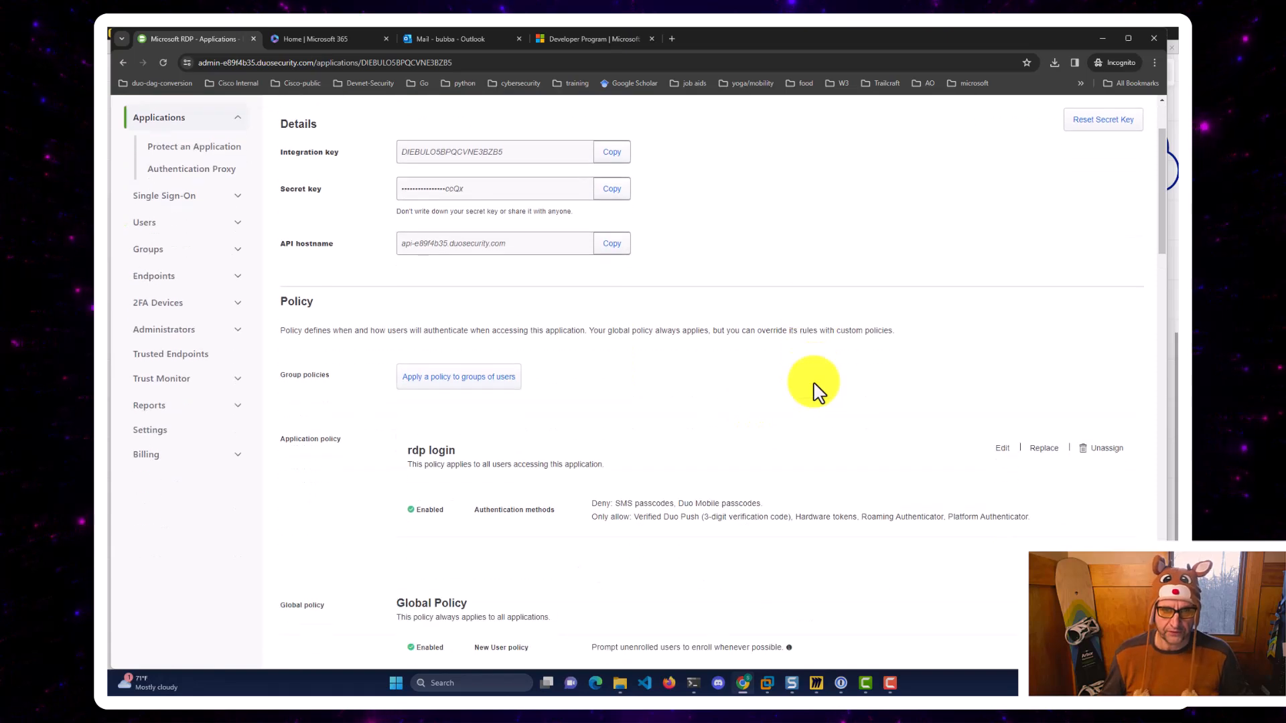
scroll(816, 390, "down", 4)
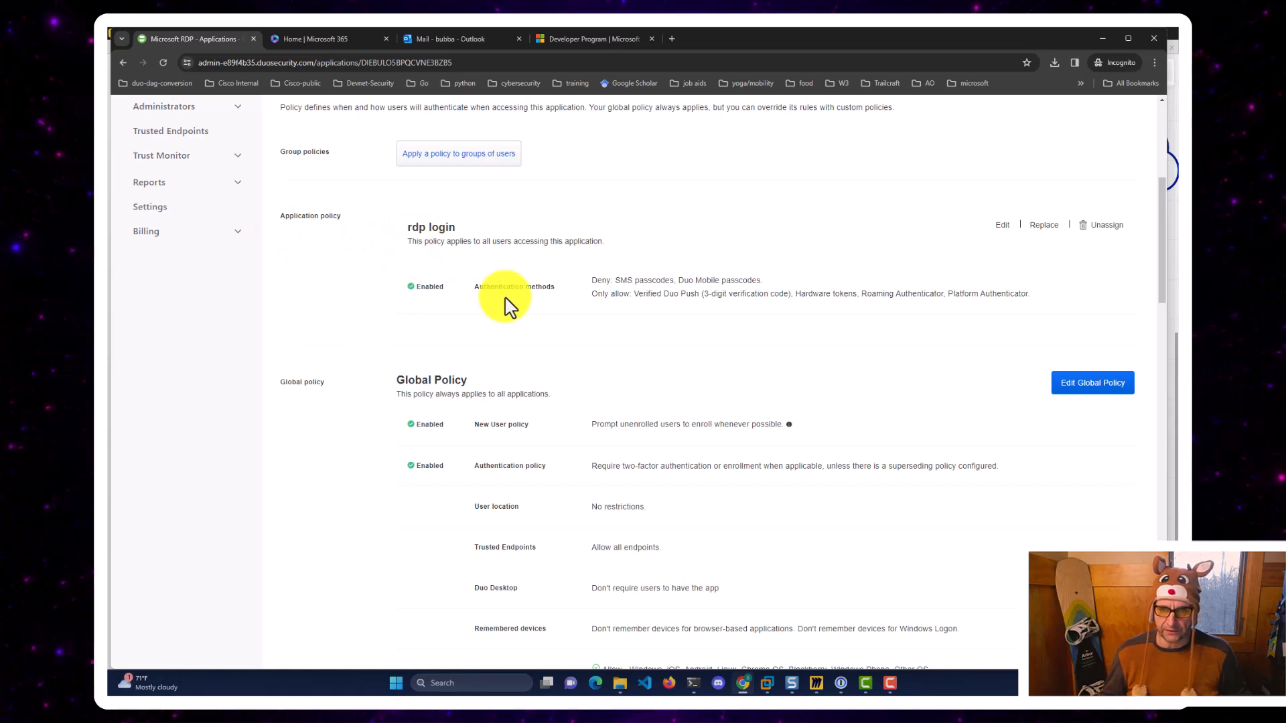
left_click_drag(474, 288, 547, 287)
left_click(725, 280)
scroll(724, 280, "down", 10)
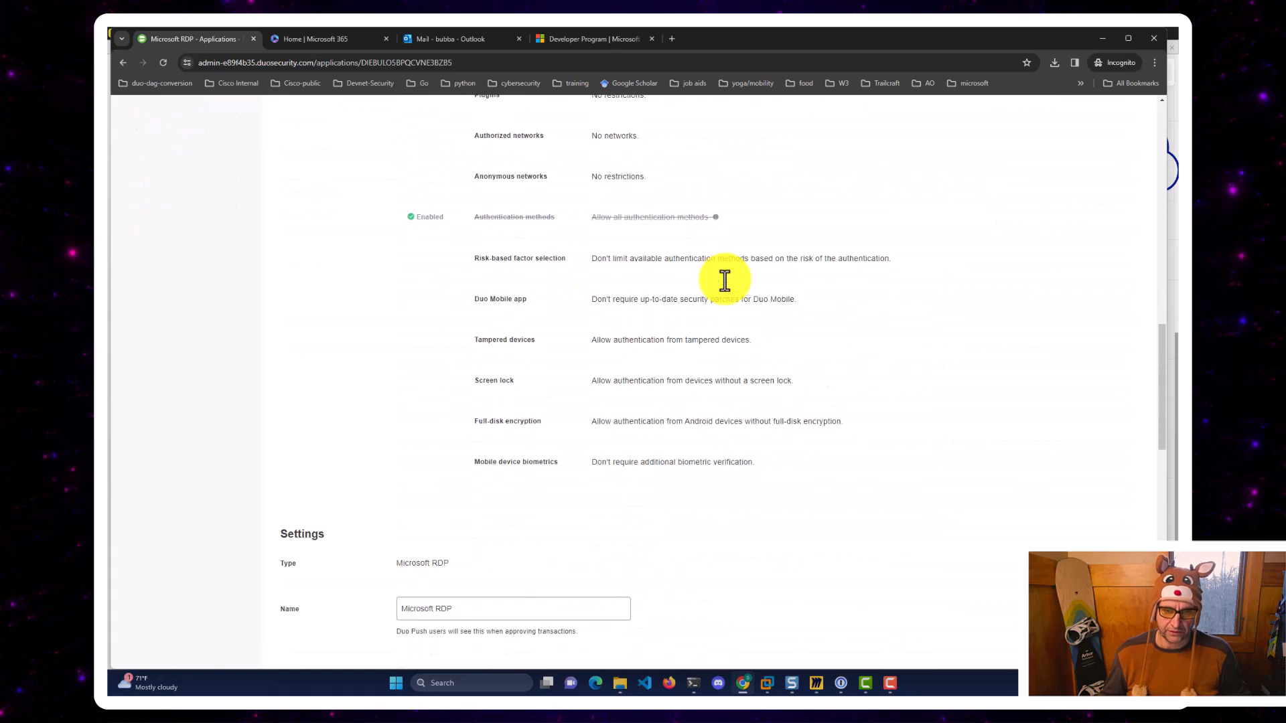
scroll(725, 280, "down", 5)
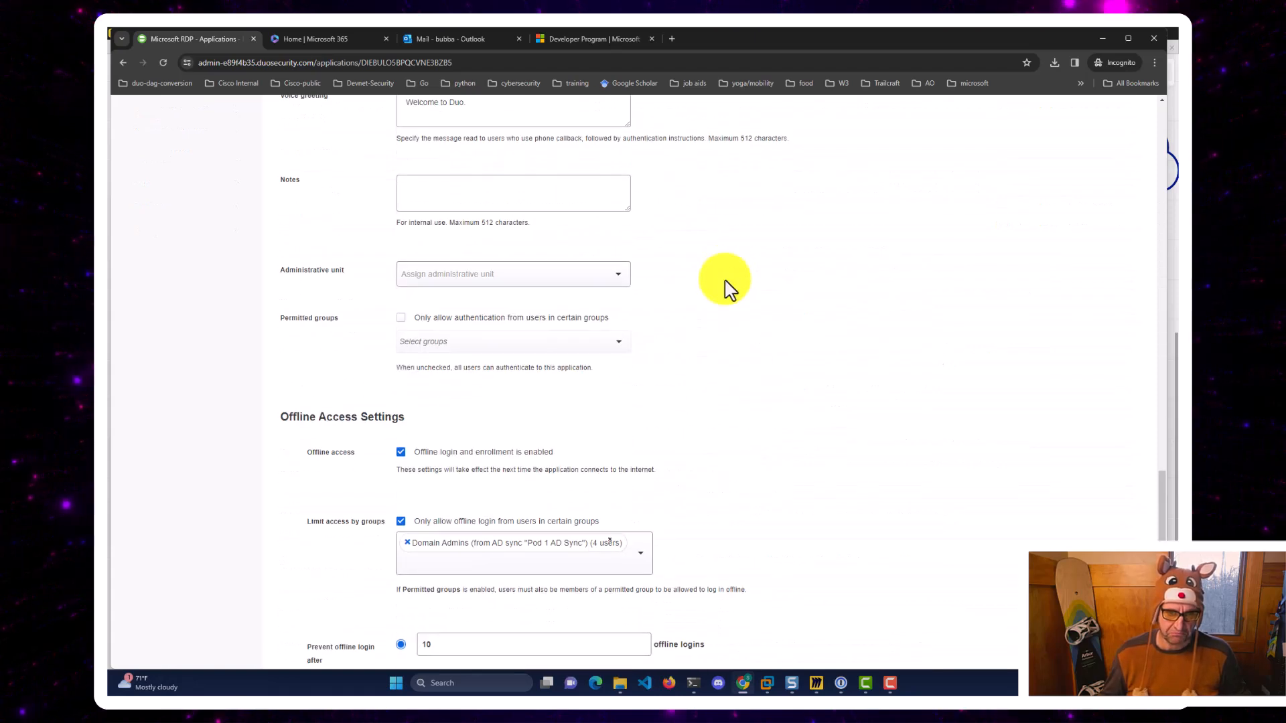
scroll(725, 280, "down", 4)
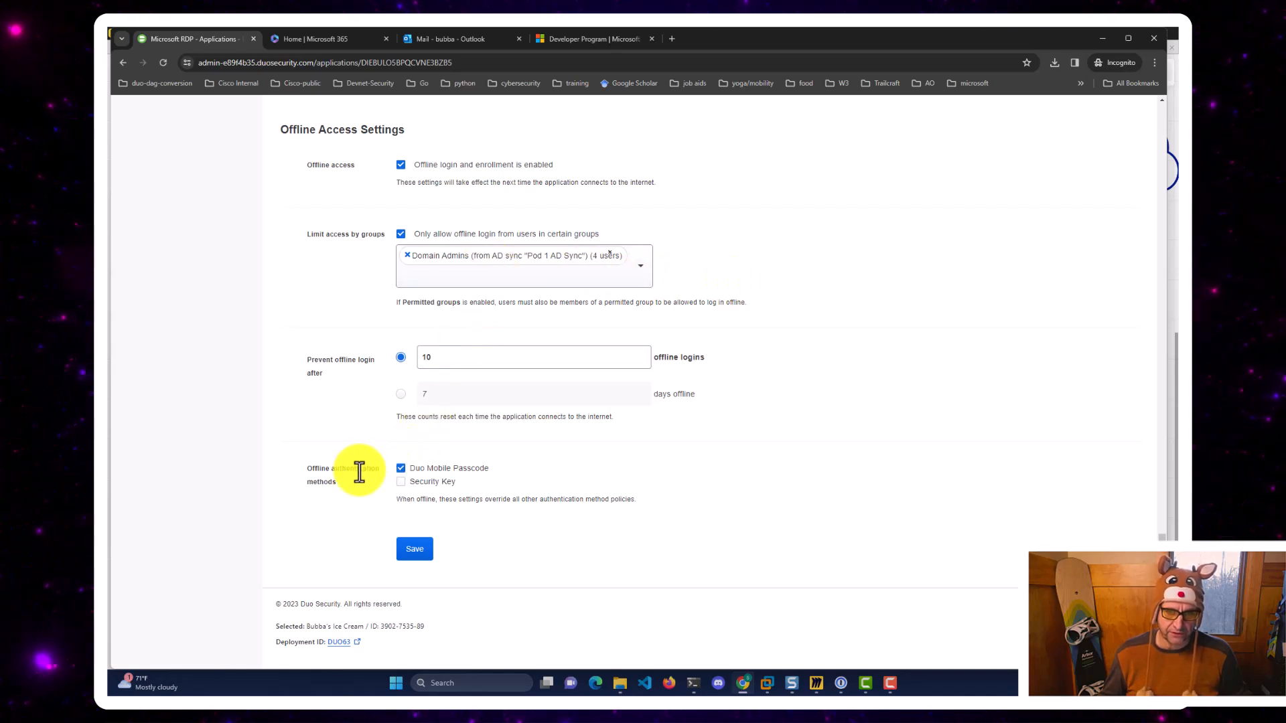
scroll(359, 473, "up", 15)
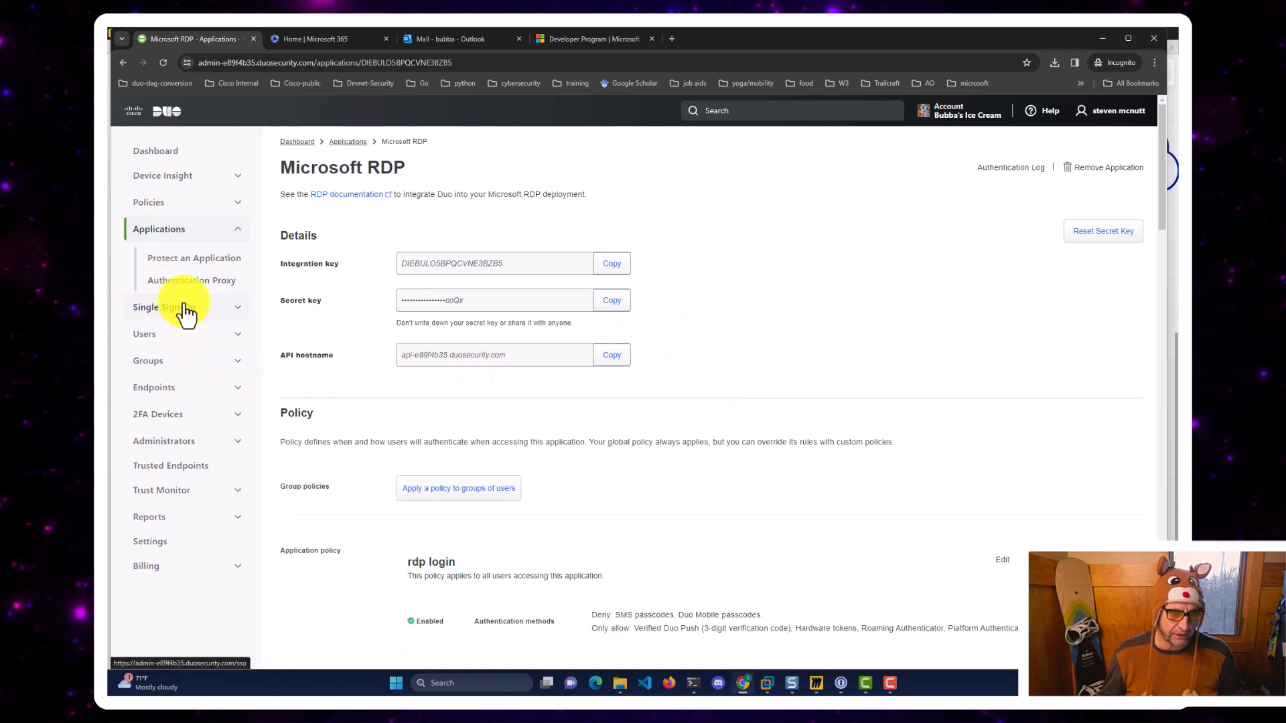
View the Connections list under Users > Directory Sync.
left_click(235, 337)
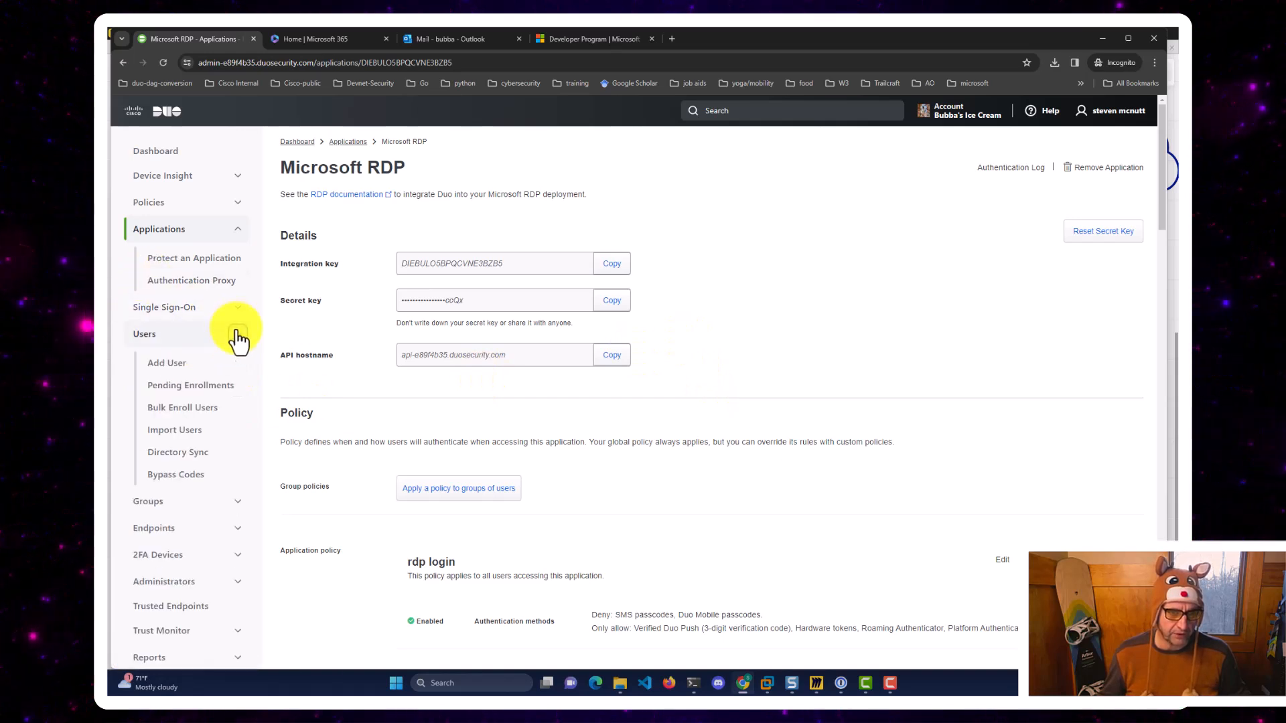
left_click(170, 456)
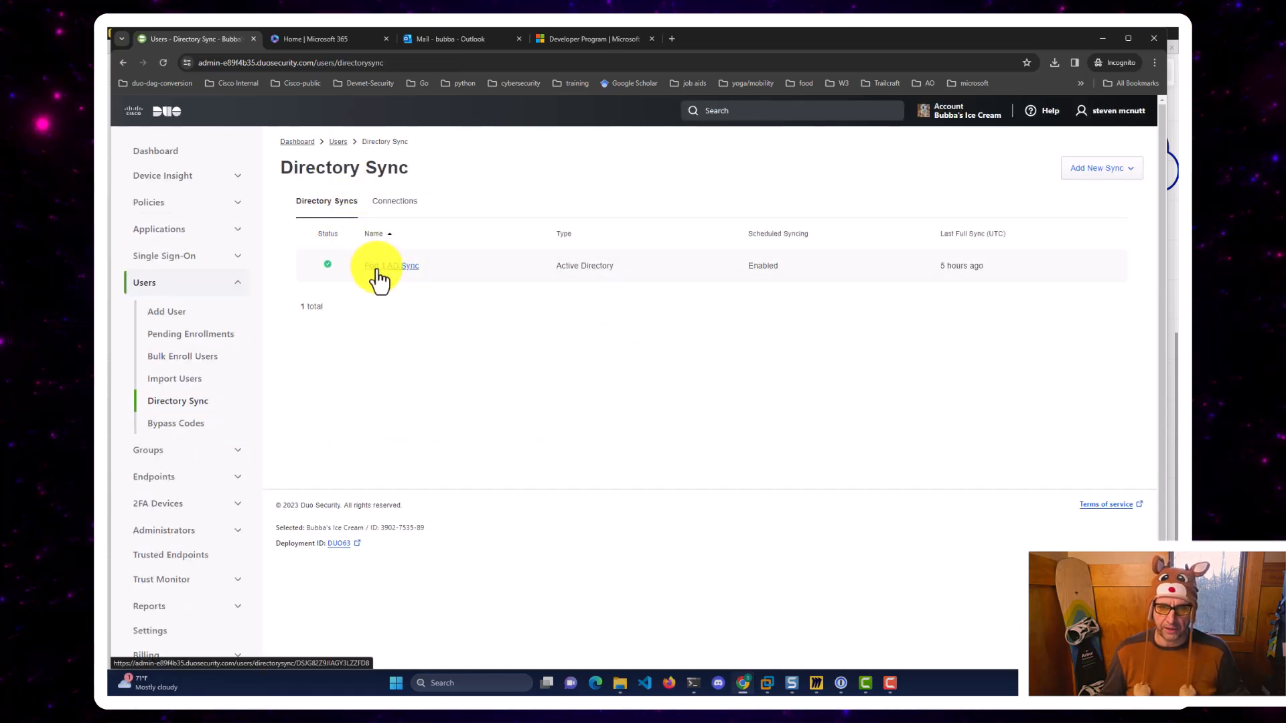
left_click(391, 202)
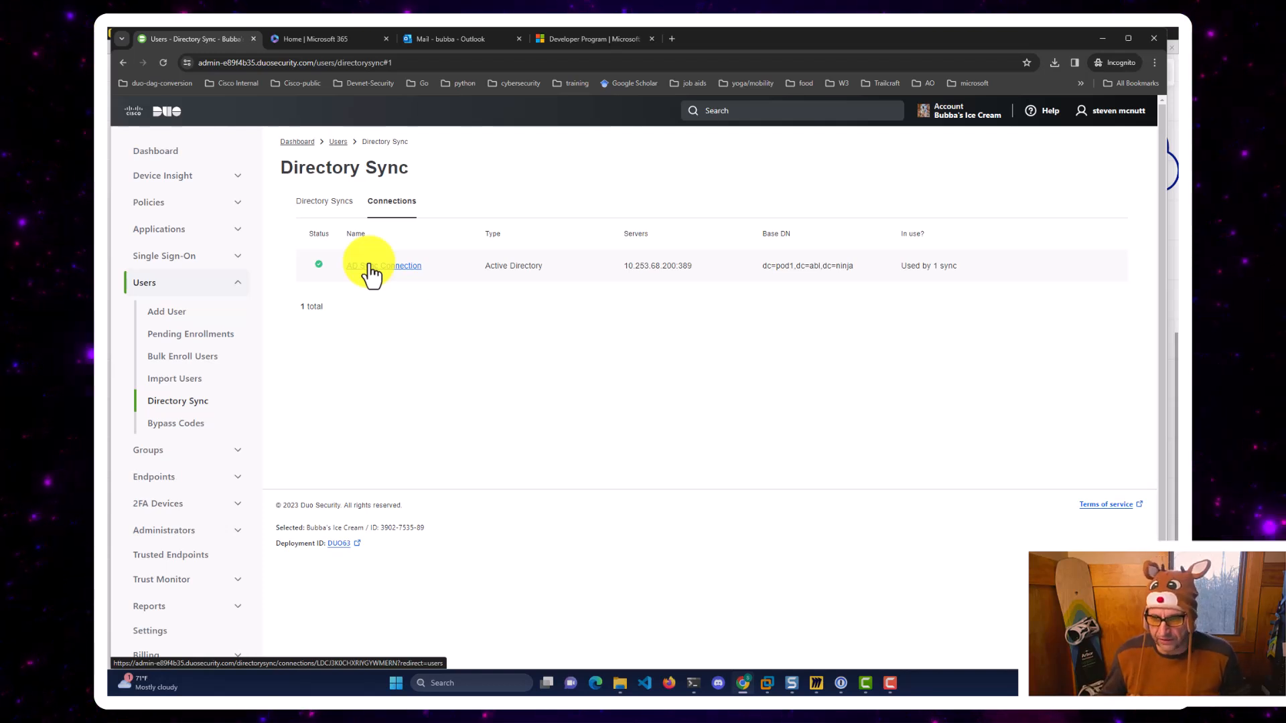
Open the Single Sign-On Authentication Proxy details, showing Connected to Duo and version 6.1.0.
left_click(236, 257)
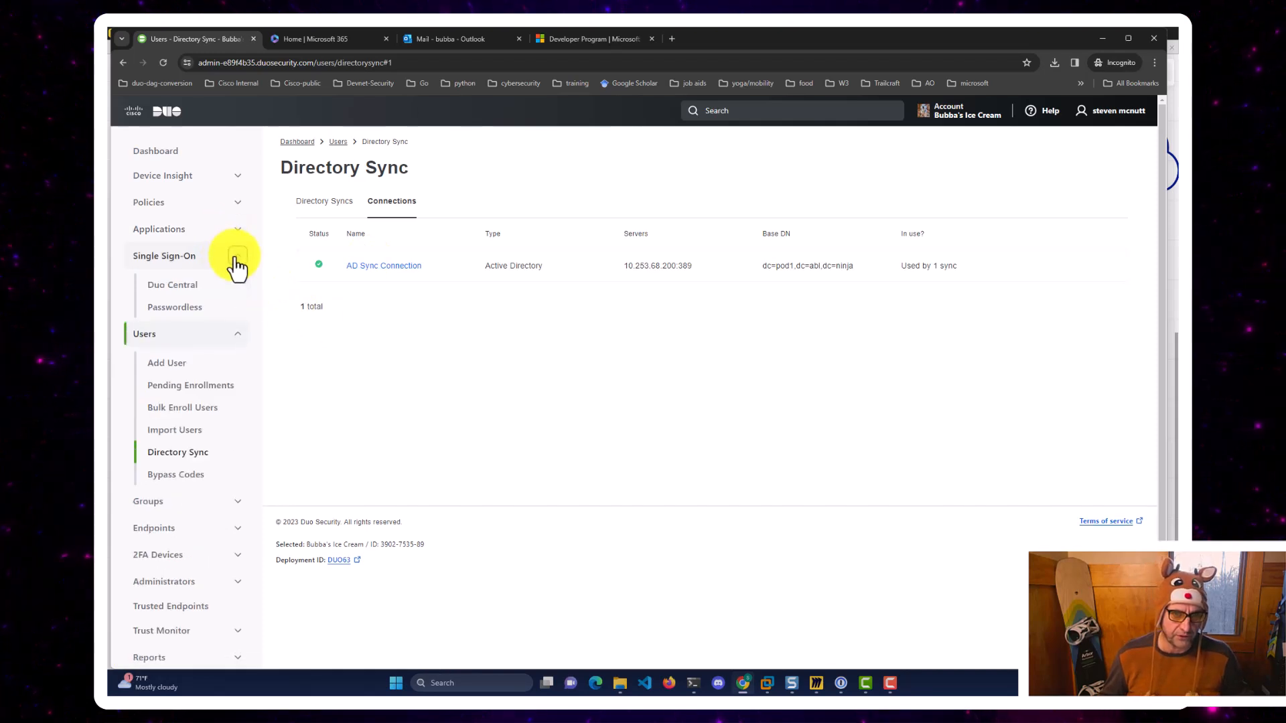
left_click(161, 262)
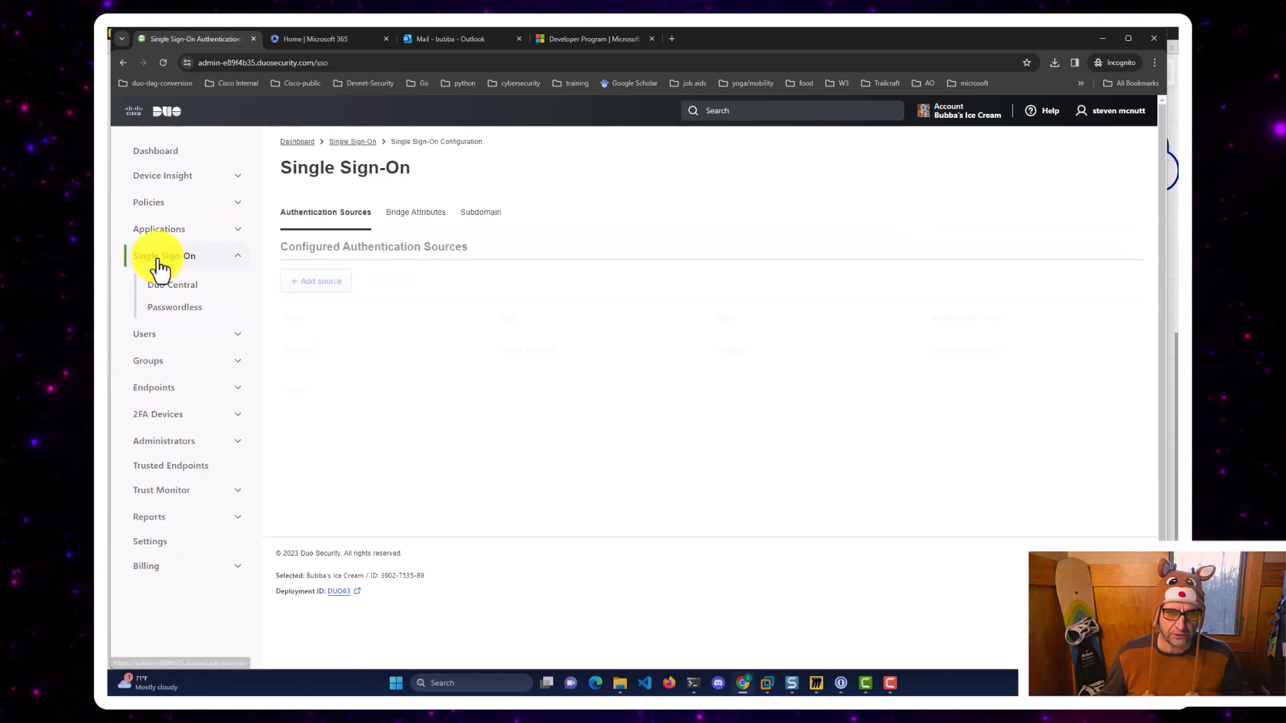
left_click(985, 352)
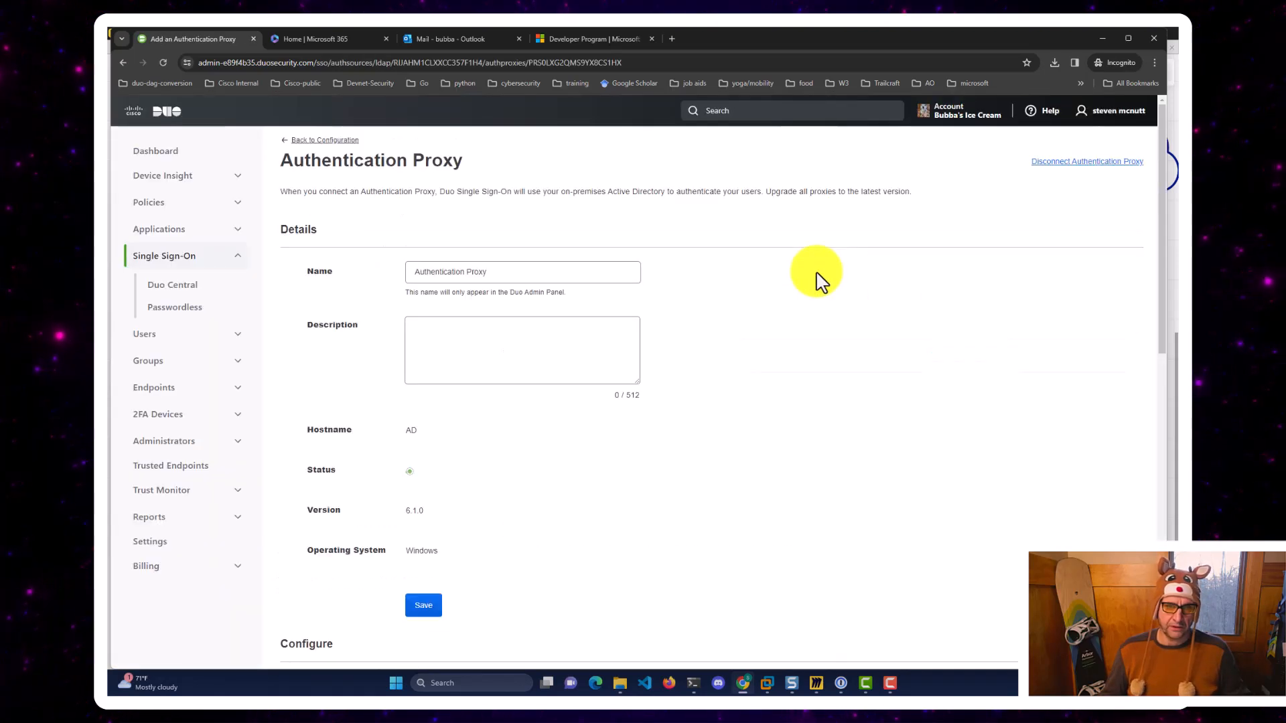
left_click(414, 365)
scroll(417, 368, "down", 2)
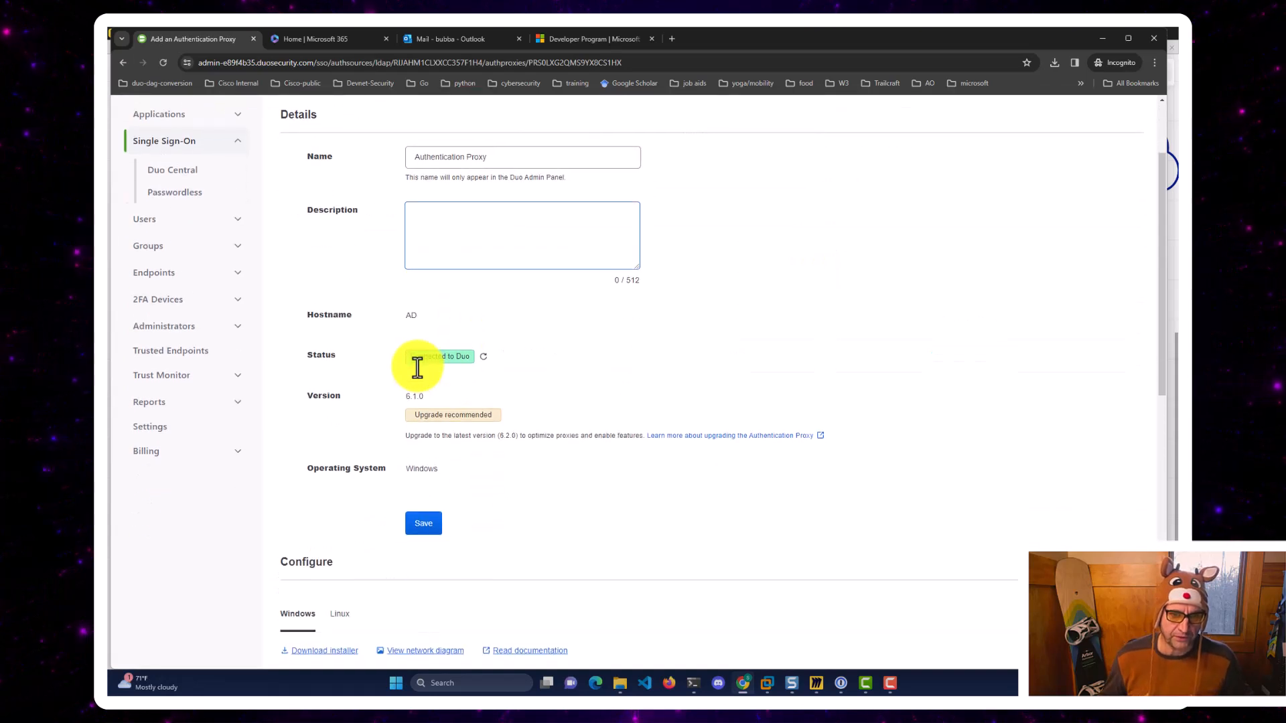
scroll(417, 367, "down", 1)
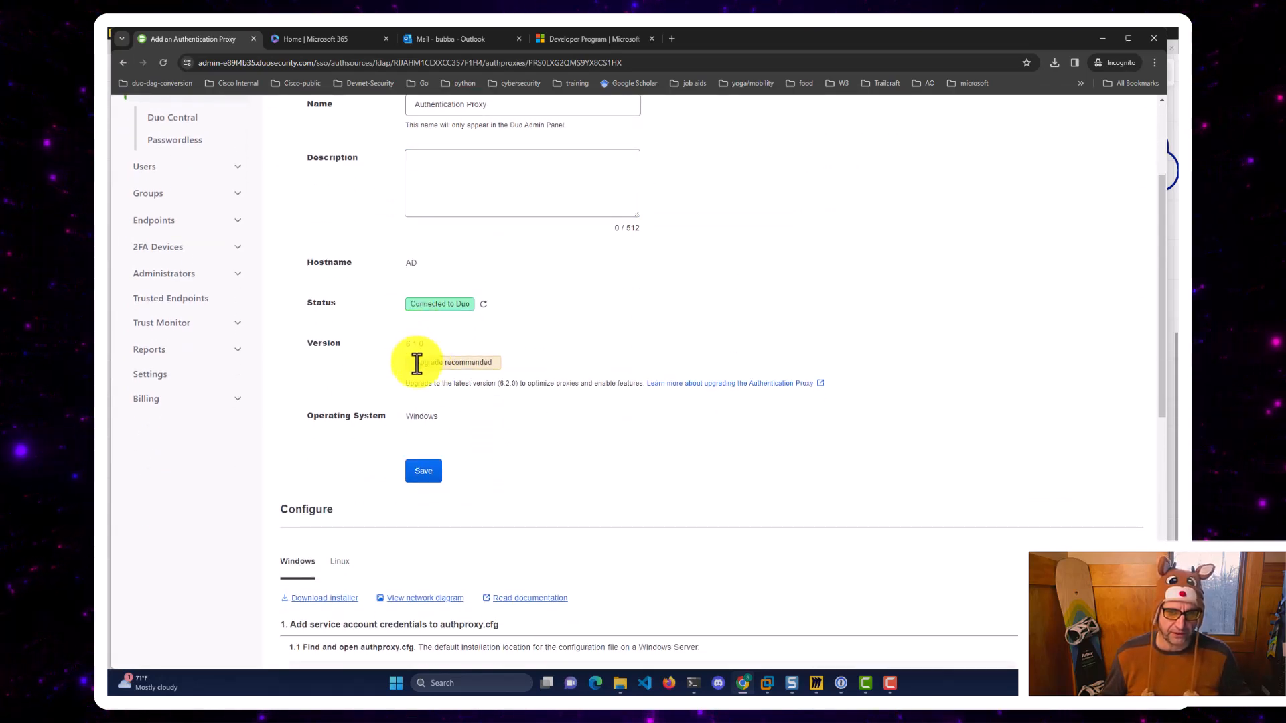
scroll(416, 364, "up", 3)
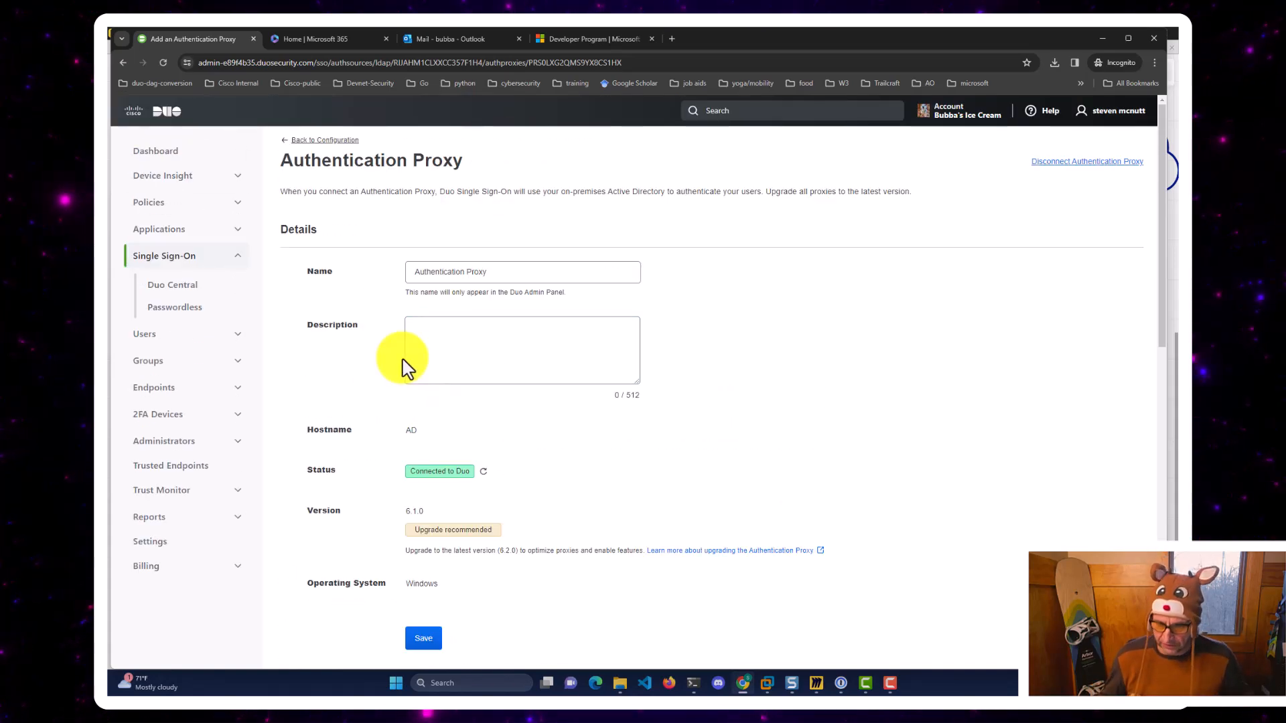
left_click(816, 684)
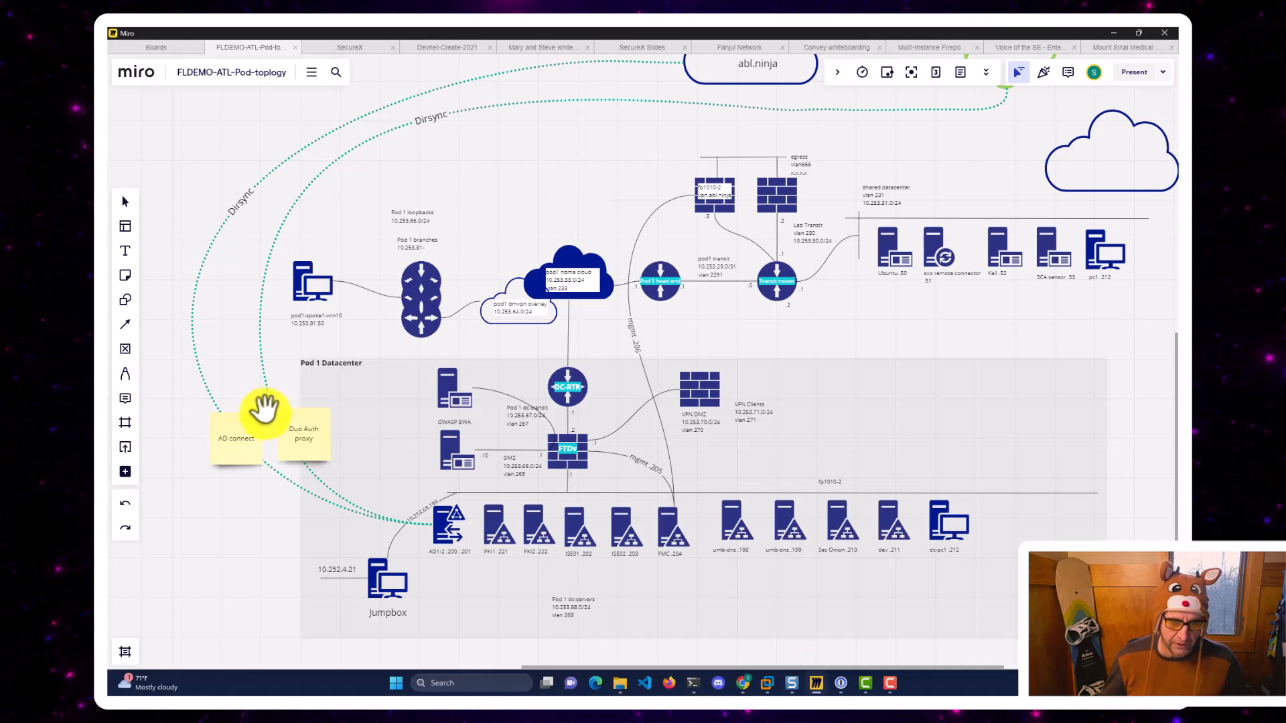
Walk through the Pod 1 topology, selecting the Duo Auth proxy note, Duo SSO cloud and AD server.
left_click(285, 437)
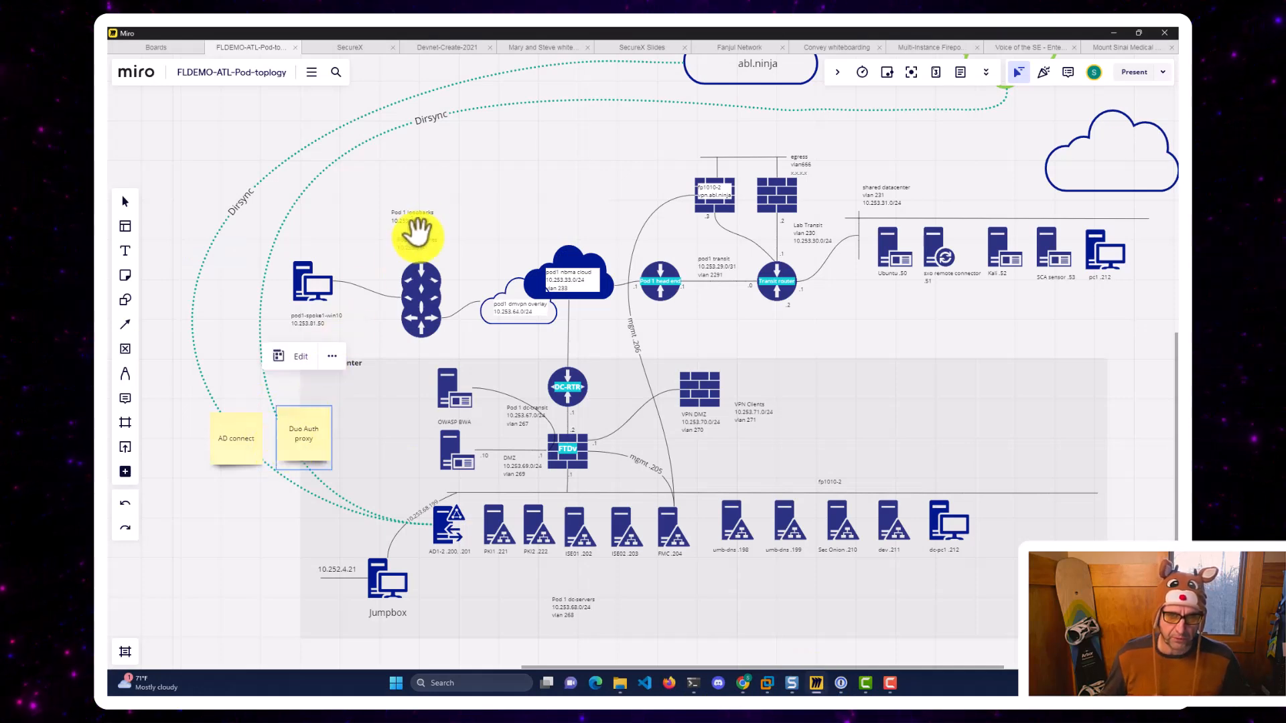
left_click_drag(493, 192, 449, 289)
left_click(935, 180)
left_click_drag(540, 301, 615, 195)
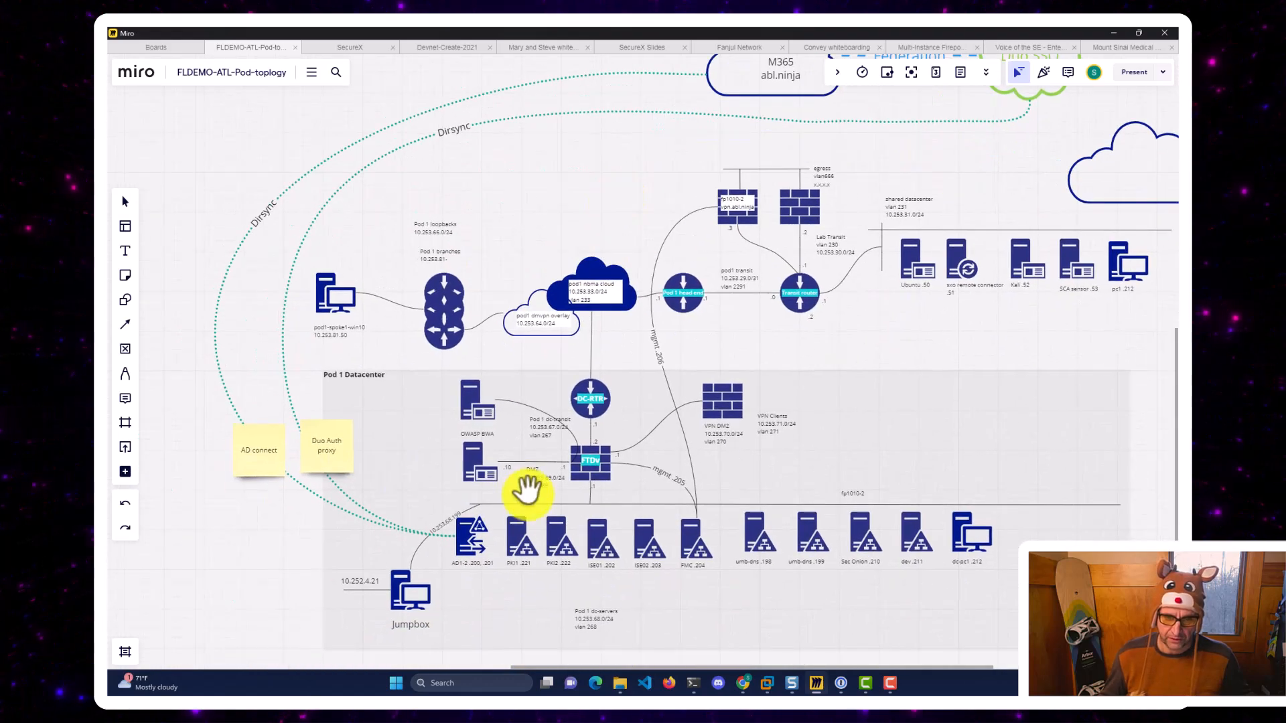
left_click(474, 538)
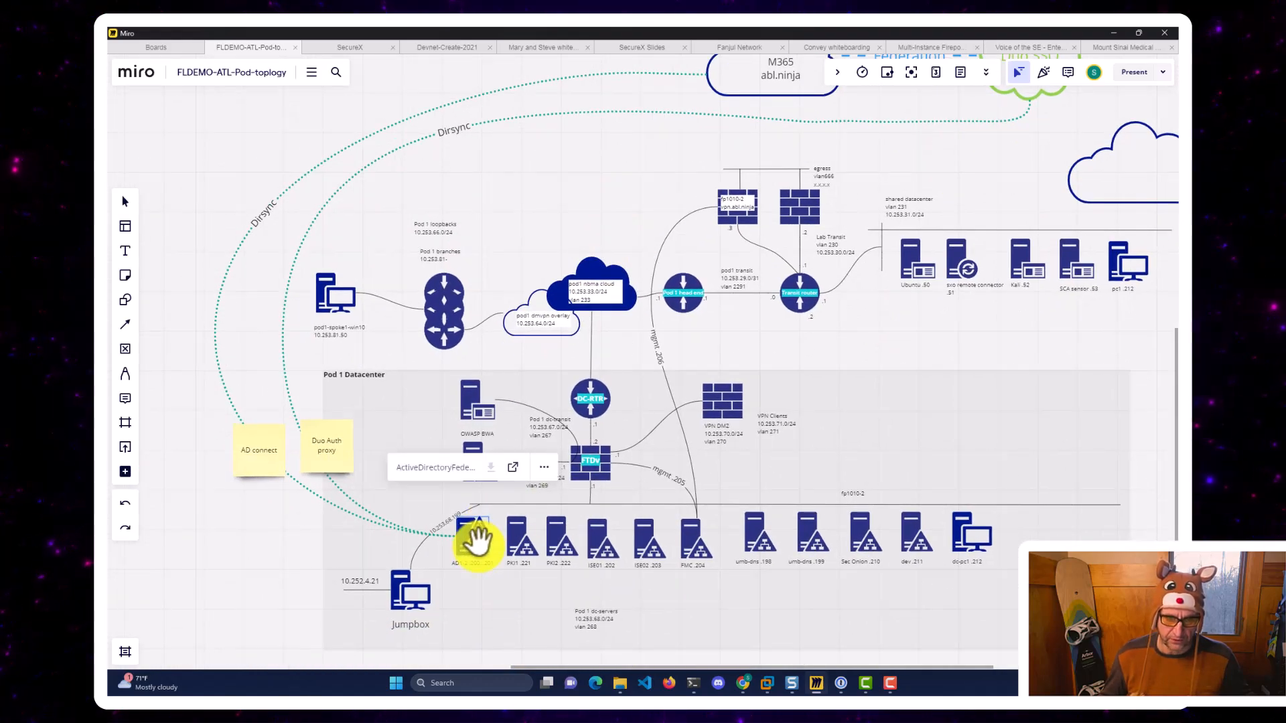
left_click_drag(574, 188, 558, 210)
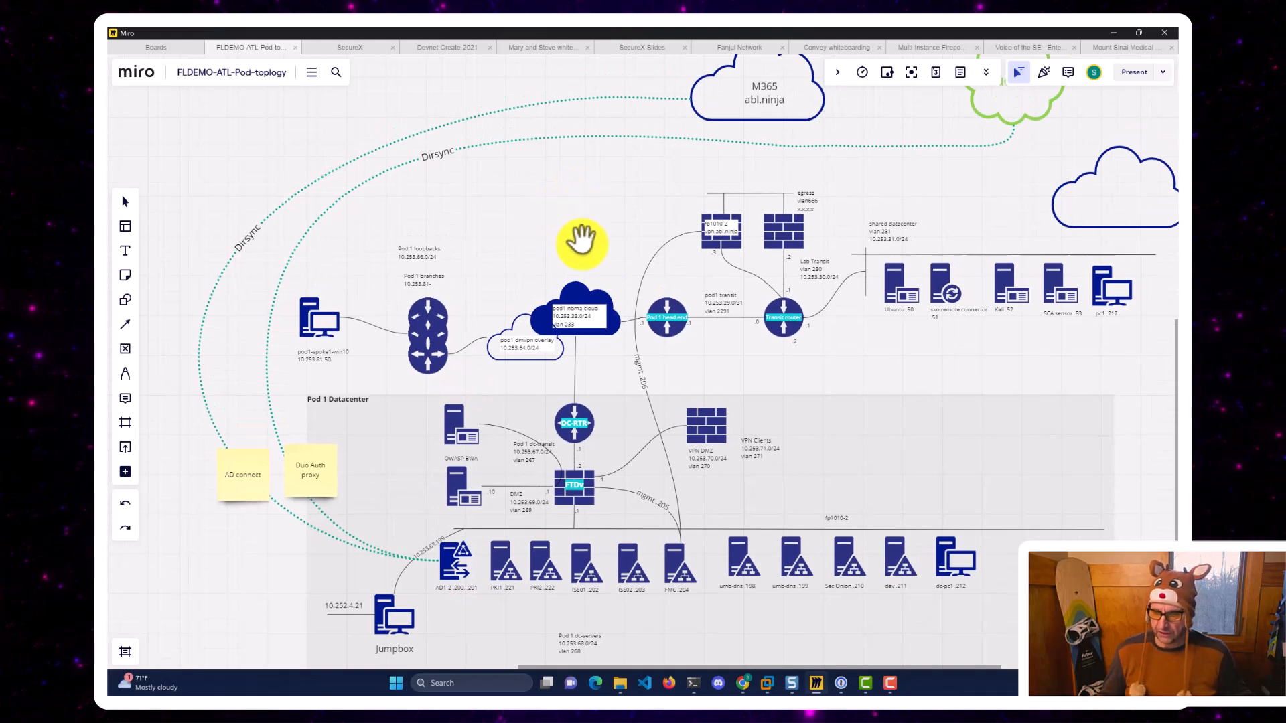
scroll(696, 502, "up", 2)
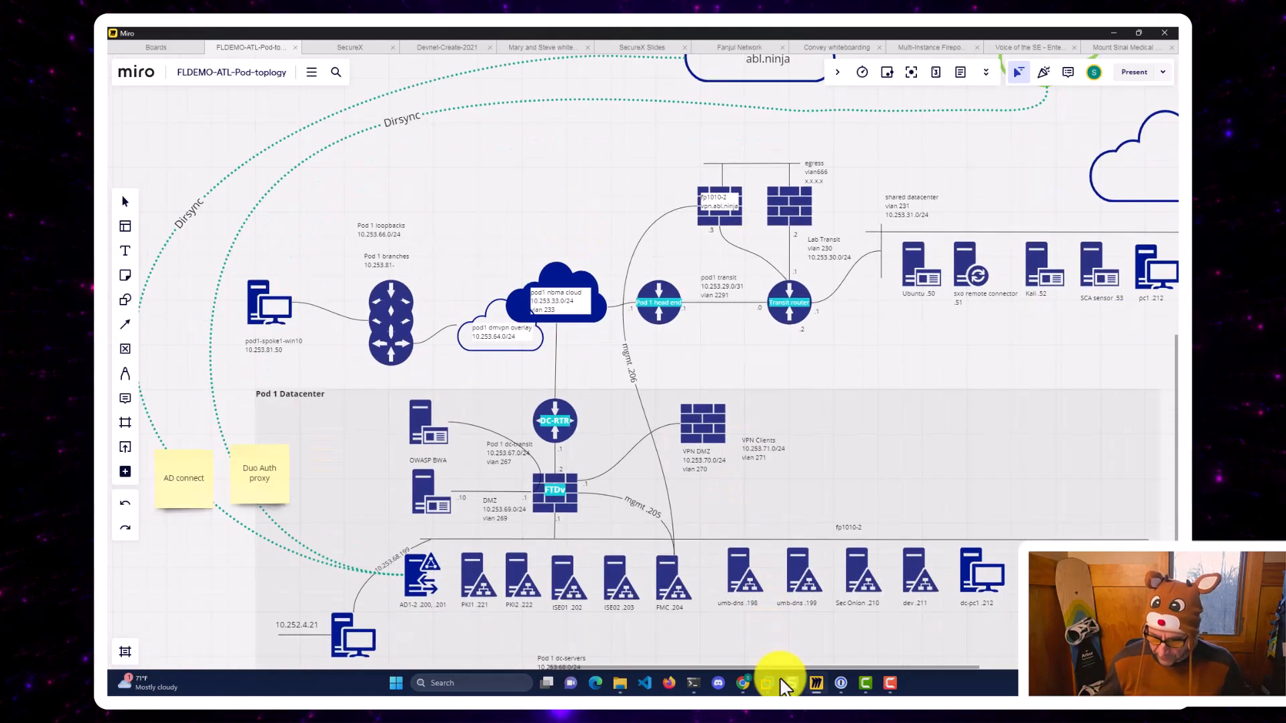
mouse_move(769, 687)
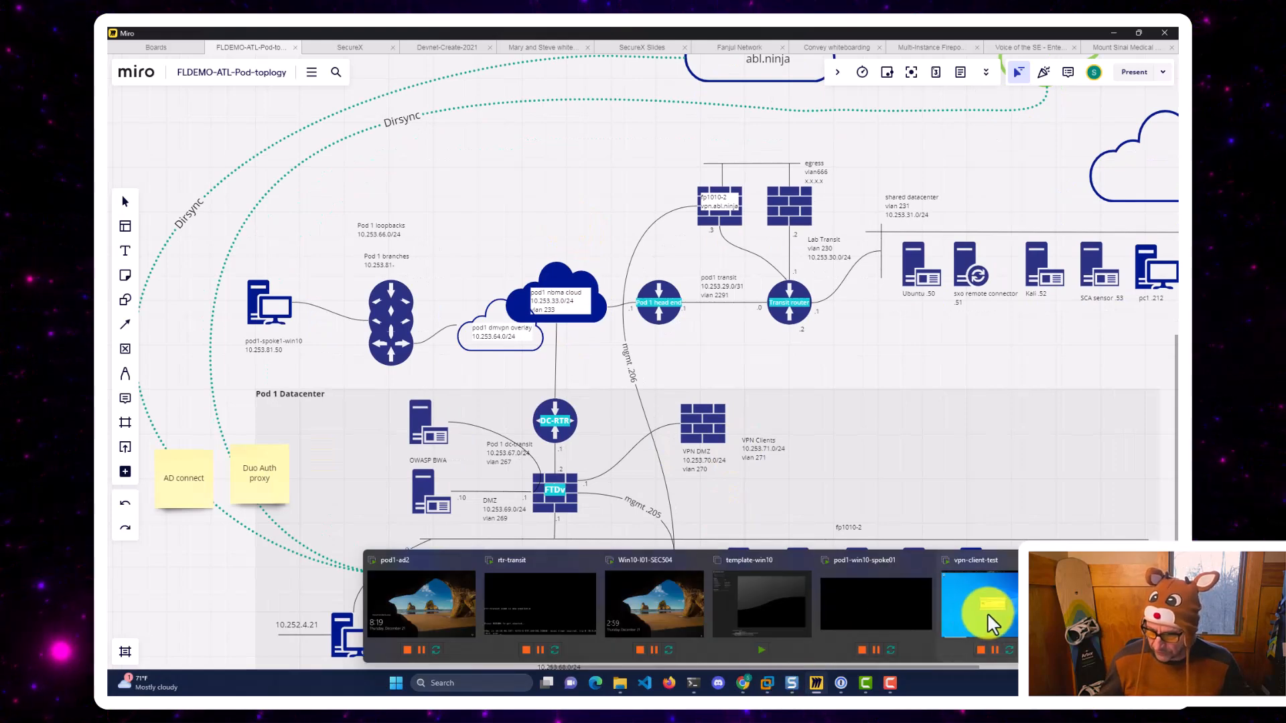
left_click(1109, 603)
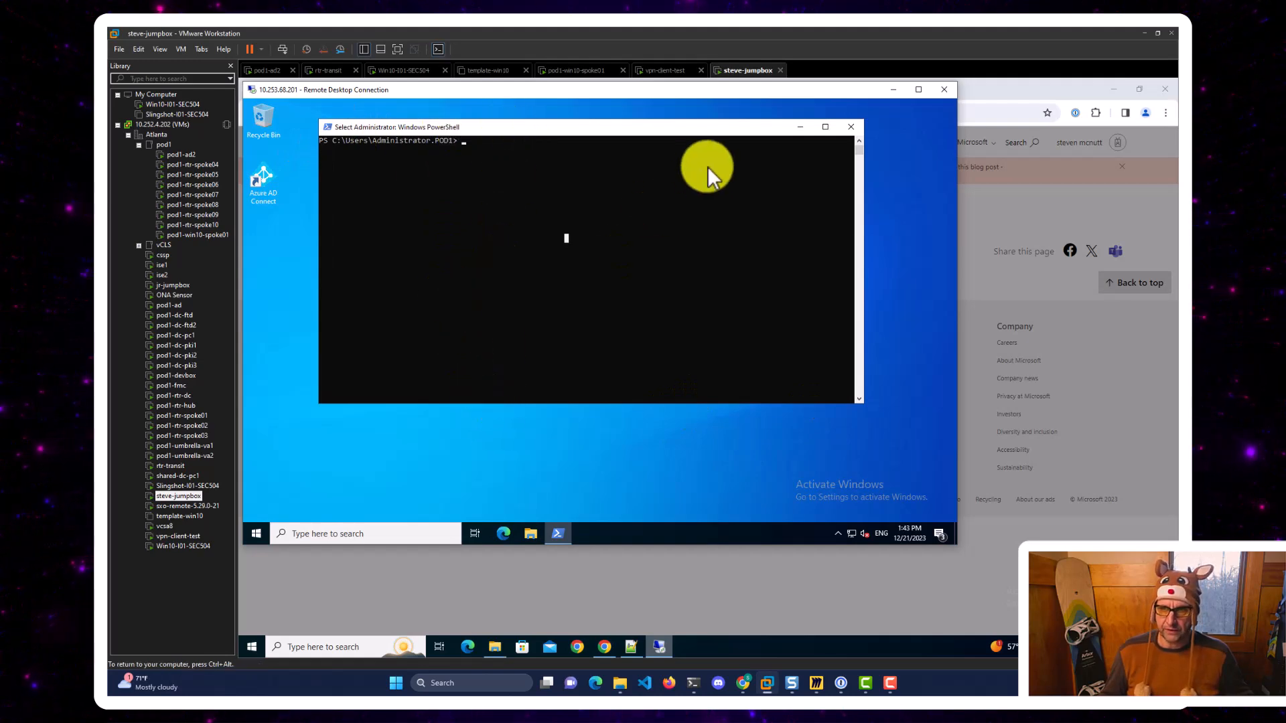
Disconnect the existing remote desktop session and dismiss the Microsoft sign-in error.
left_click_drag(670, 90, 710, 118)
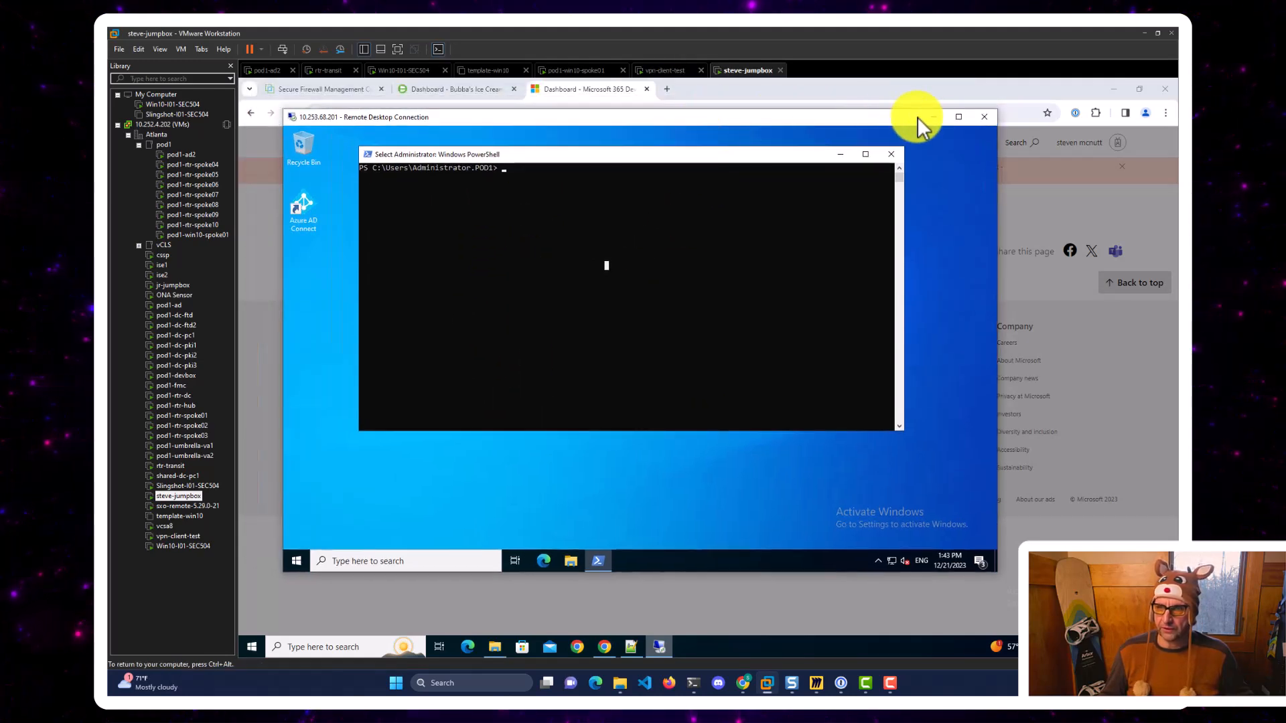
left_click(986, 117)
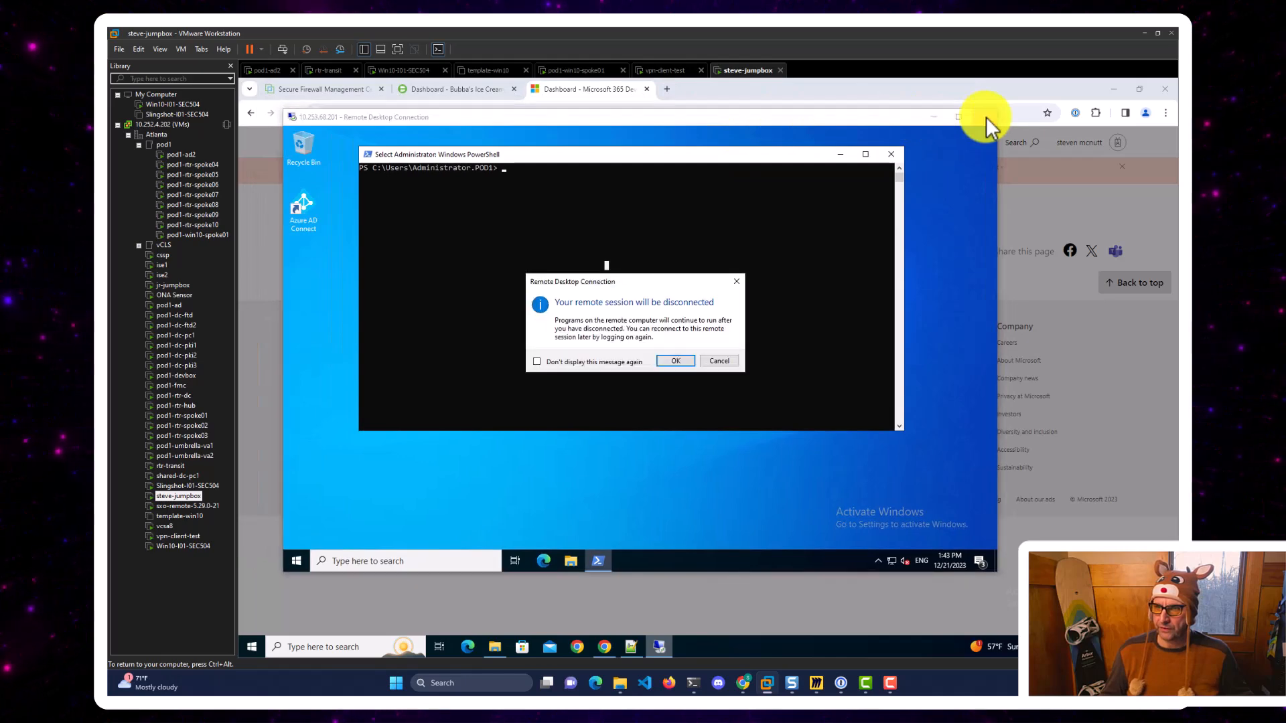
left_click(668, 359)
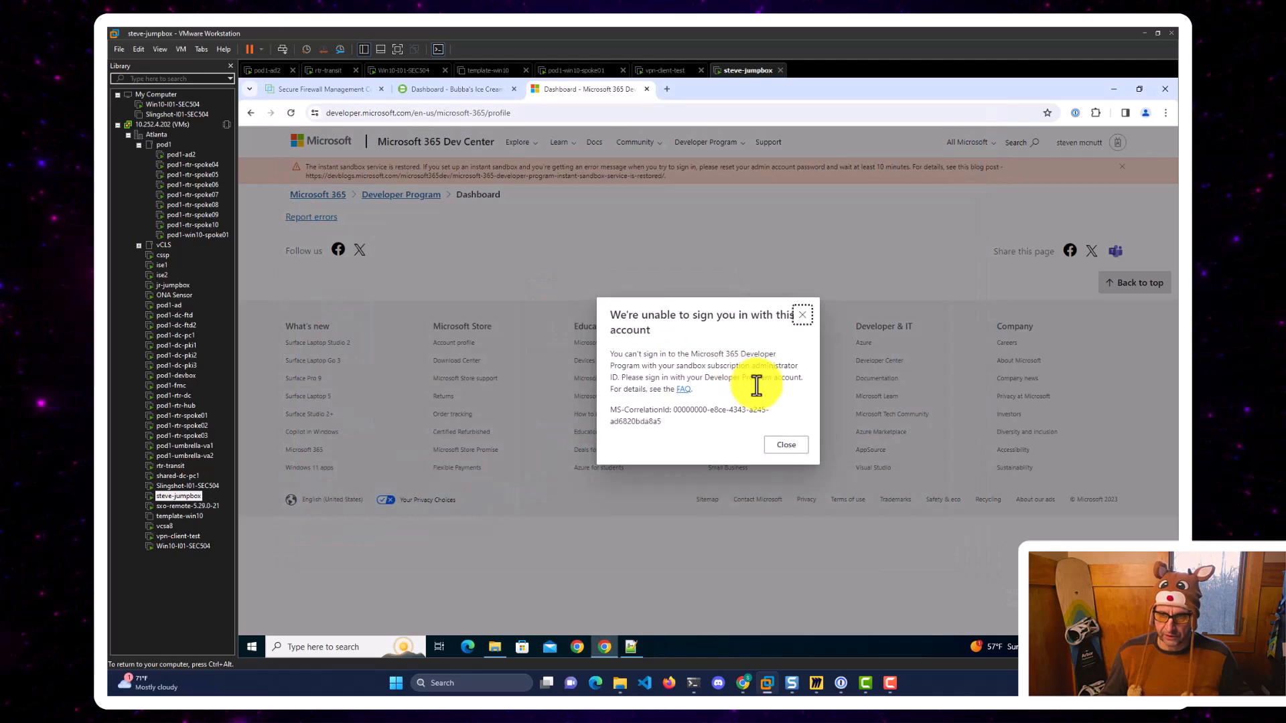
left_click(780, 449)
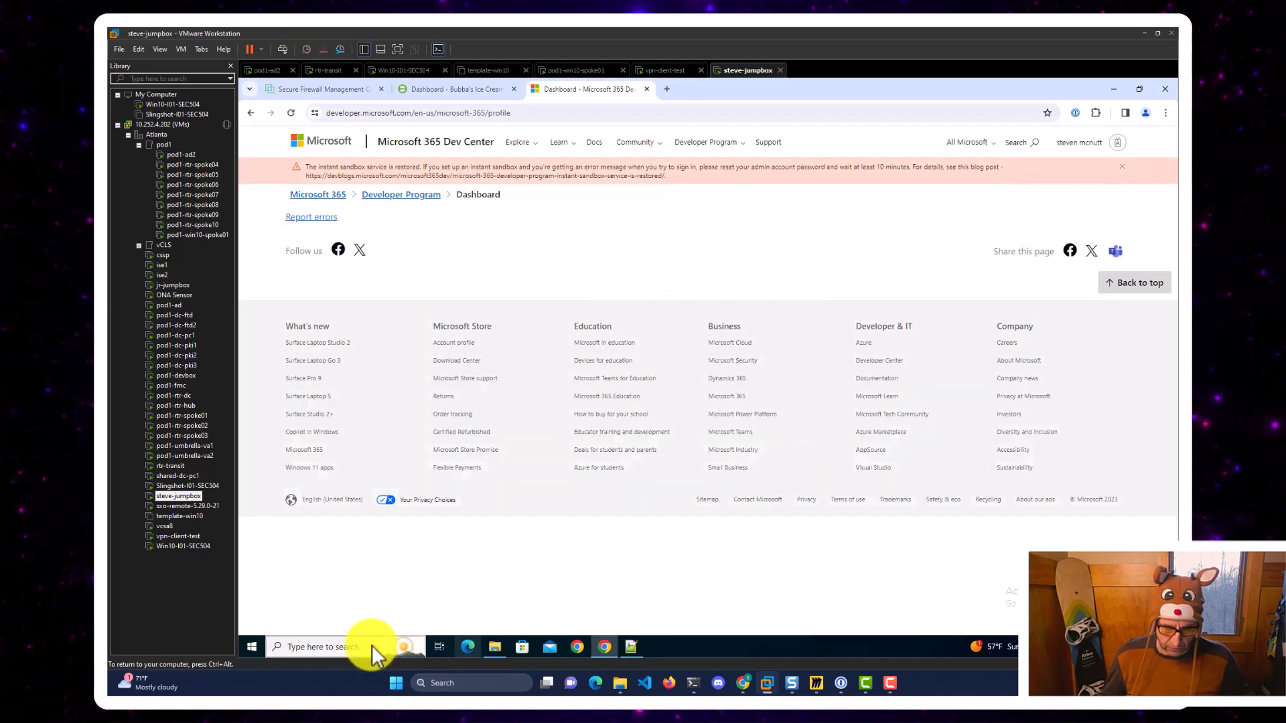
Launch Remote Desktop Connection via mstsc and connect to 10.253.68.201 with the administrator password.
left_click(354, 644)
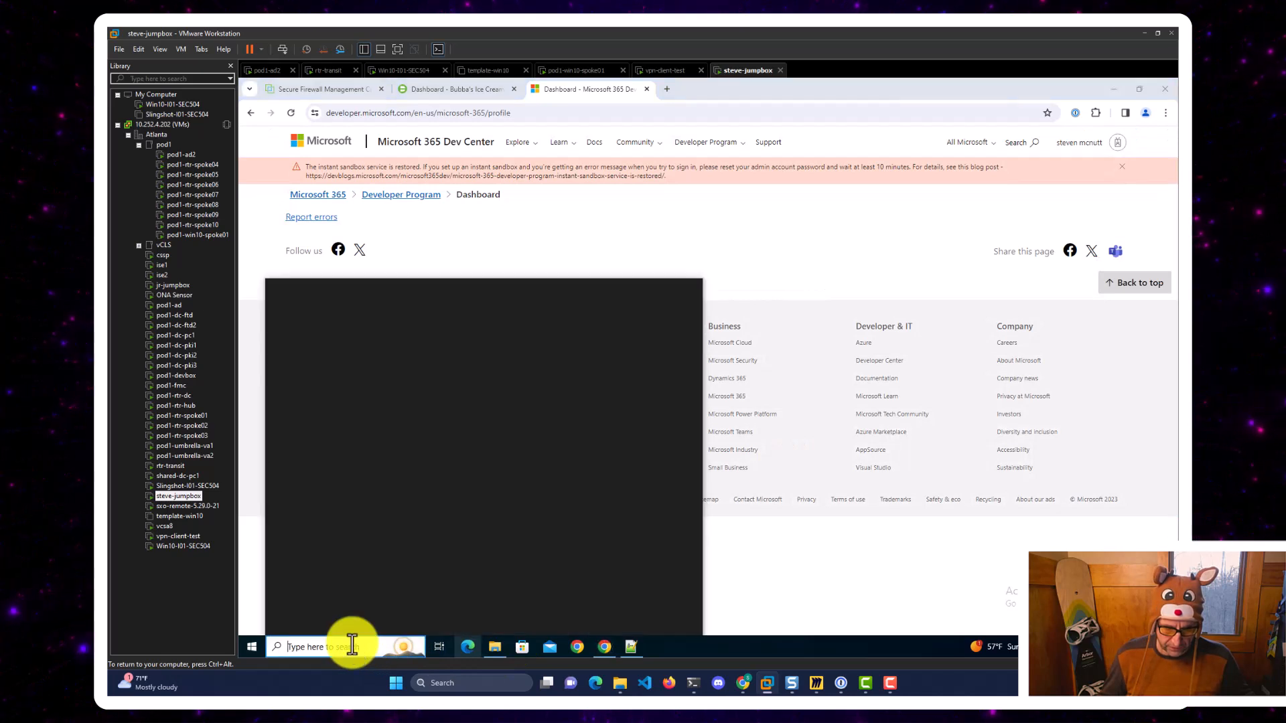
type("mt")
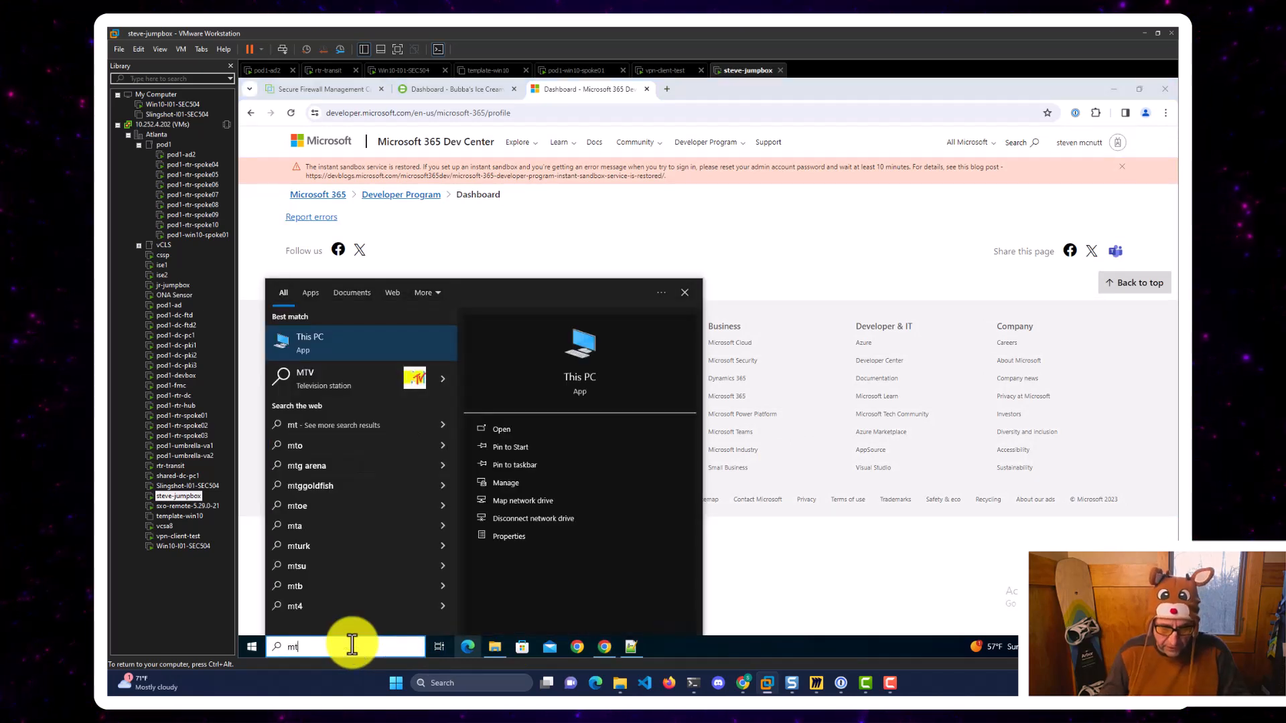
type("tsc")
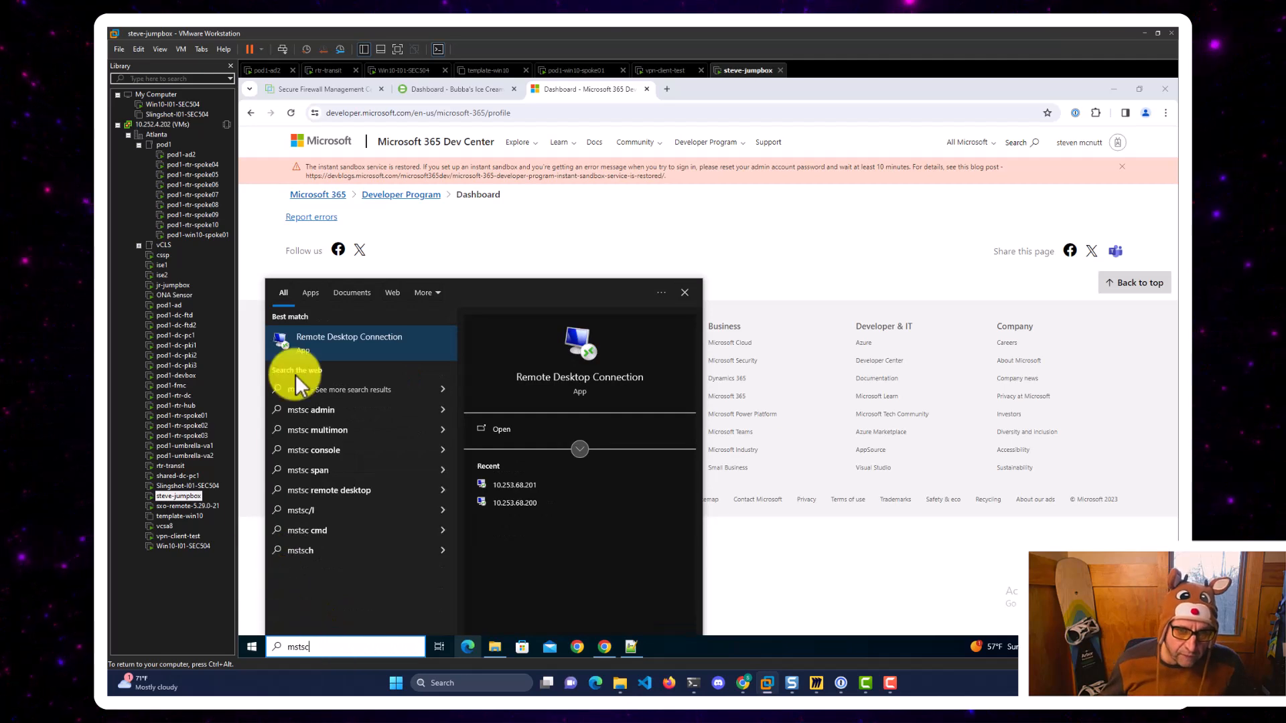
left_click(321, 339)
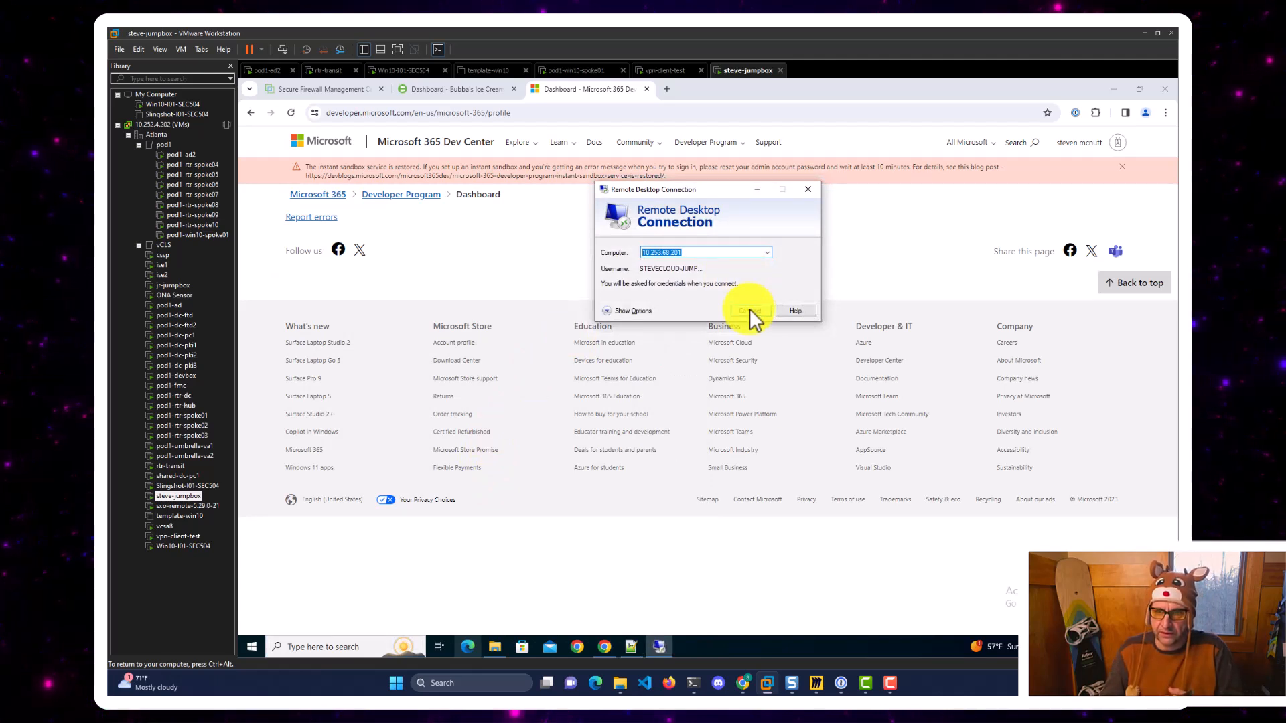
left_click(749, 309)
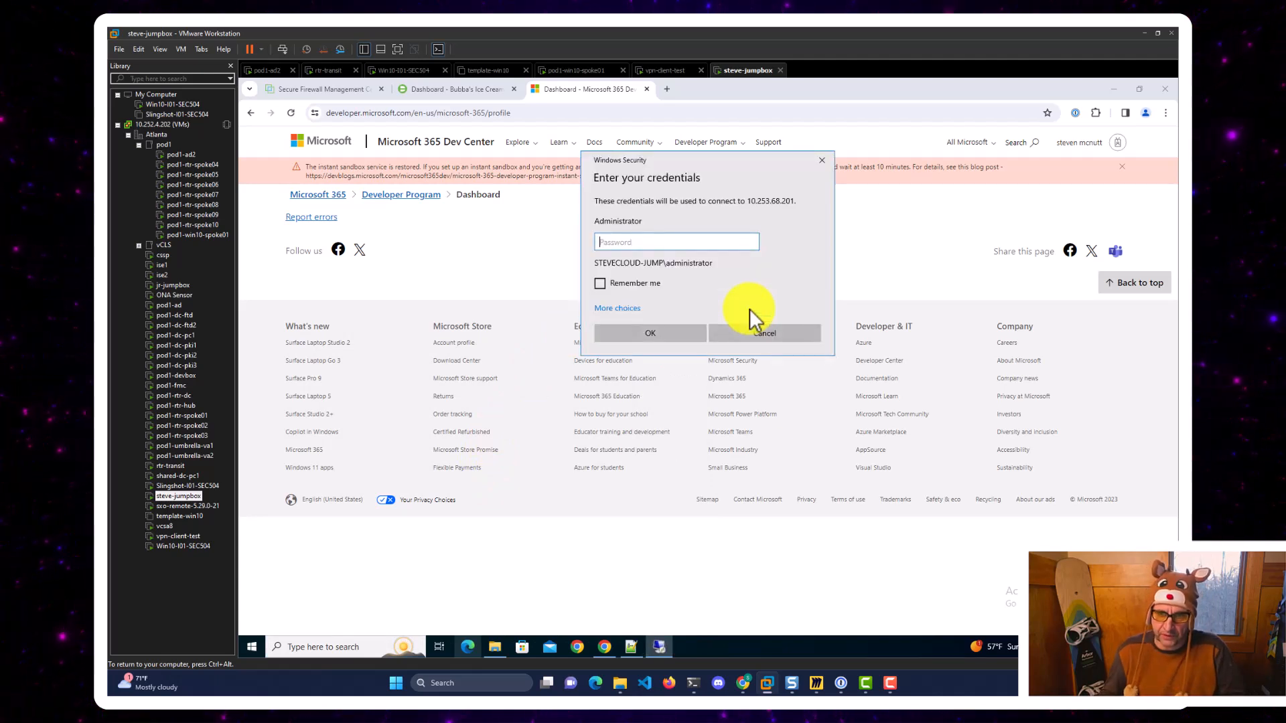
type("••••••••")
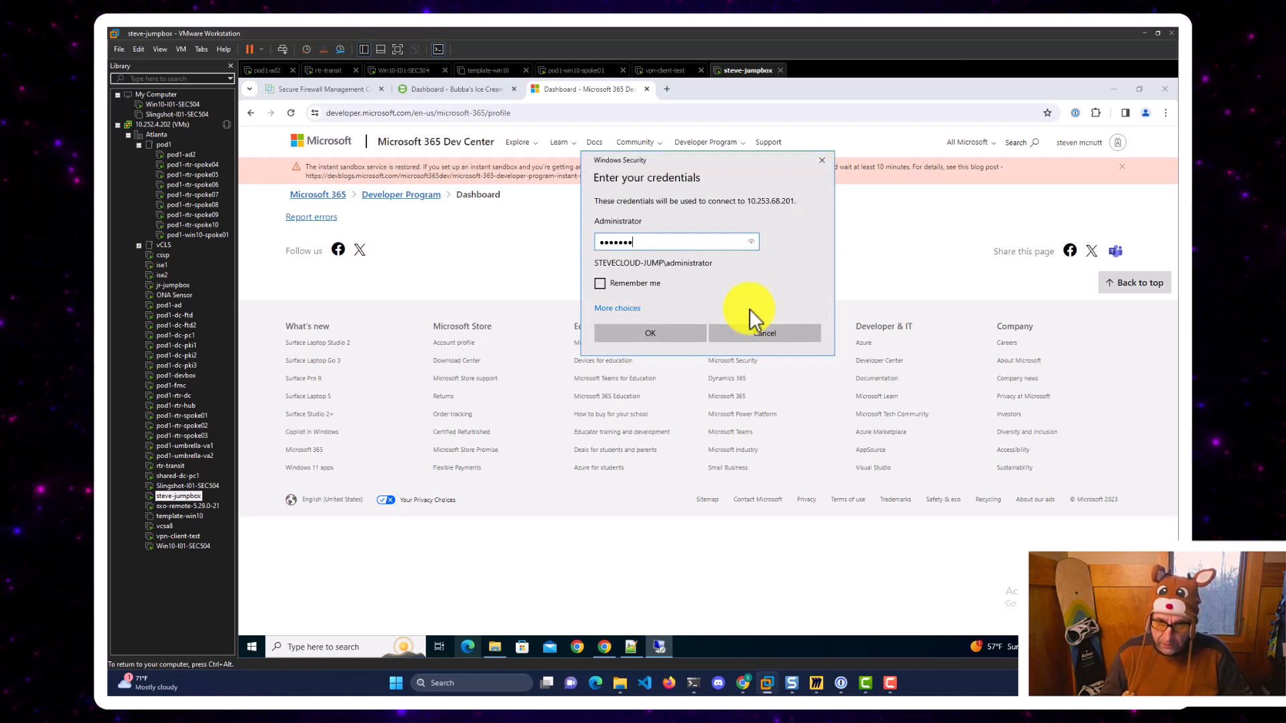
key("Return")
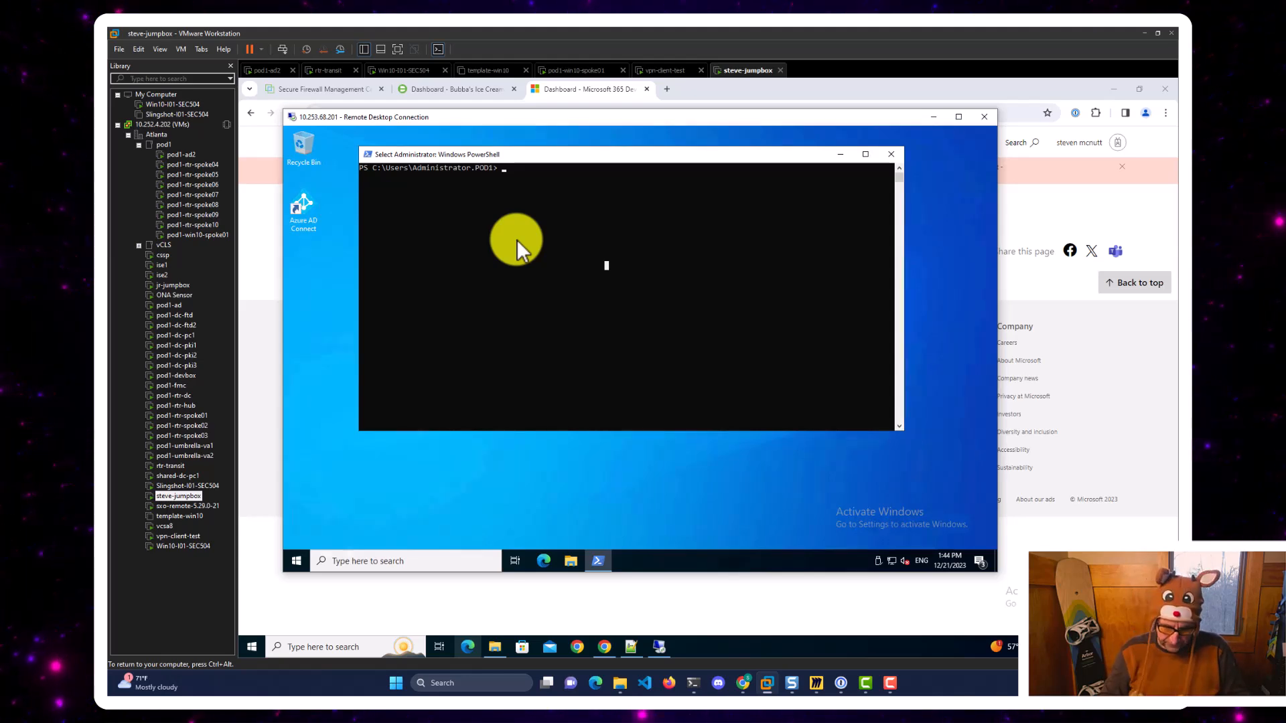
Ping duosecurity.com to confirm it resolves, then stop the ping.
type("ping duosecurity.colm")
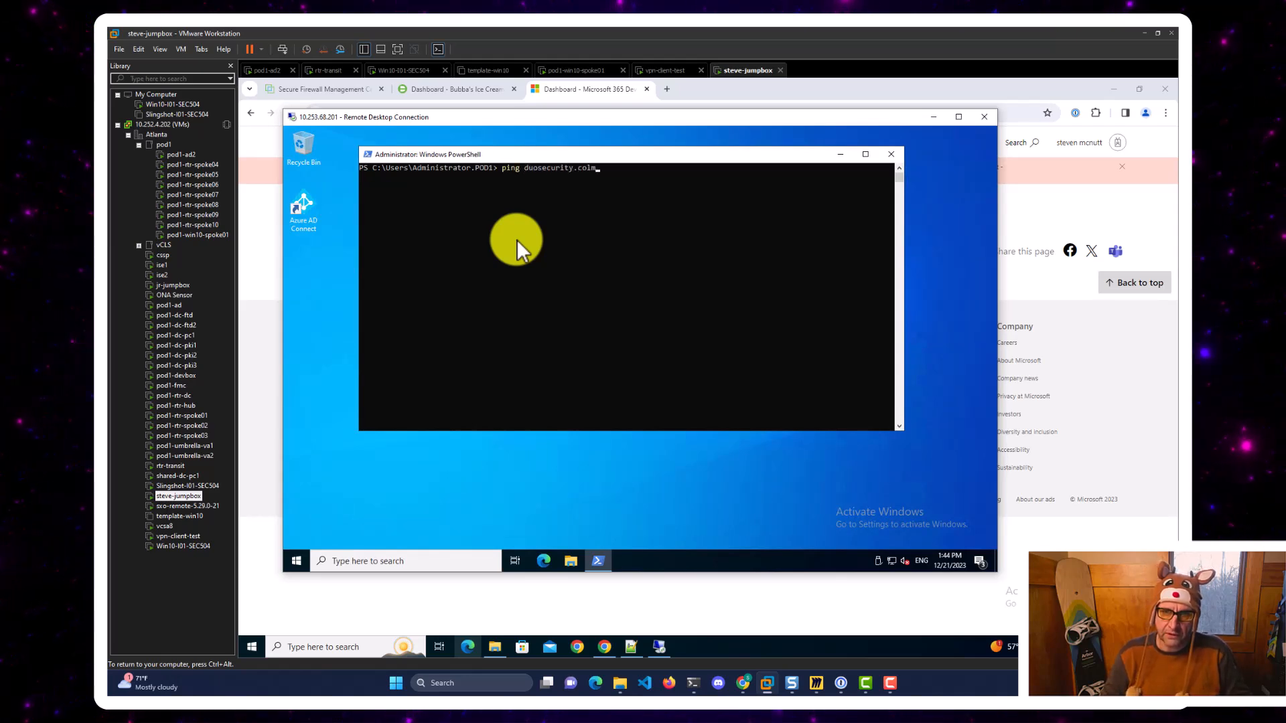
key("BackSpace")
type("m")
key("Return")
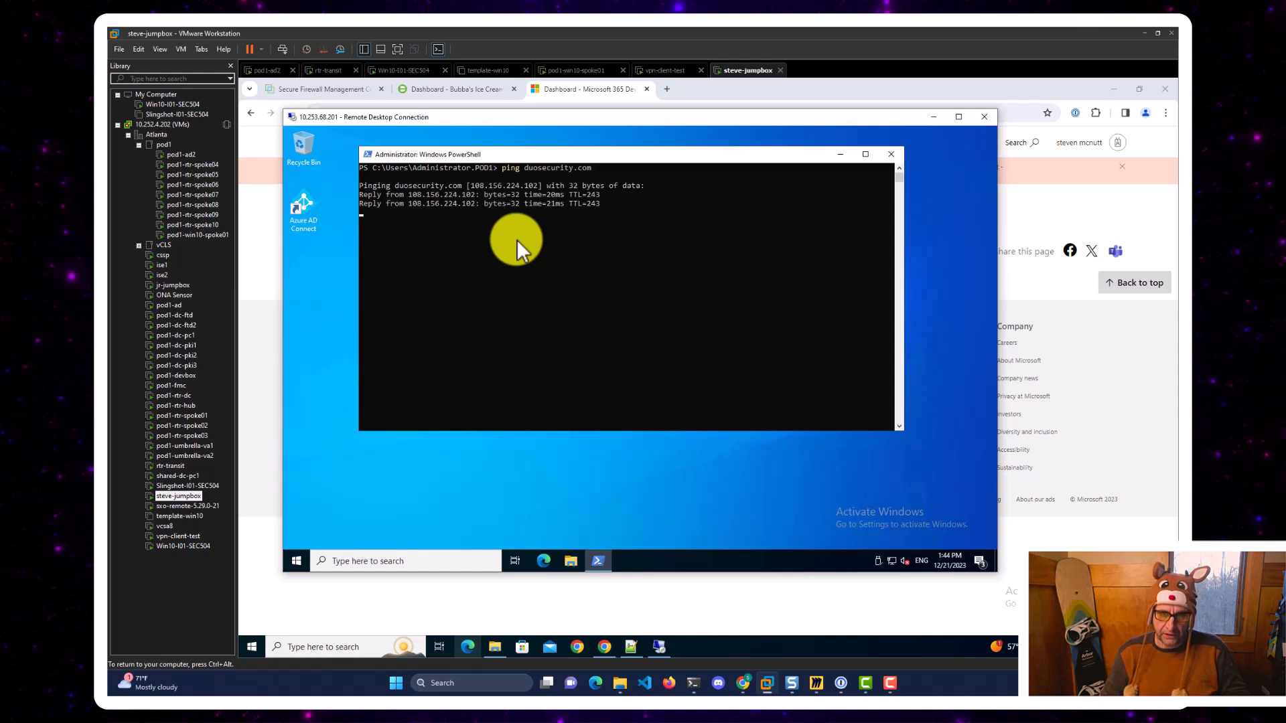
key("ctrl+c")
Stop the DNS service with get-service dns | stop-service and run ipconfig /flushdns.
type("get")
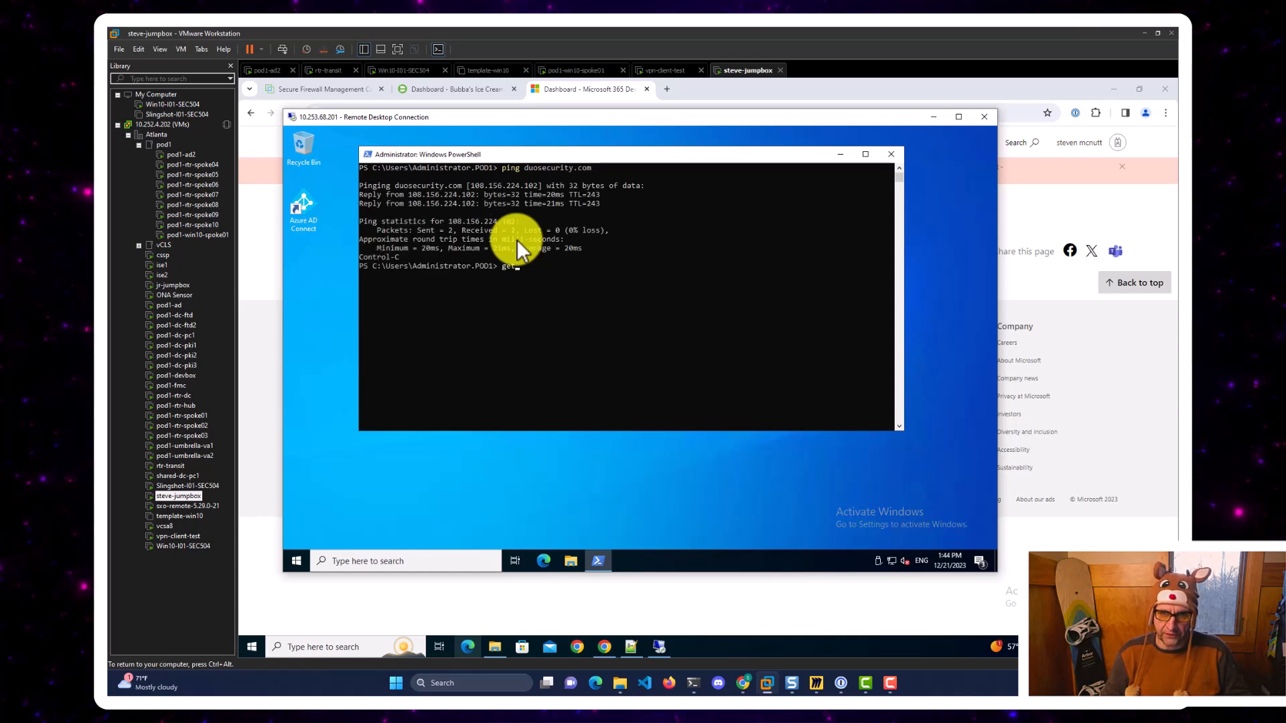
type("-servi")
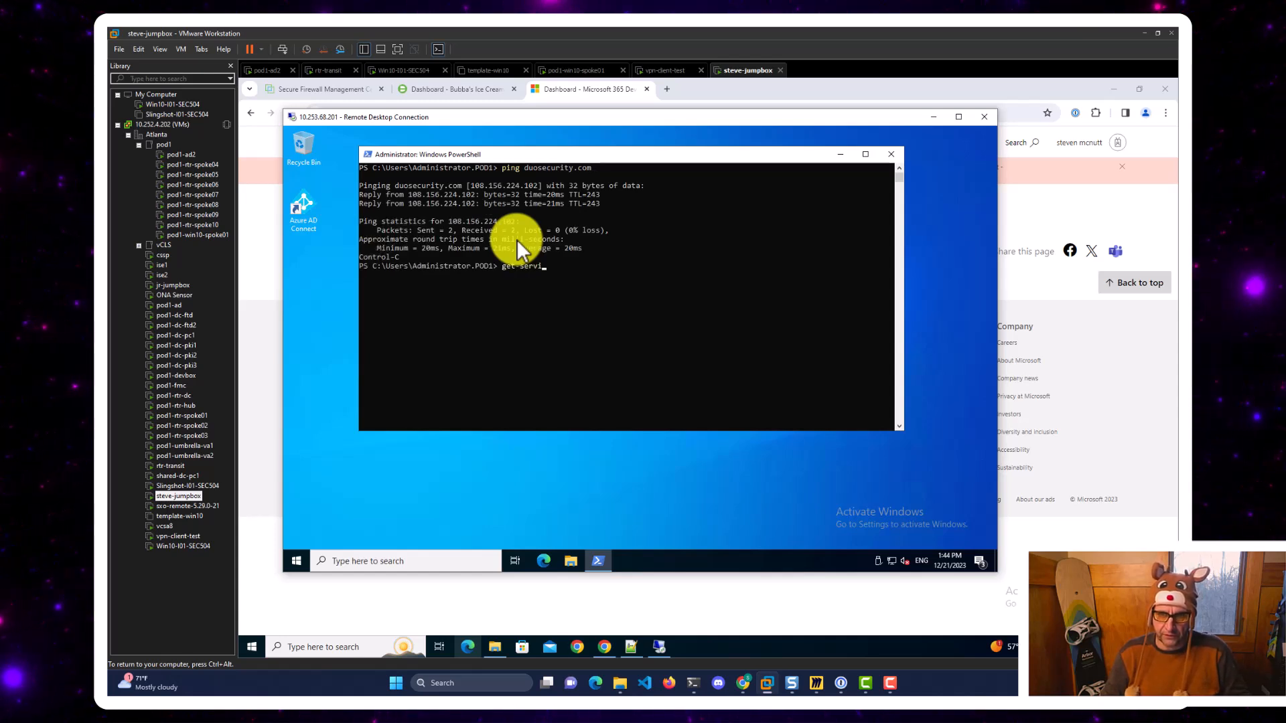
type("ce dns | stop0-")
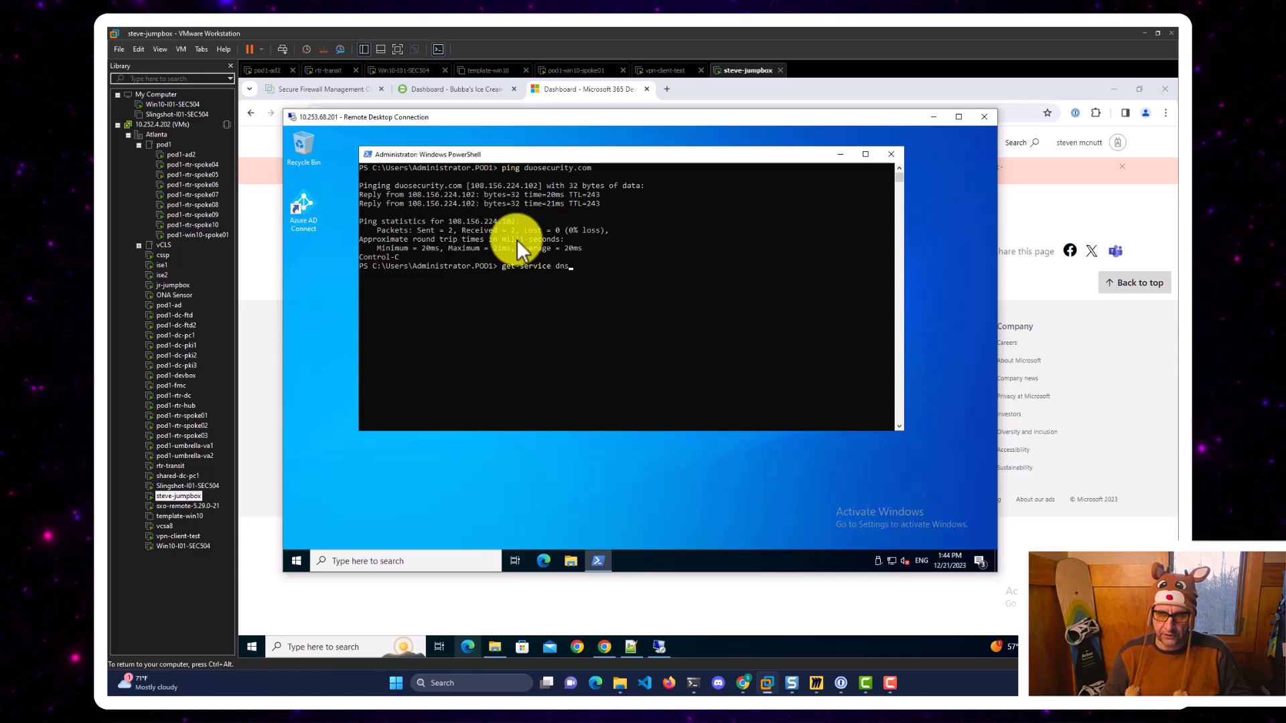
key("BackSpace")
key("BackSpace")
type("-service")
key("Return")
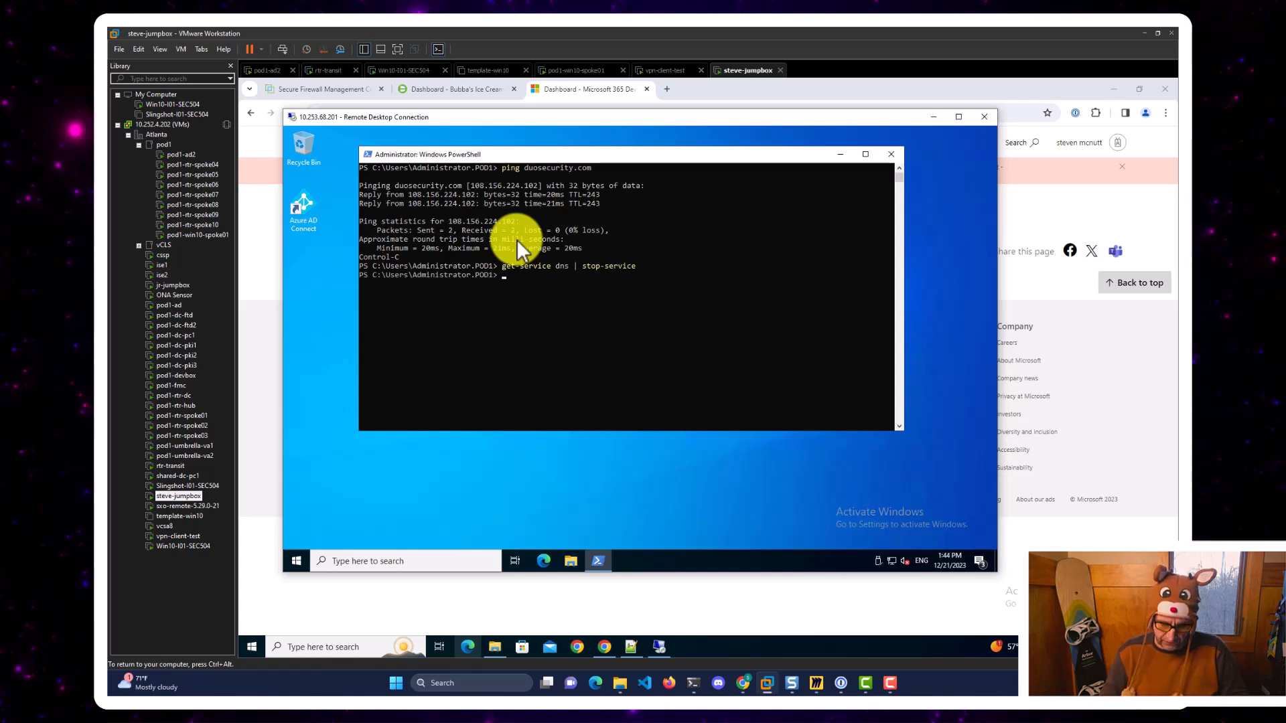
type("ipconfig /flushdns")
key("Return")
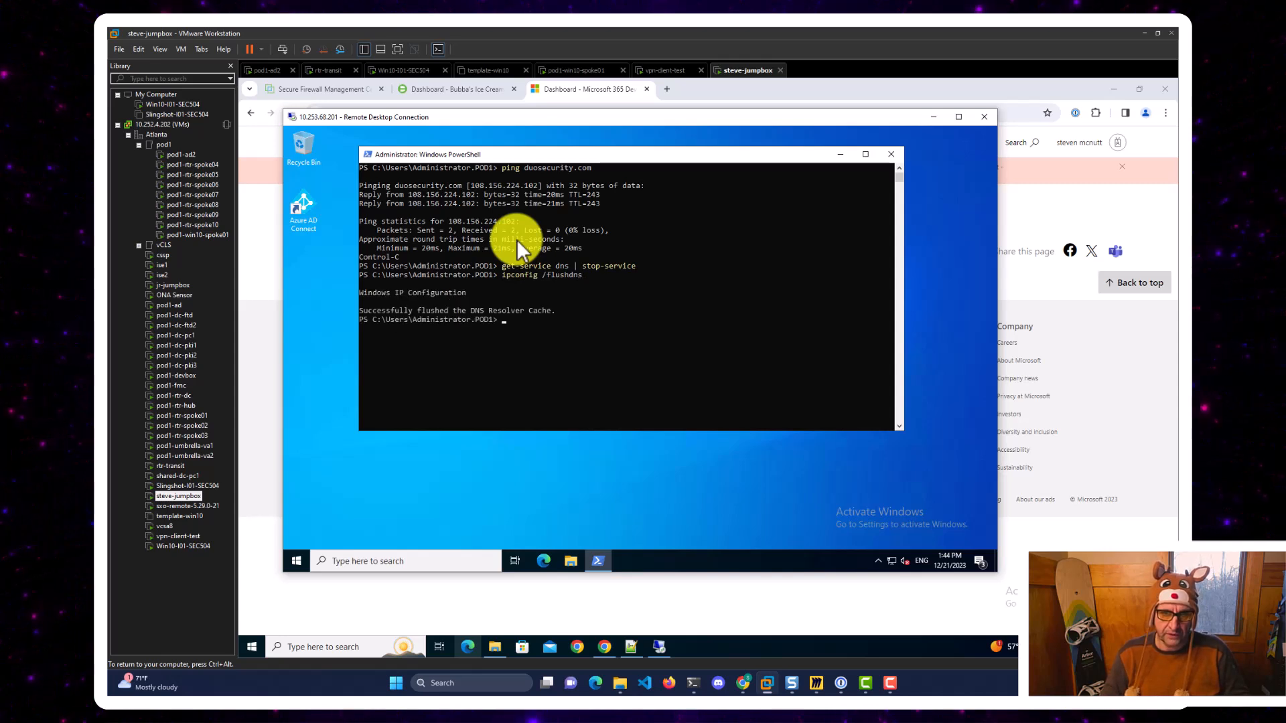
Ping duosecurity.com again, now failing with could not find host.
type("ping duosecui")
key("BackSpace")
type("r")
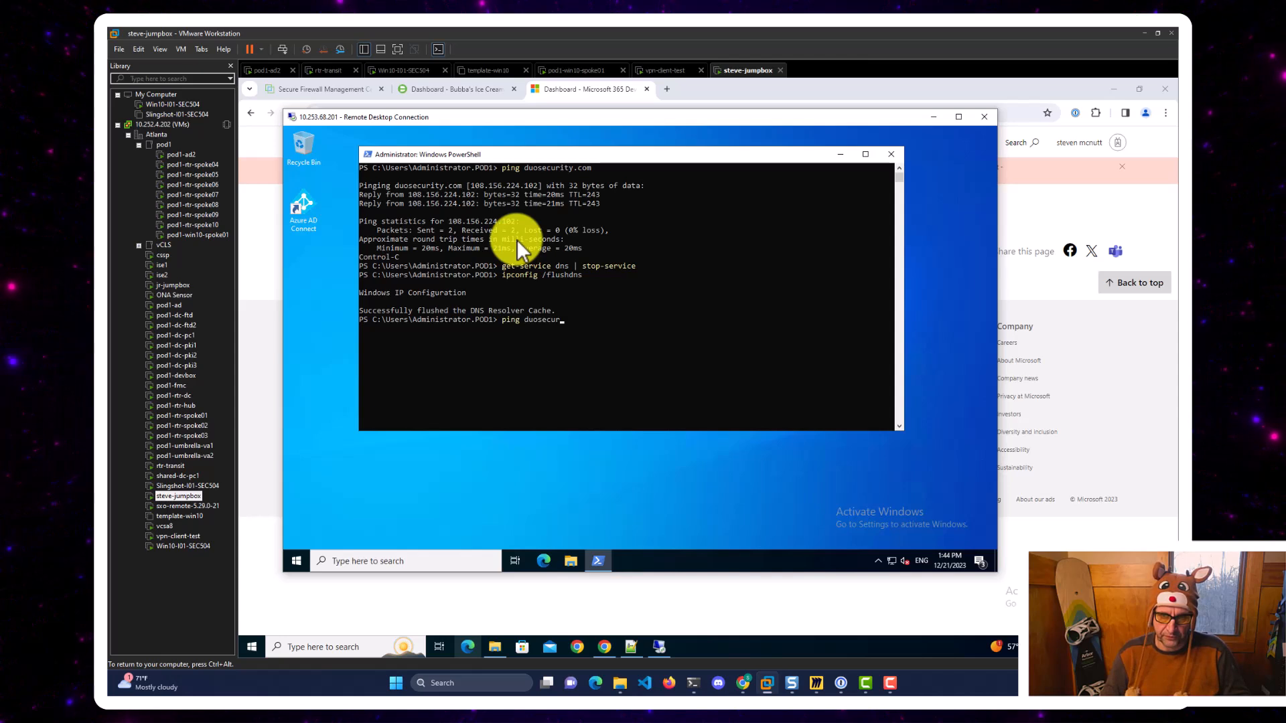
type("ity.co.")
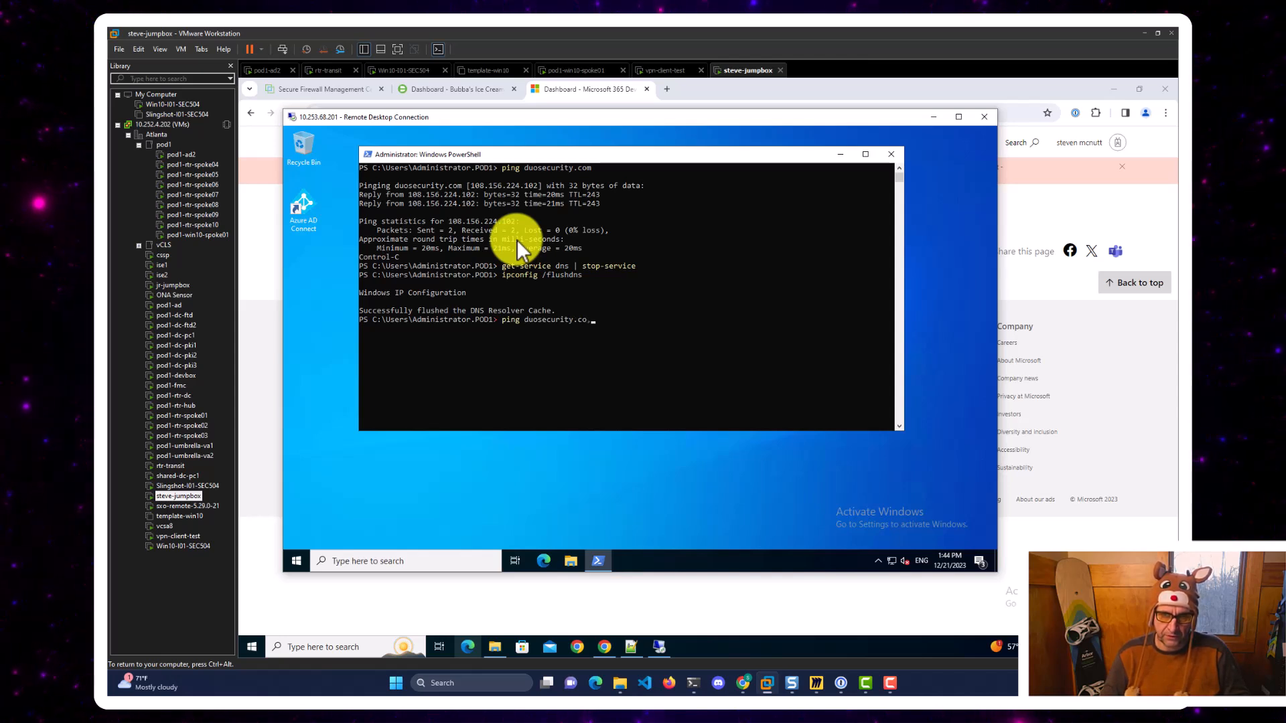
key("ctrl+c")
key("Up")
key("BackSpace")
key("BackSpace")
key("BackSpace")
key("BackSpace")
key("BackSpace")
key("BackSpace")
key("BackSpace")
key("BackSpace")
key("BackSpace")
key("BackSpace")
key("BackSpace")
key("BackSpace")
key("BackSpace")
key("BackSpace")
key("BackSpace")
key("BackSpace")
key("BackSpace")
key("BackSpace")
type("ping duo")
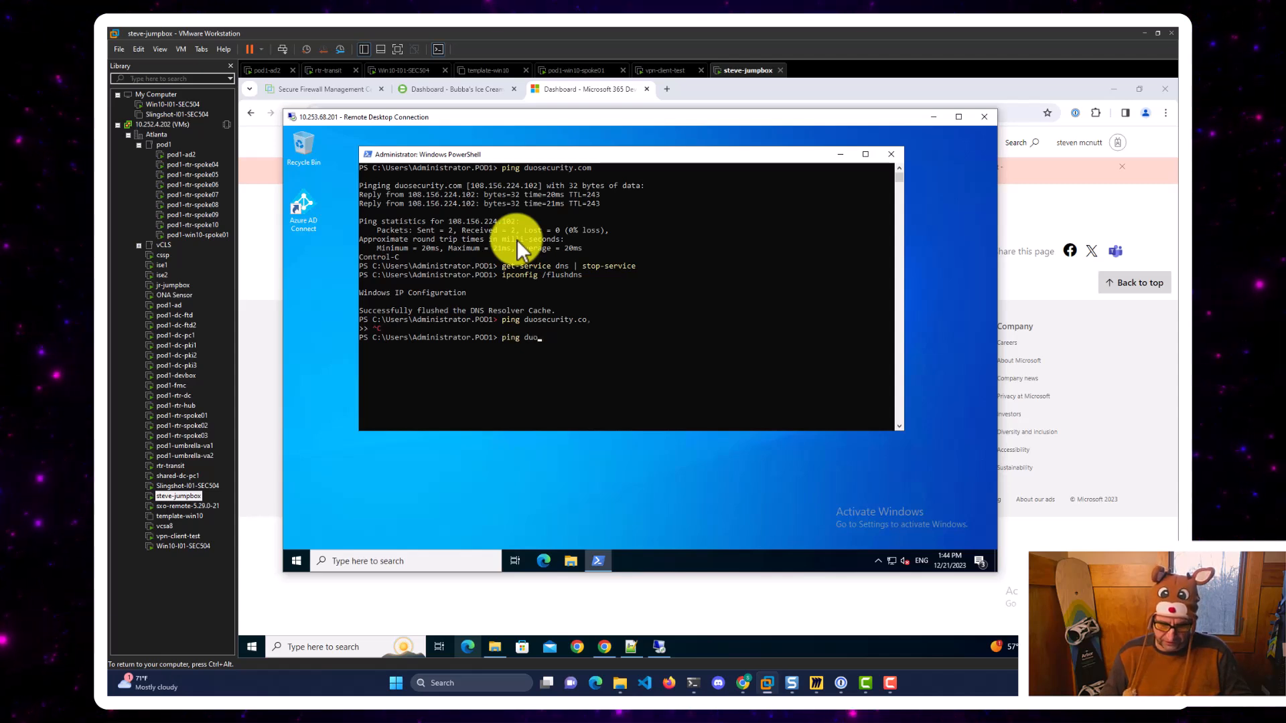
type("security.com")
key("Return")
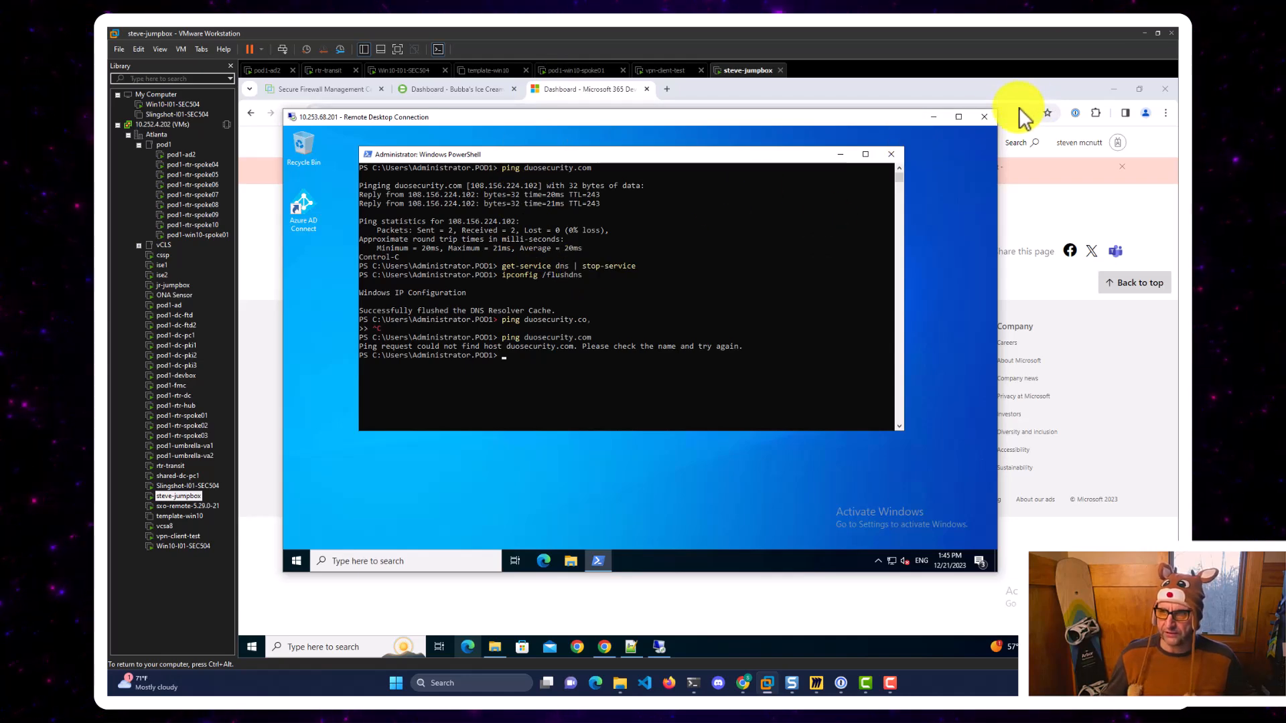
Disconnect the RDP session and reconnect to 10.253.68.201 from Remote Desktop Connection.
left_click(994, 118)
left_click(667, 360)
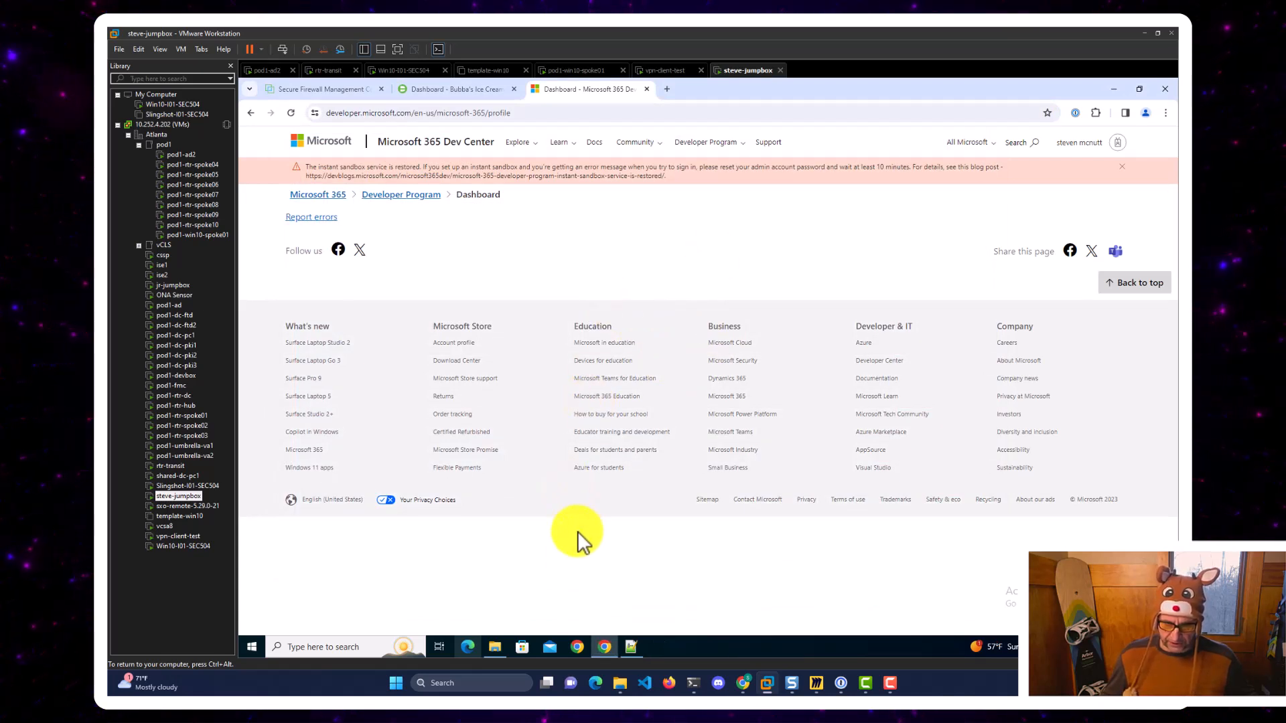
left_click(298, 649)
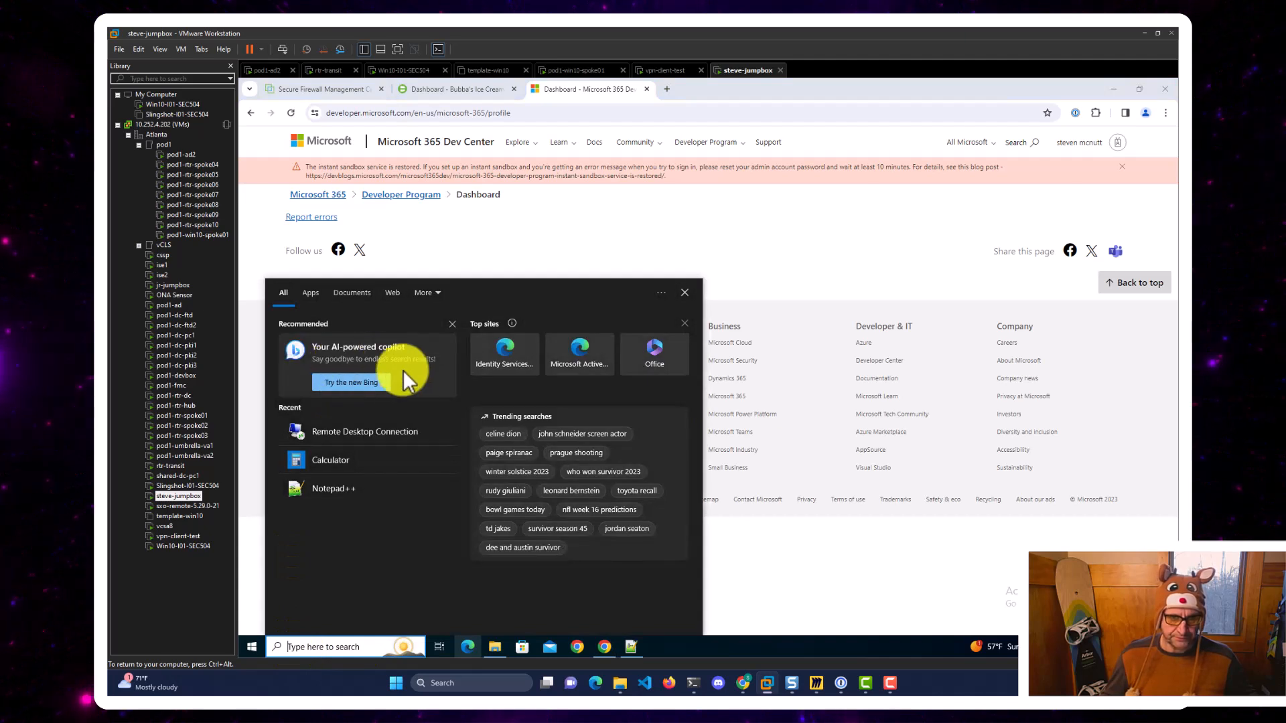
left_click(324, 431)
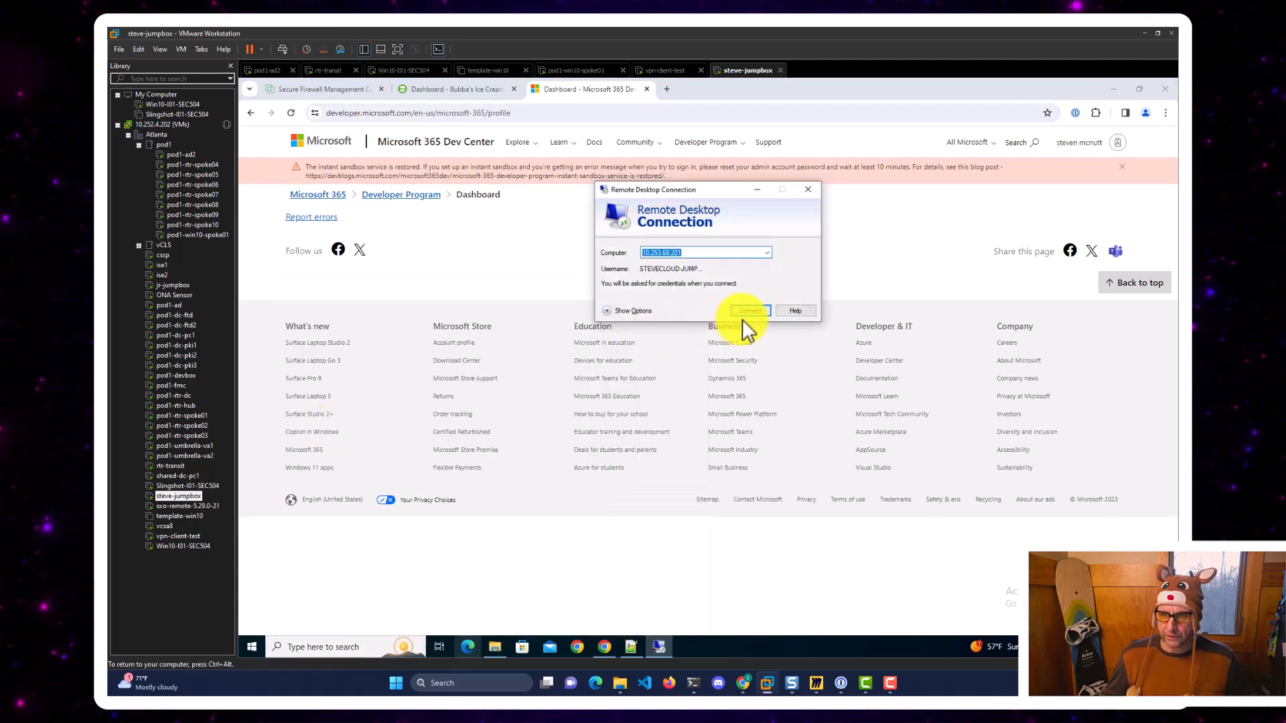
left_click(745, 312)
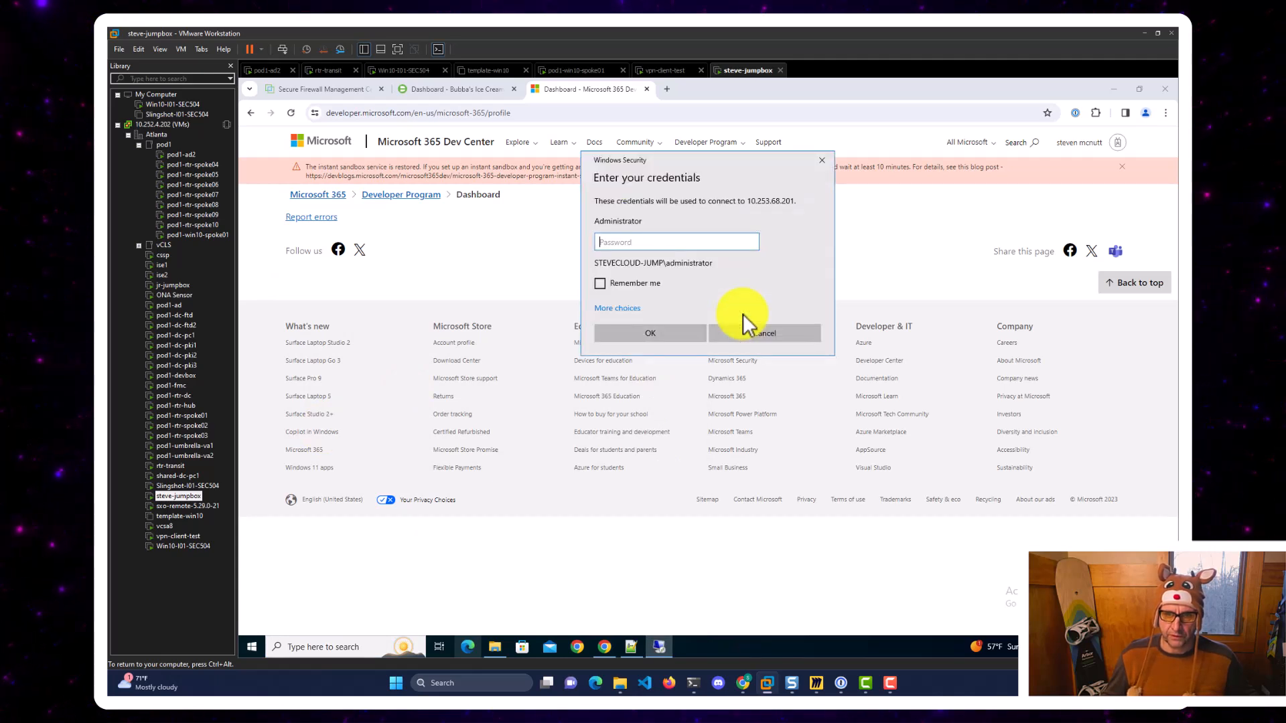
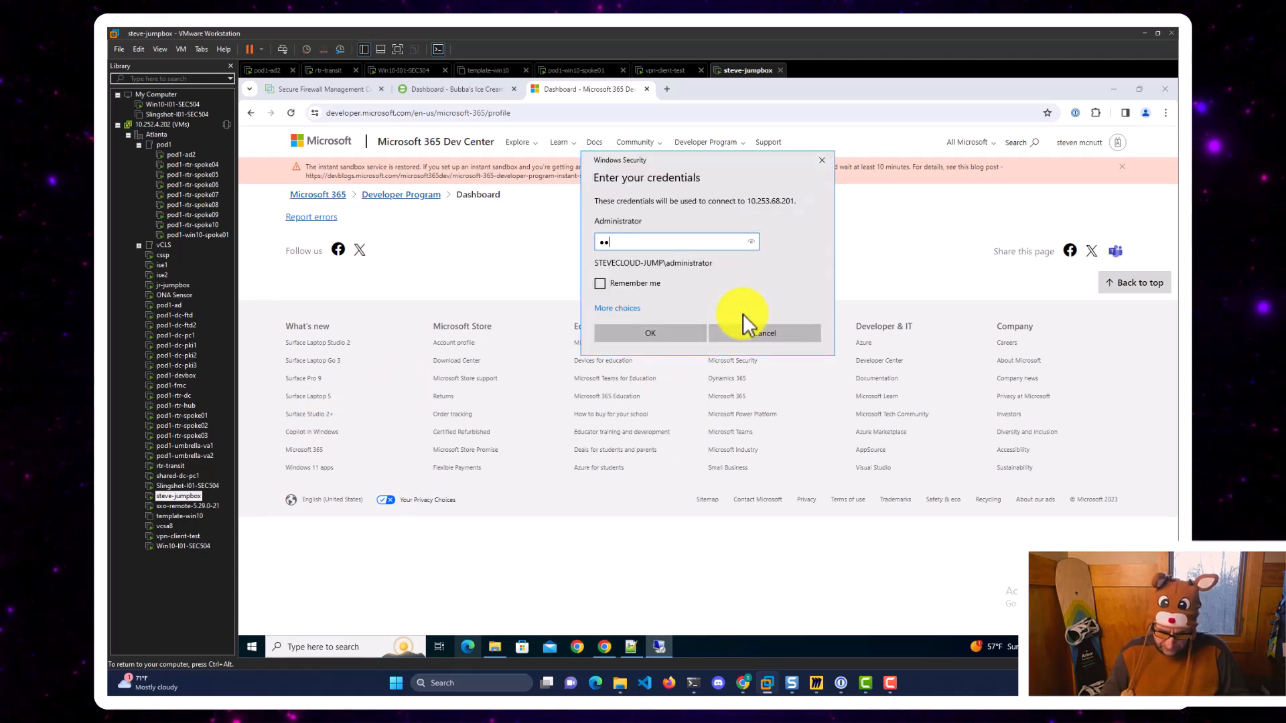
Sign in with the administrator password and a Duo offline passcode.
key("Return")
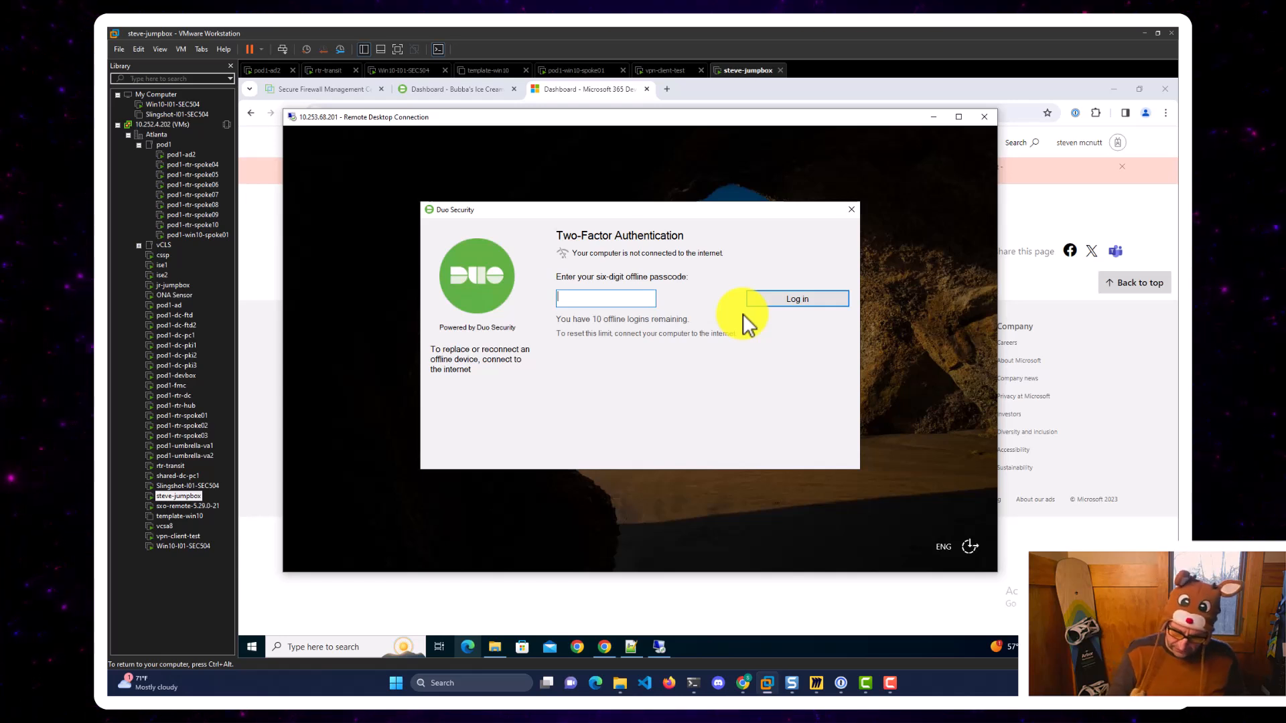
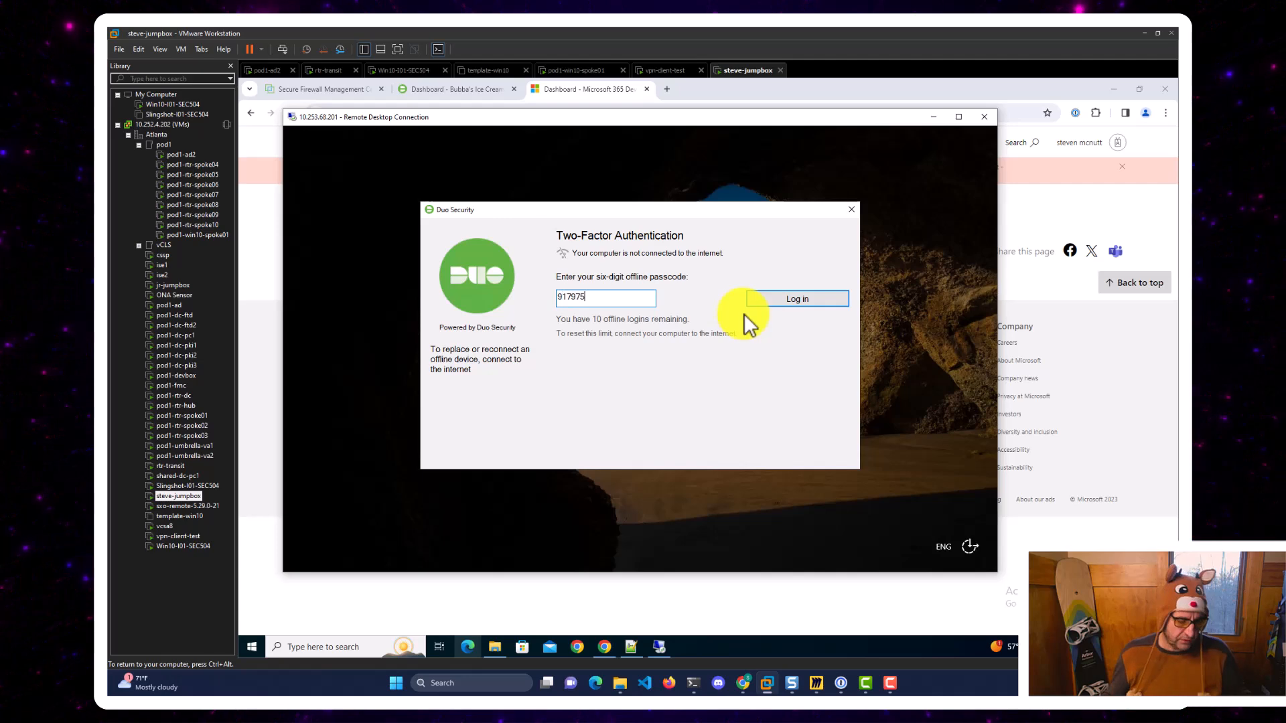
left_click(820, 296)
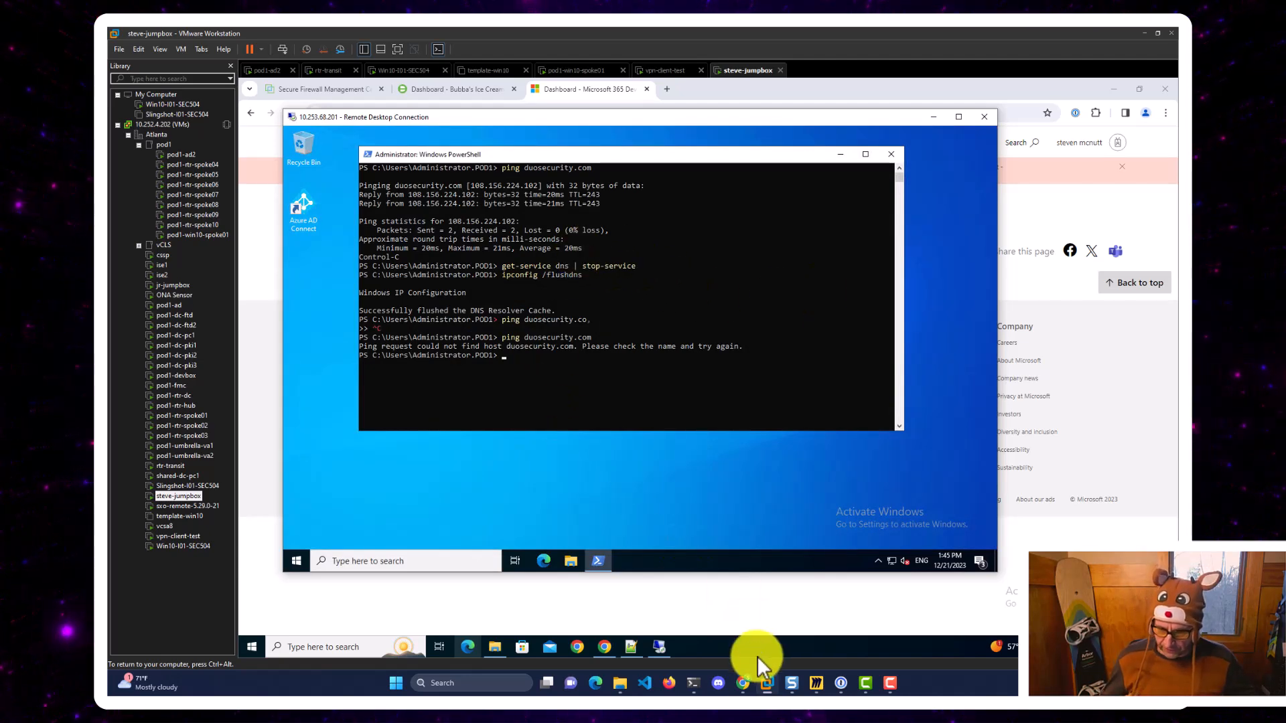
Limit Microsoft RDP's Offline Access Settings to 10 offline logins.
left_click(742, 681)
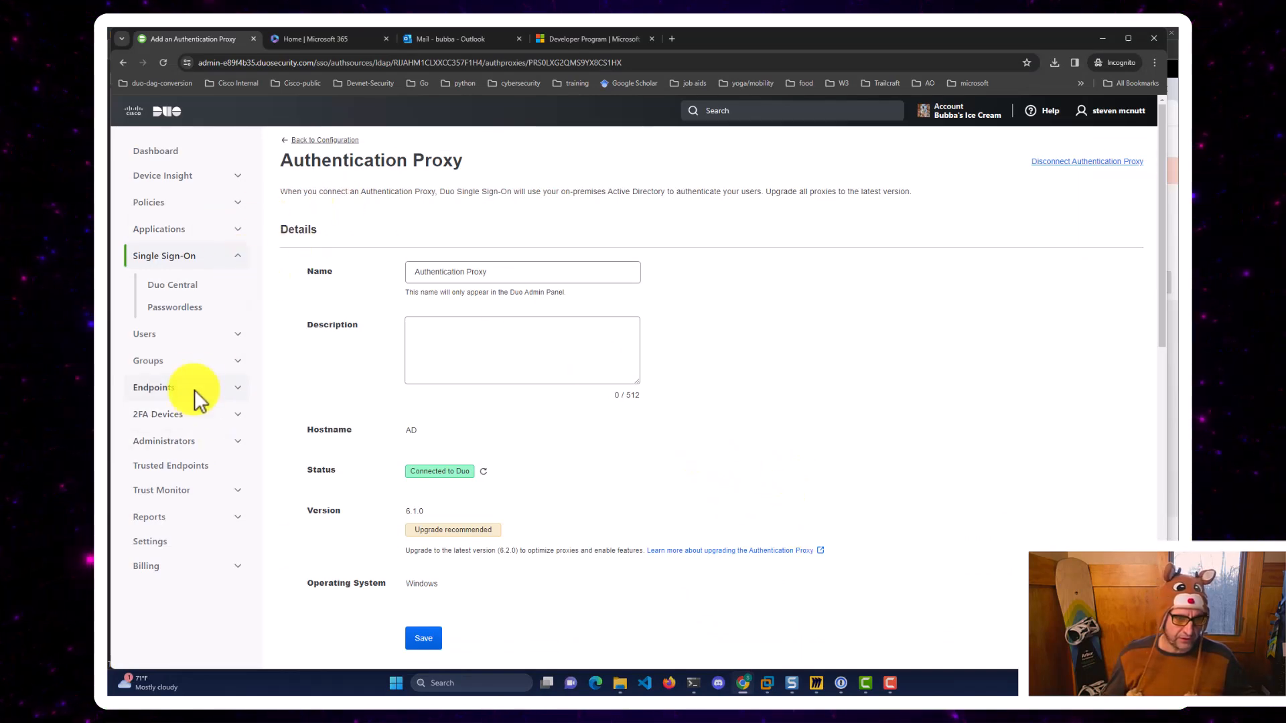
left_click(162, 229)
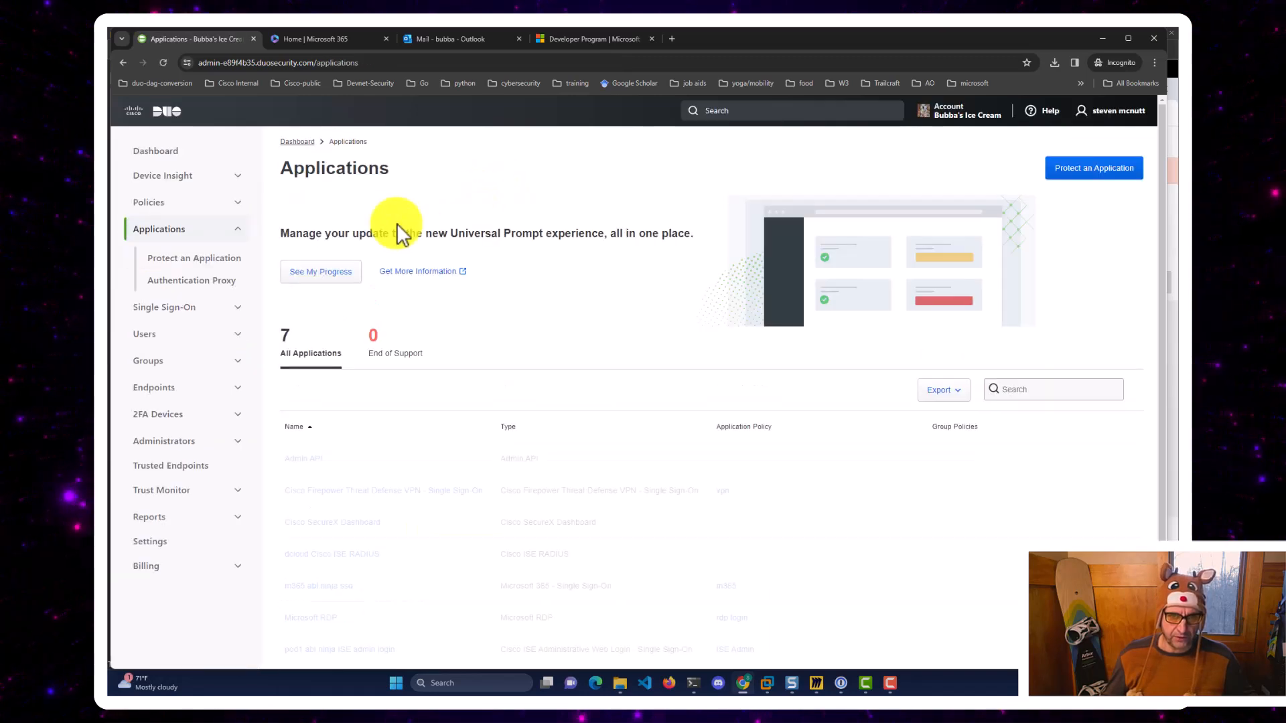
scroll(372, 385, "down", 2)
left_click(324, 479)
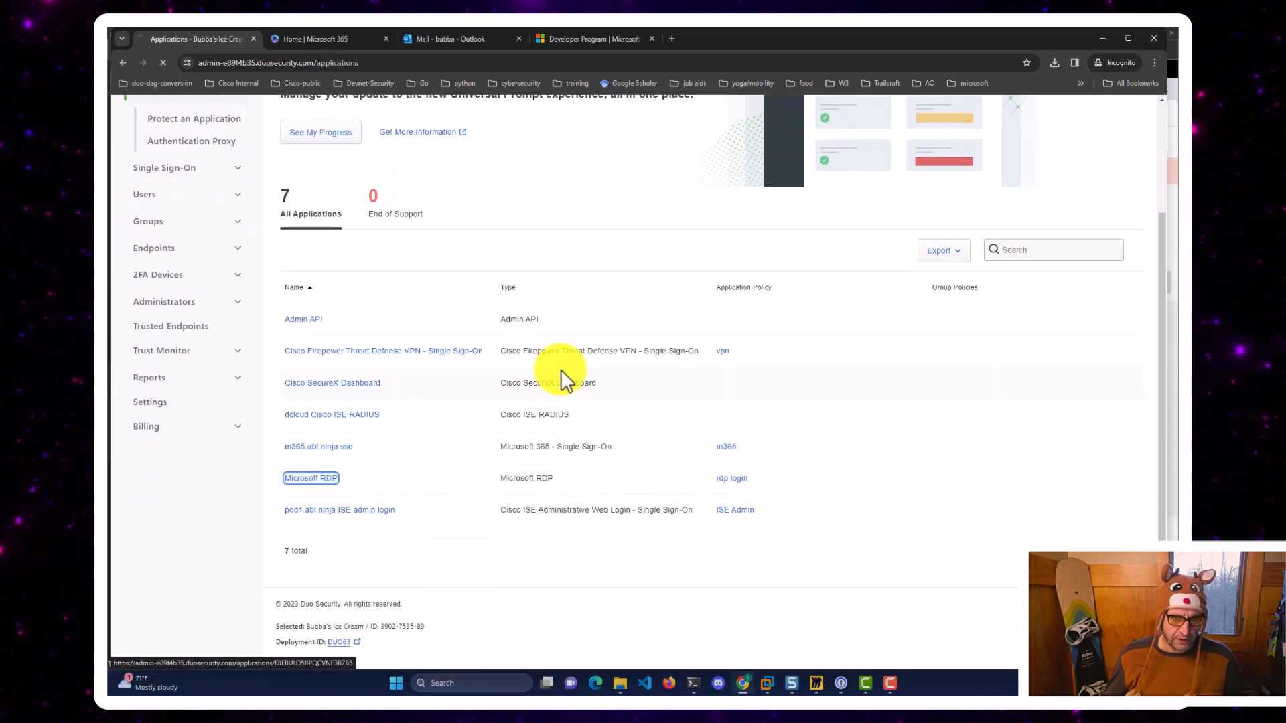
scroll(580, 373, "down", 20)
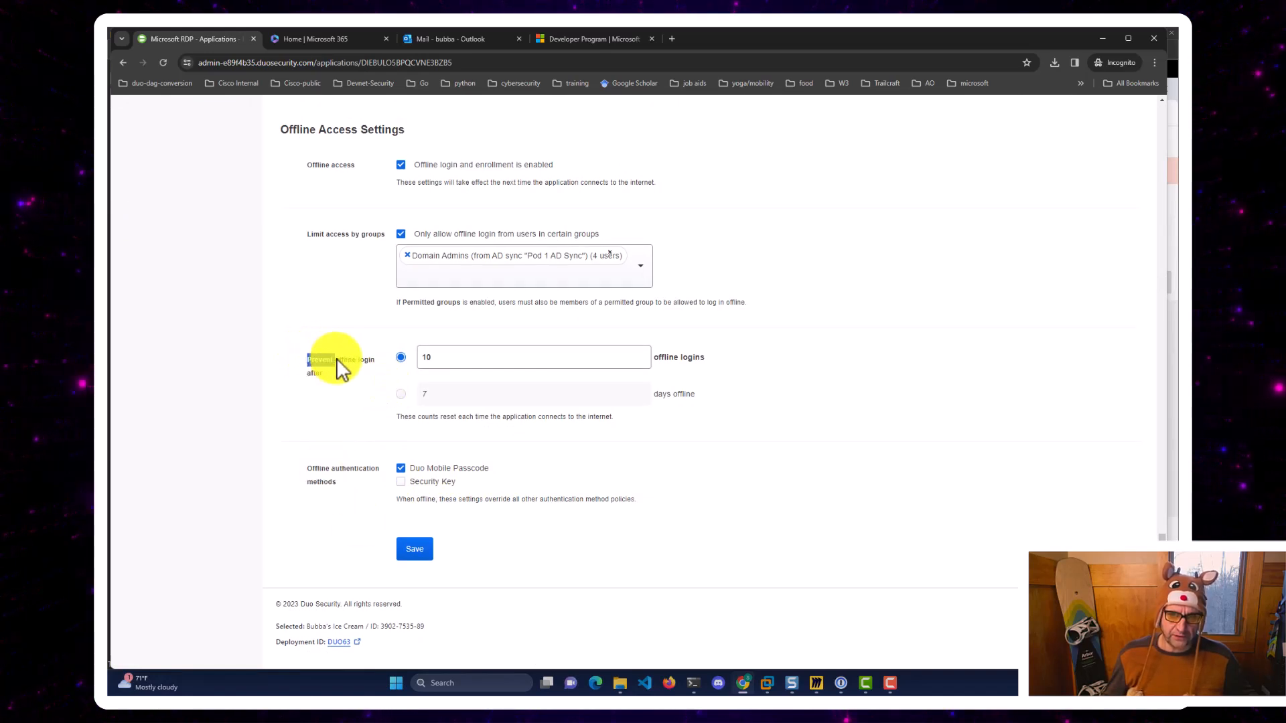
left_click(428, 364)
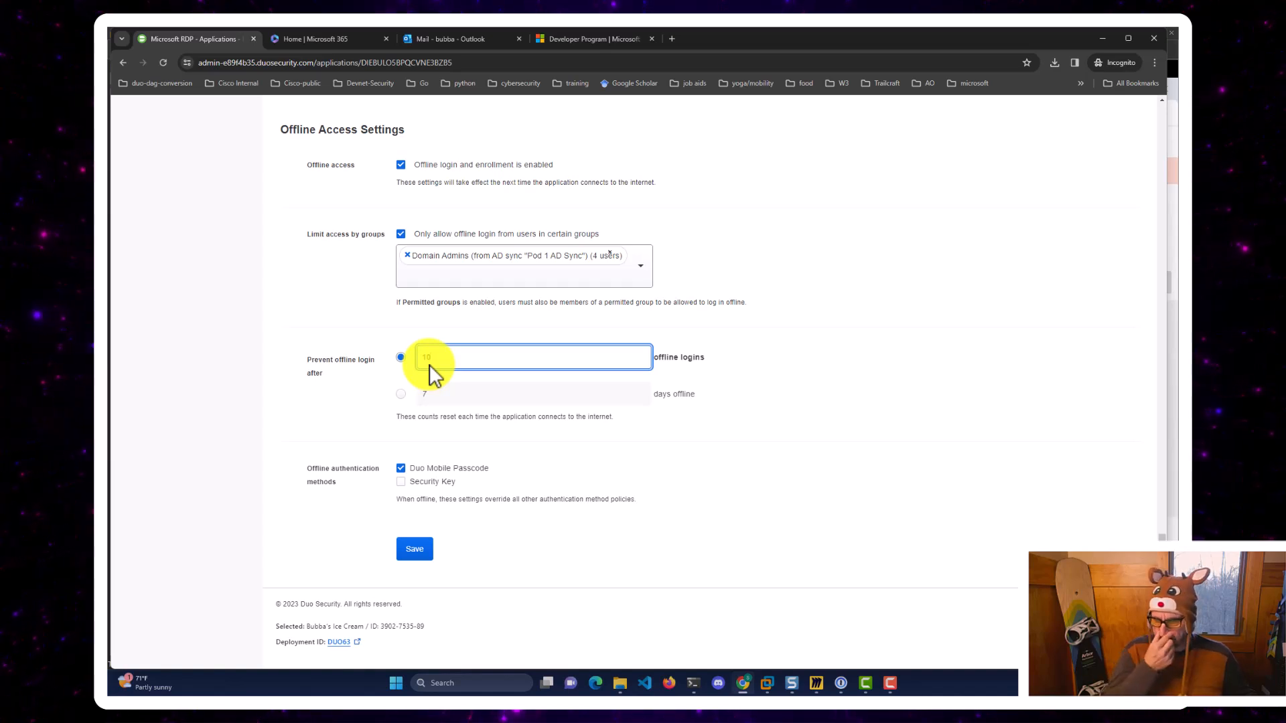
type("10")
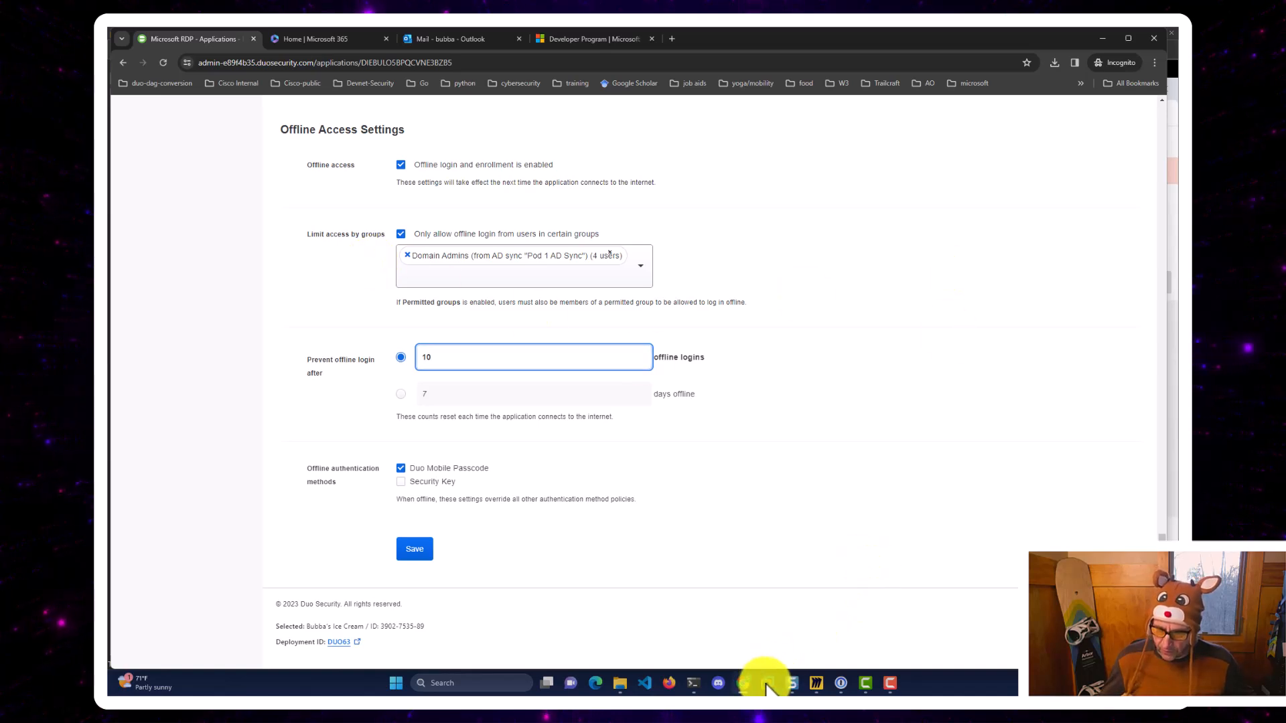
mouse_move(767, 682)
left_click(970, 603)
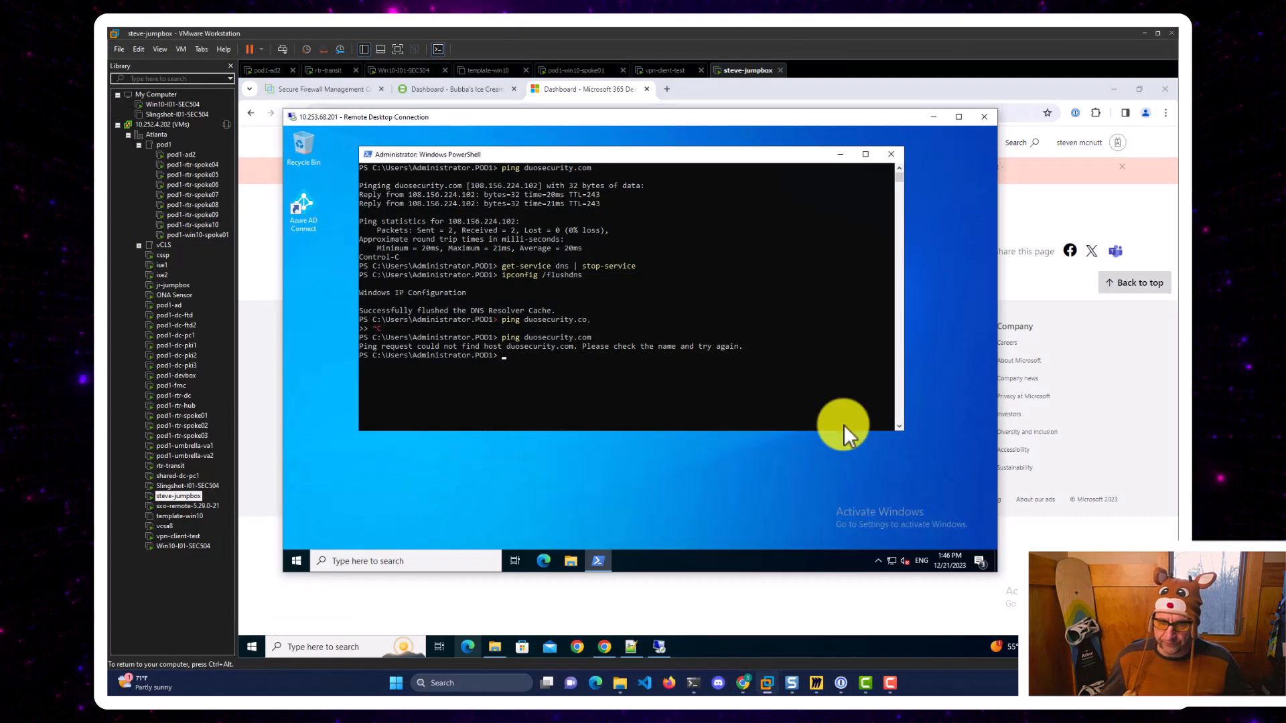
Restart DNS with get-service dns | start-service and confirm duosecurity.com answers pings at 108.156.224.55.
left_click(733, 315)
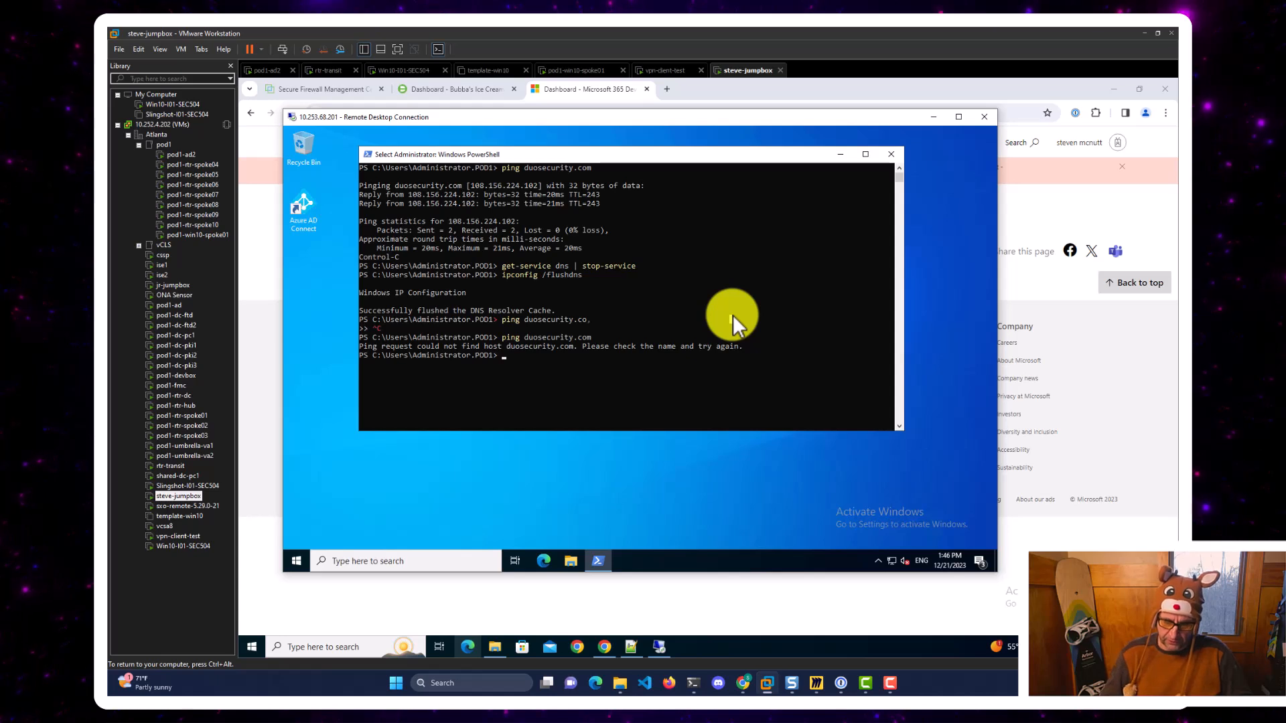
key("Up")
key("Up")
key("Up")
key("Up")
key("BackSpace")
key("BackSpace")
key("BackSpace")
key("BackSpace")
key("BackSpace")
key("BackSpace")
key("BackSpace")
key("BackSpace")
key("BackSpace")
key("BackSpace")
key("BackSpace")
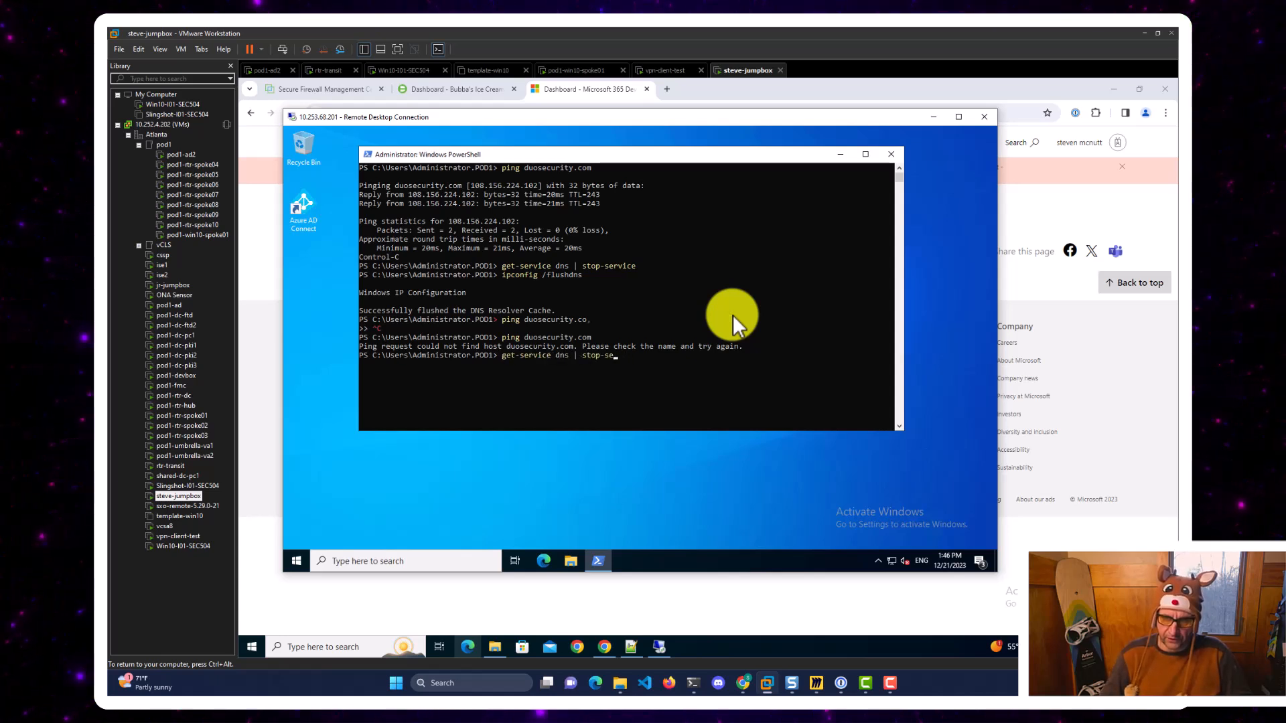
type("tart-")
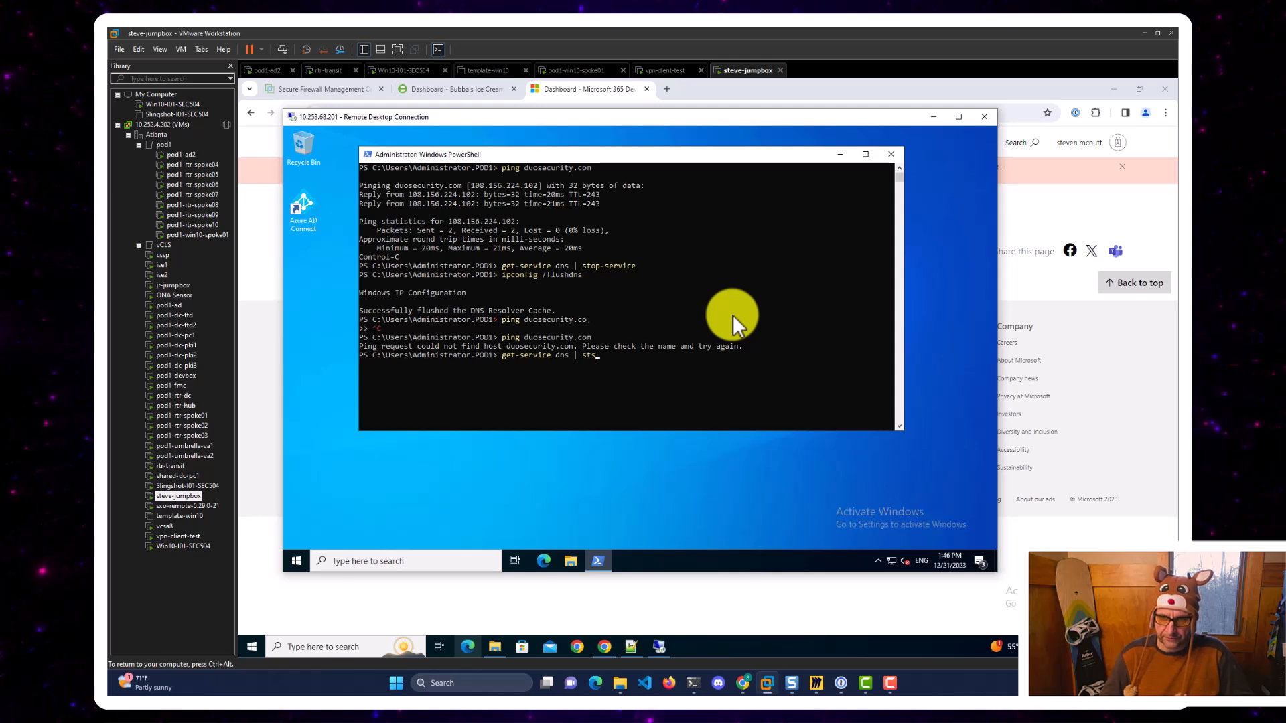
type("service")
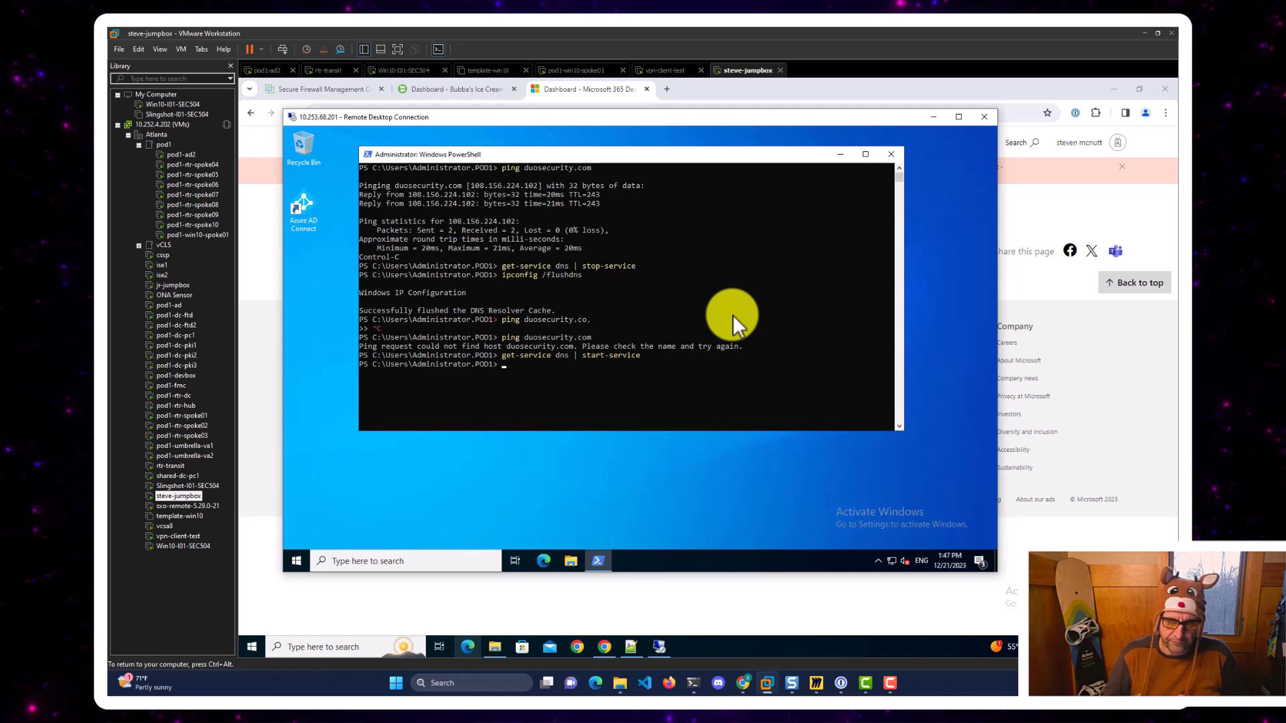
key("Up")
key("Up")
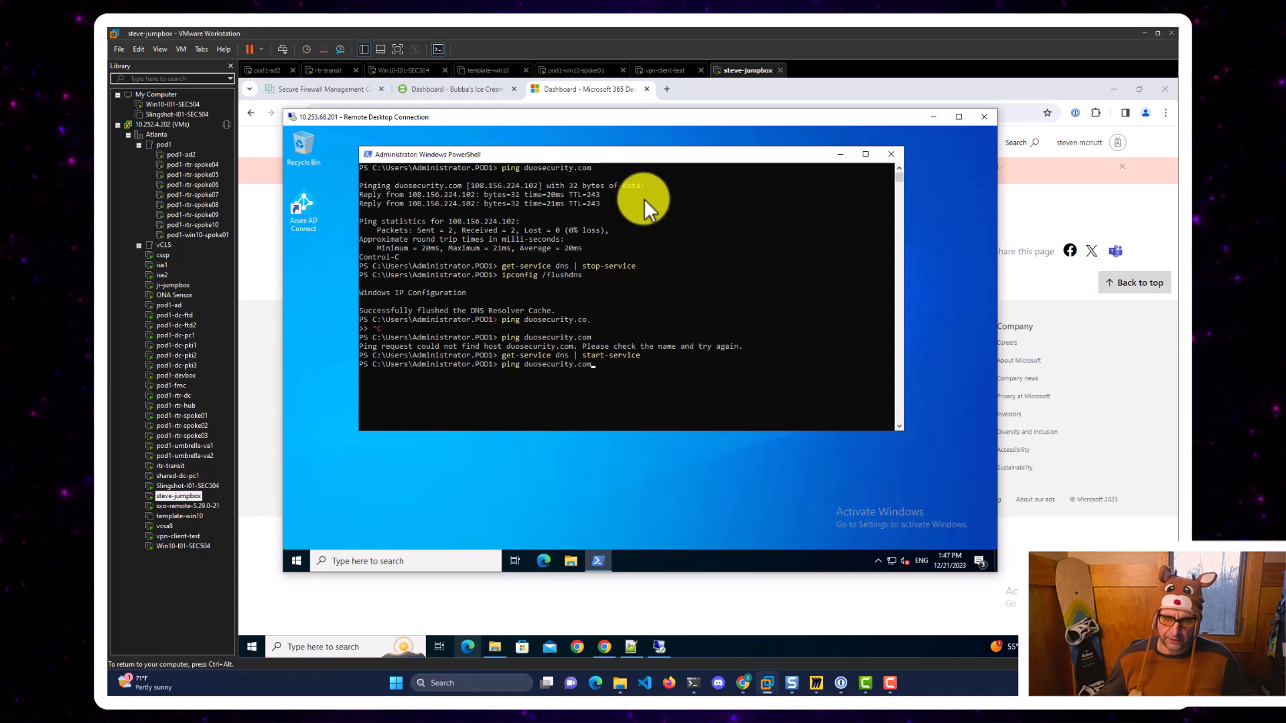
key("Return")
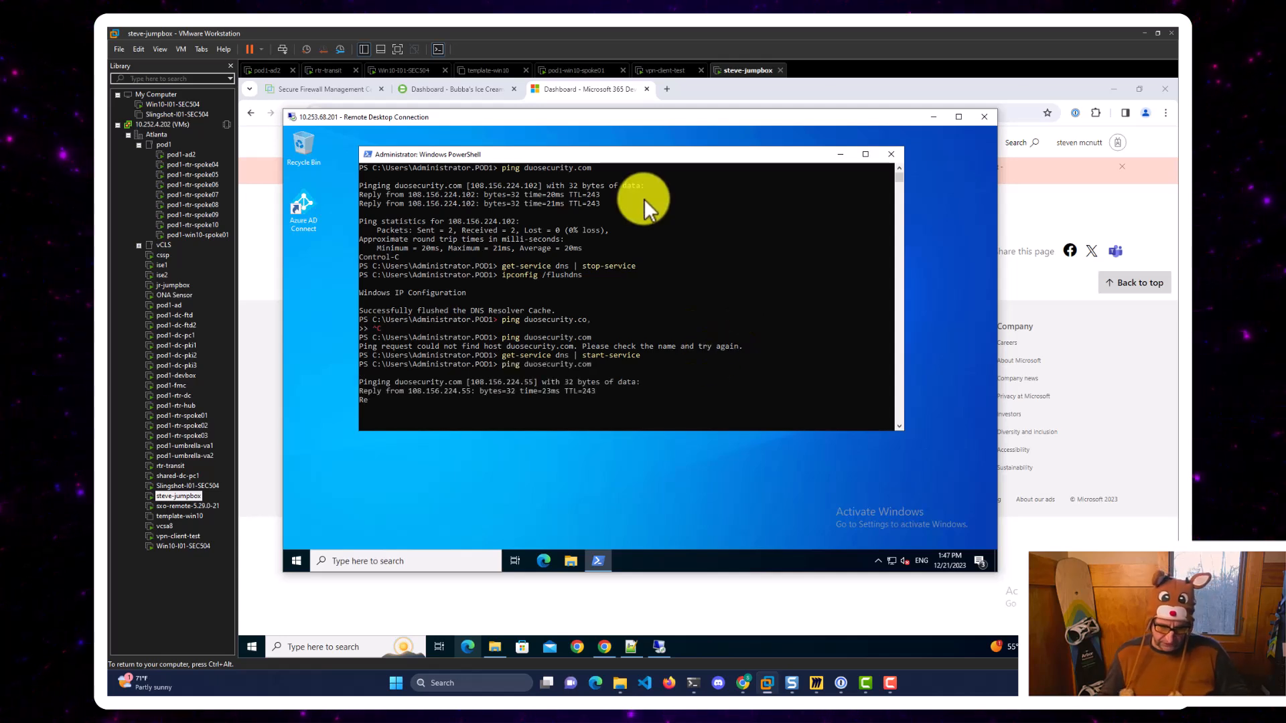
key("ctrl+c")
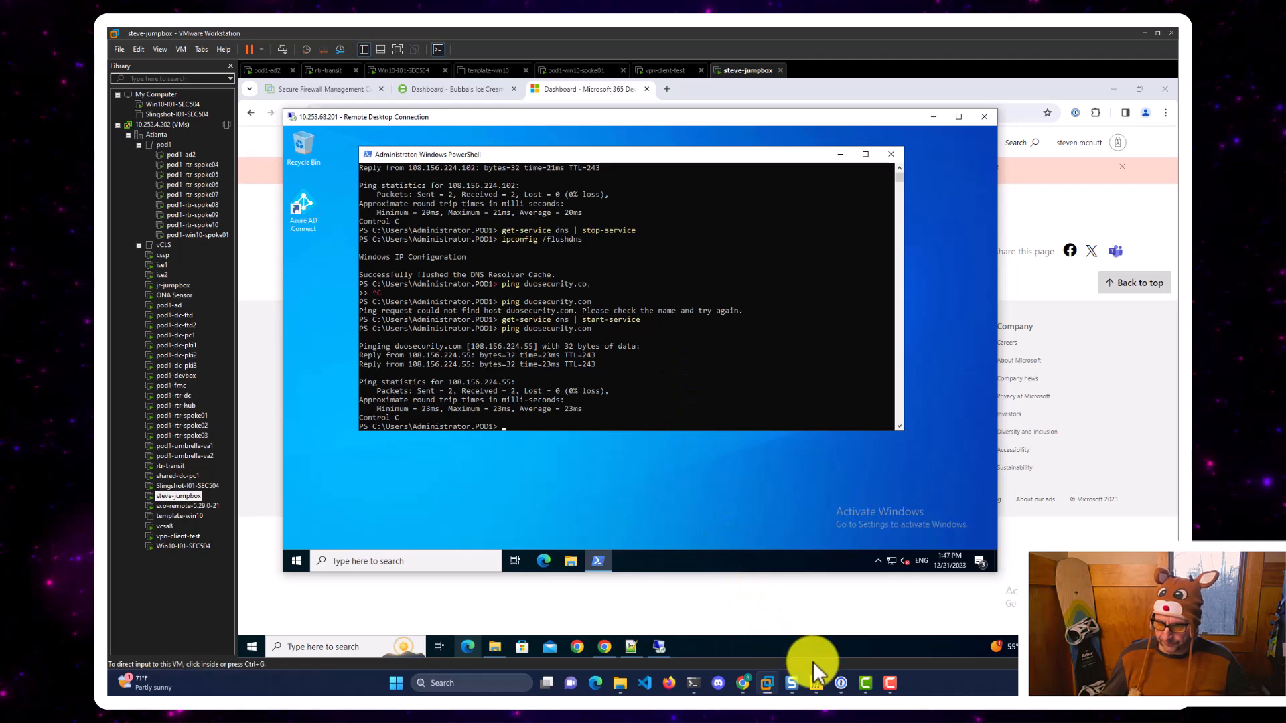
left_click(817, 683)
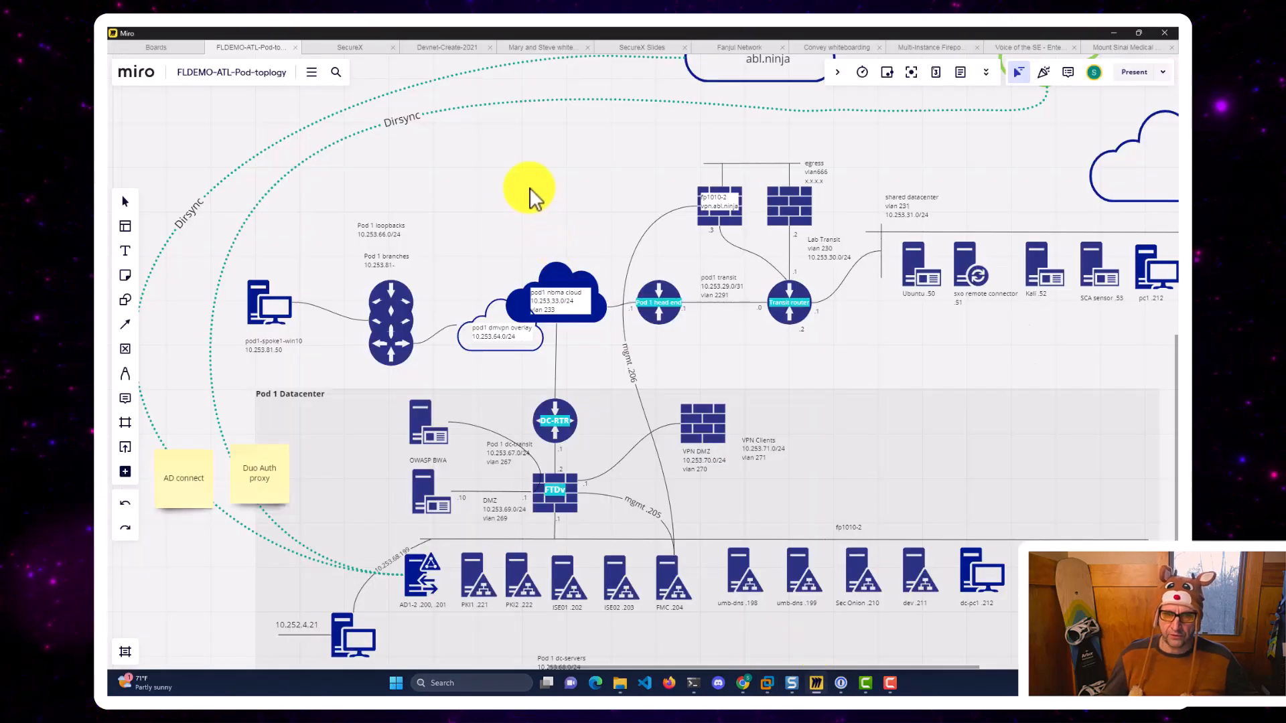
scroll(528, 420, "up", 5)
scroll(488, 281, "up", 8)
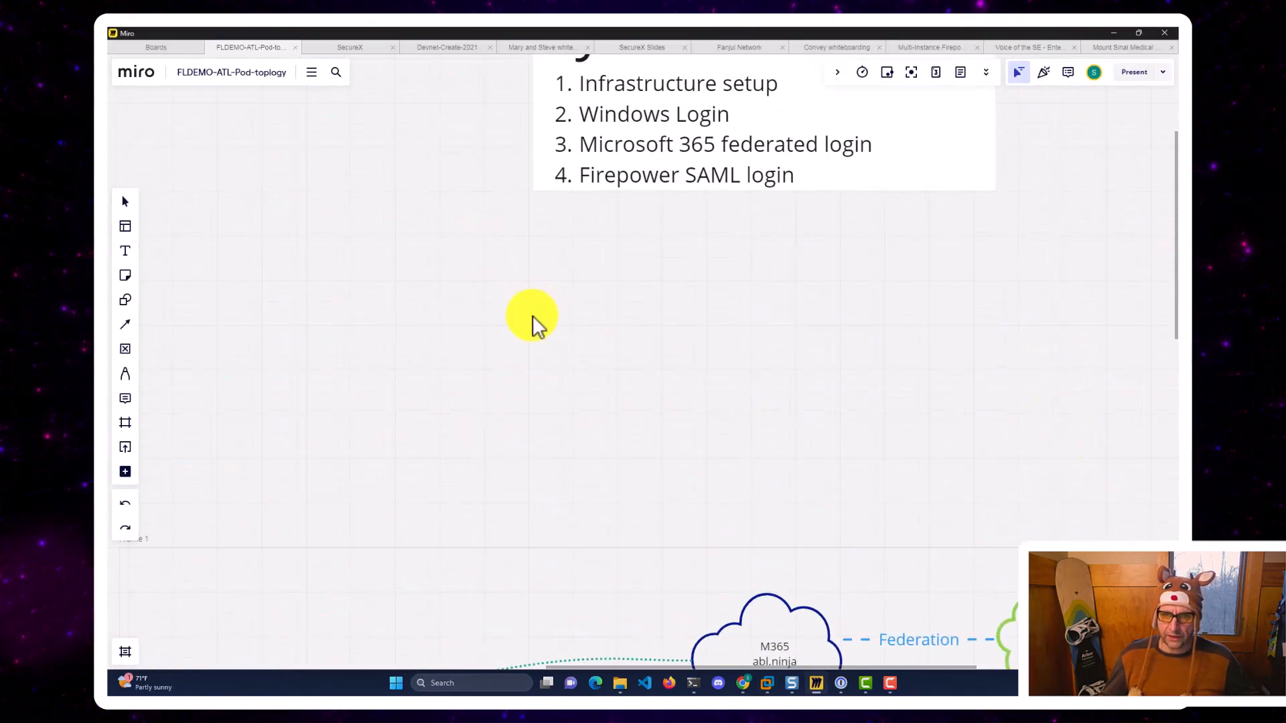
left_click(526, 348)
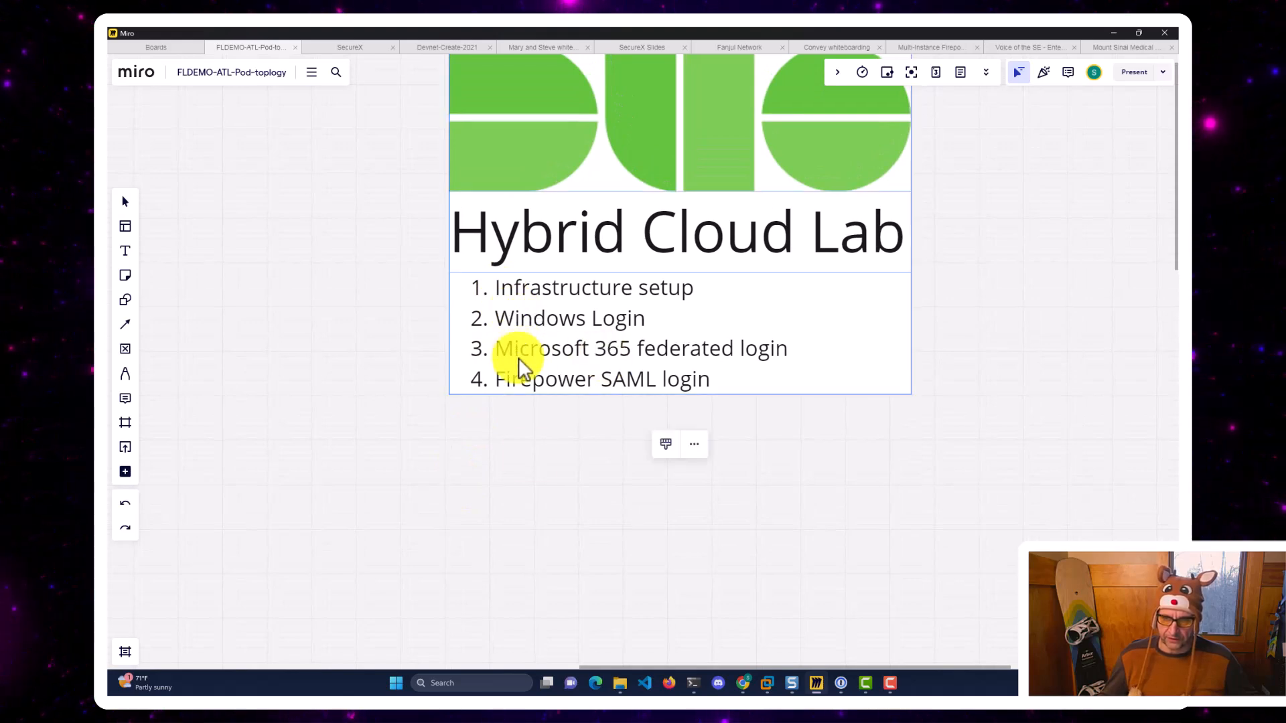
left_click_drag(540, 526, 536, 285)
left_click_drag(508, 505, 609, 207)
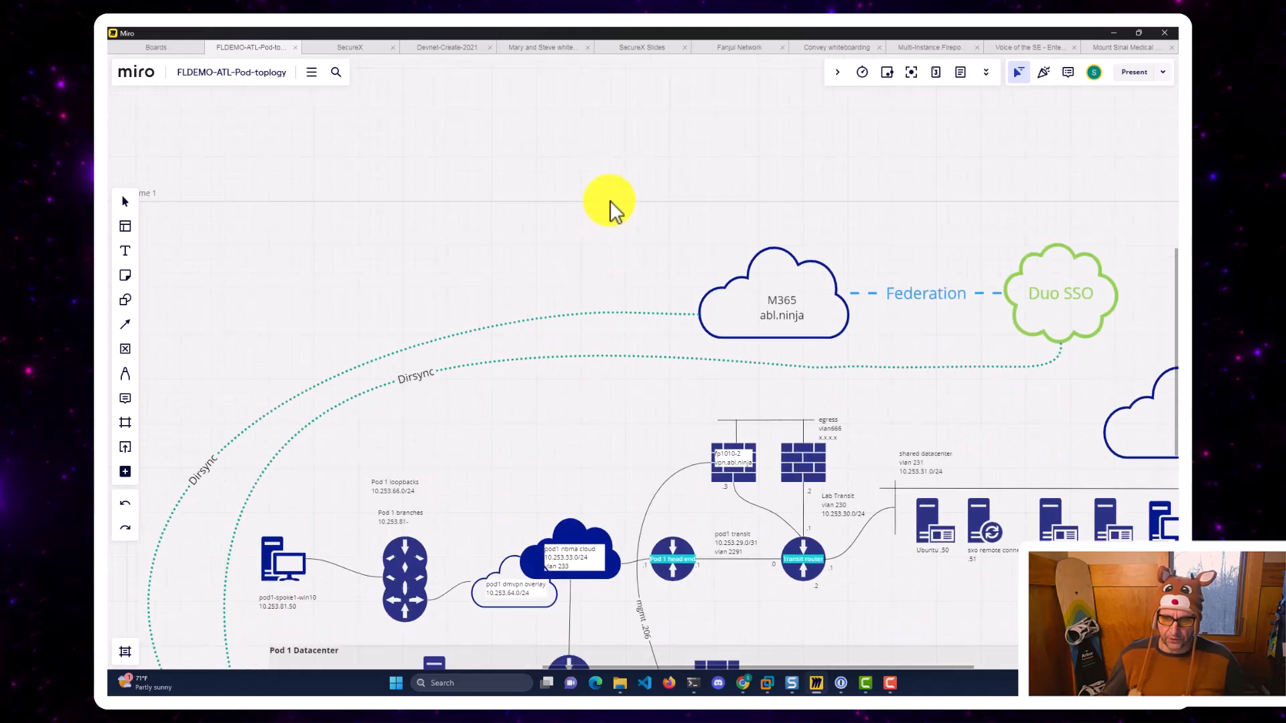
left_click_drag(583, 451, 689, 155)
scroll(657, 242, "down", 1)
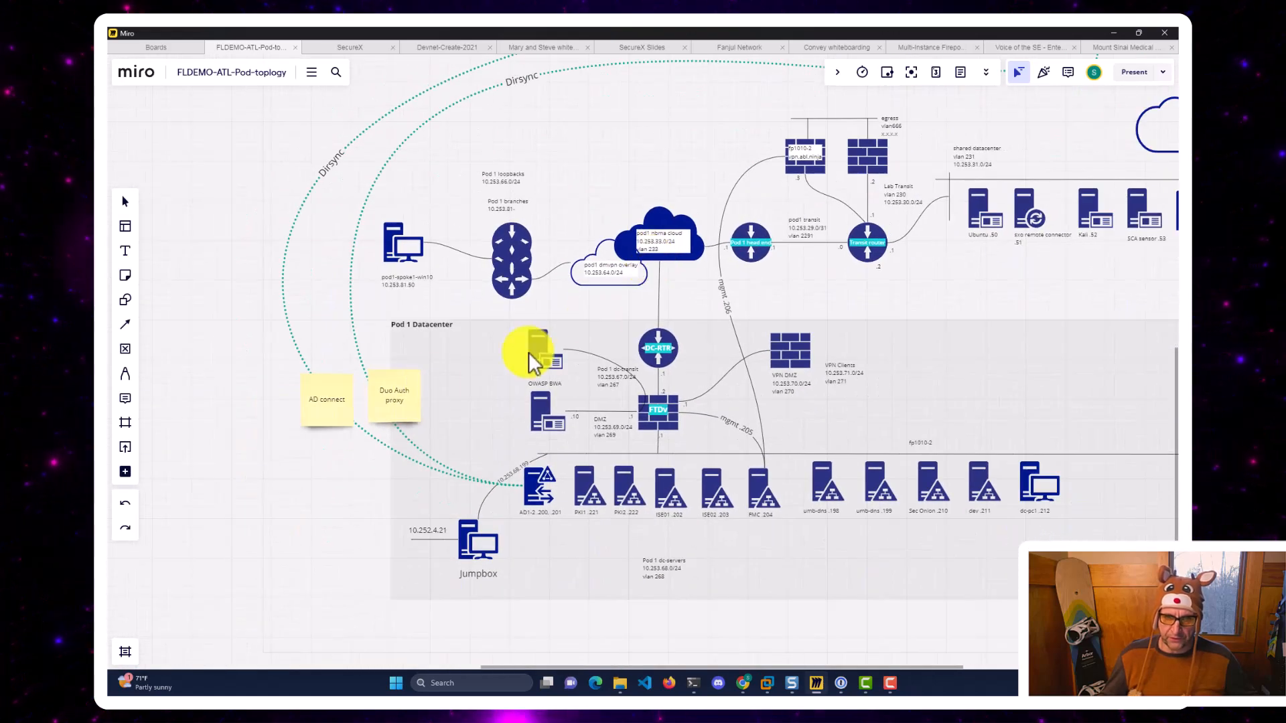
left_click_drag(270, 412, 207, 497)
left_click(261, 498)
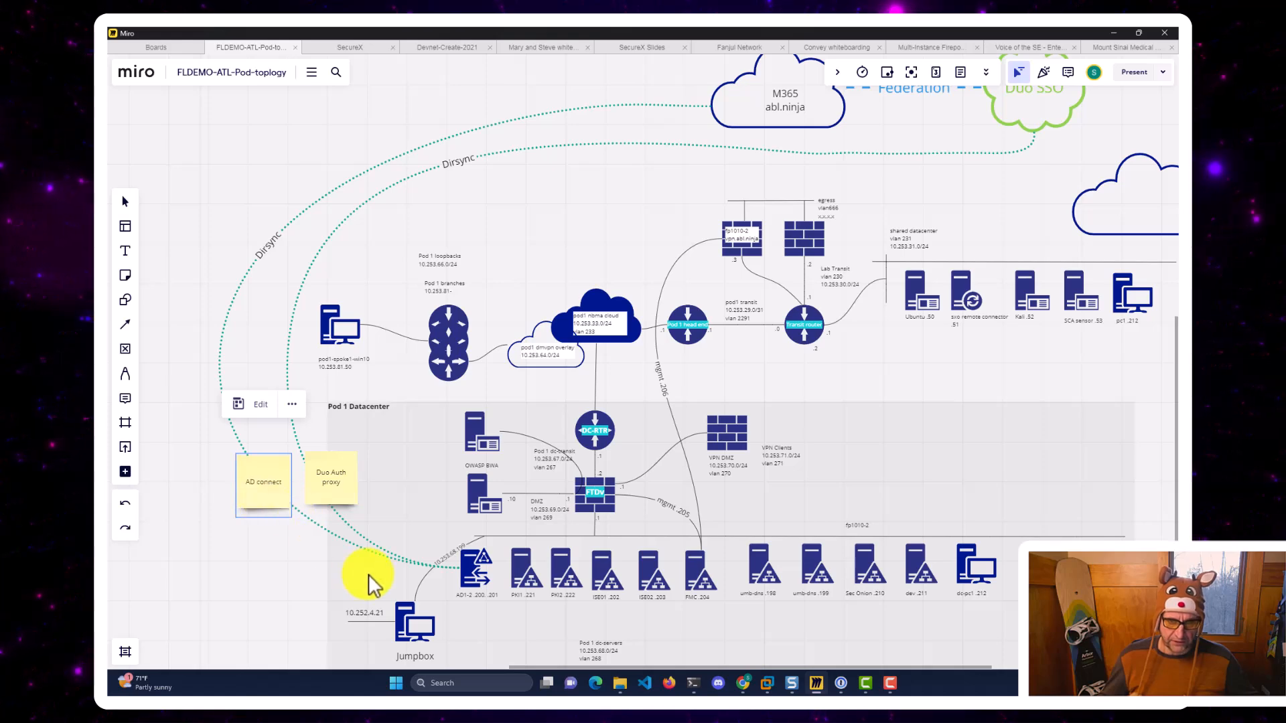
left_click_drag(666, 231, 632, 296)
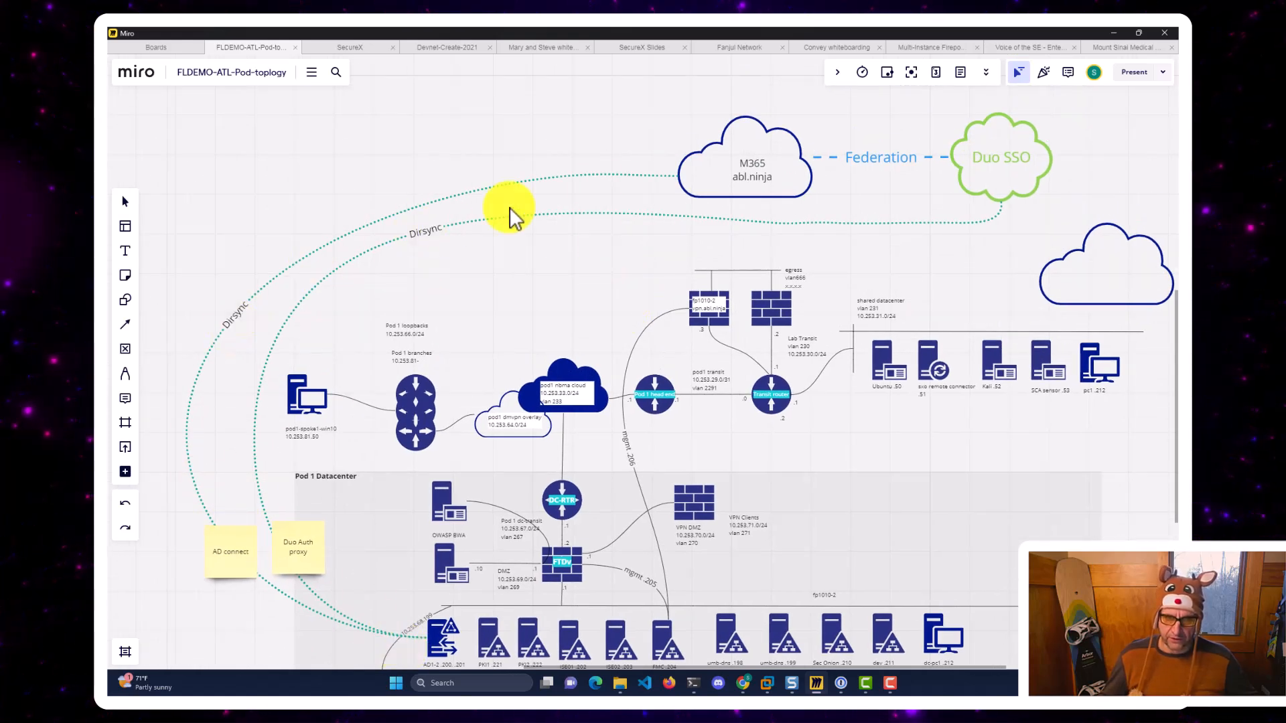
left_click(734, 191)
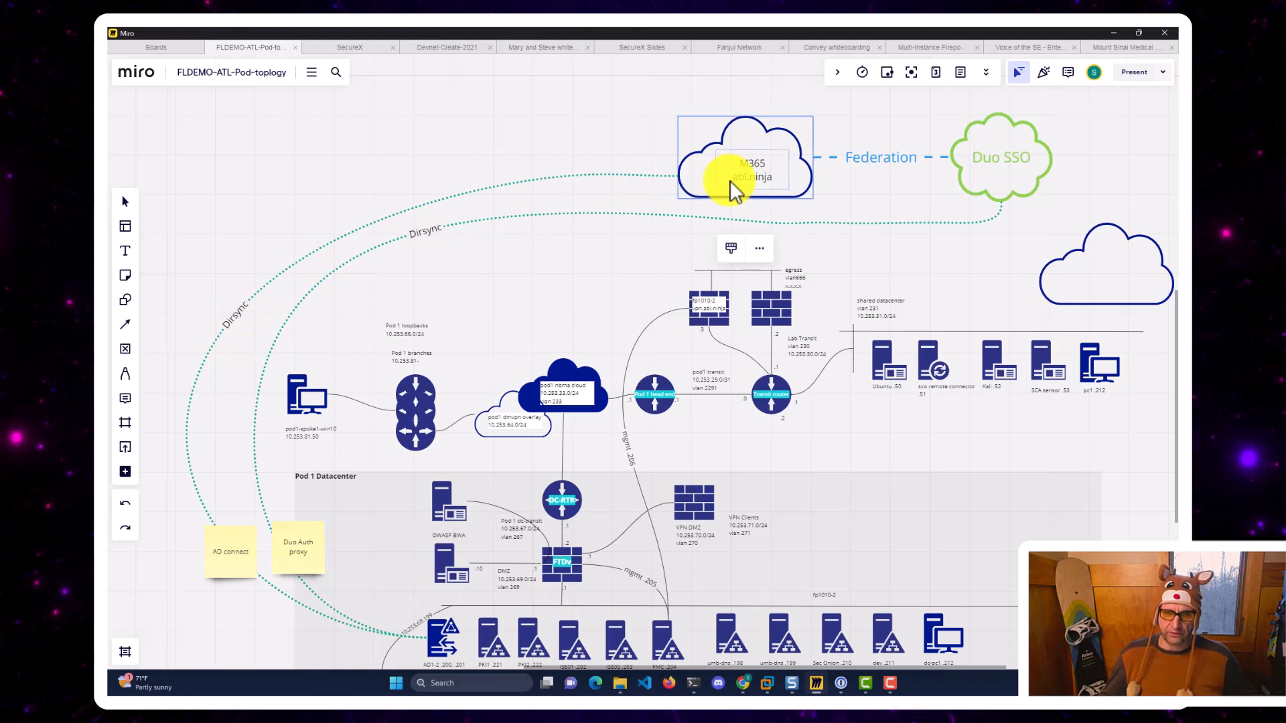
left_click(1008, 166)
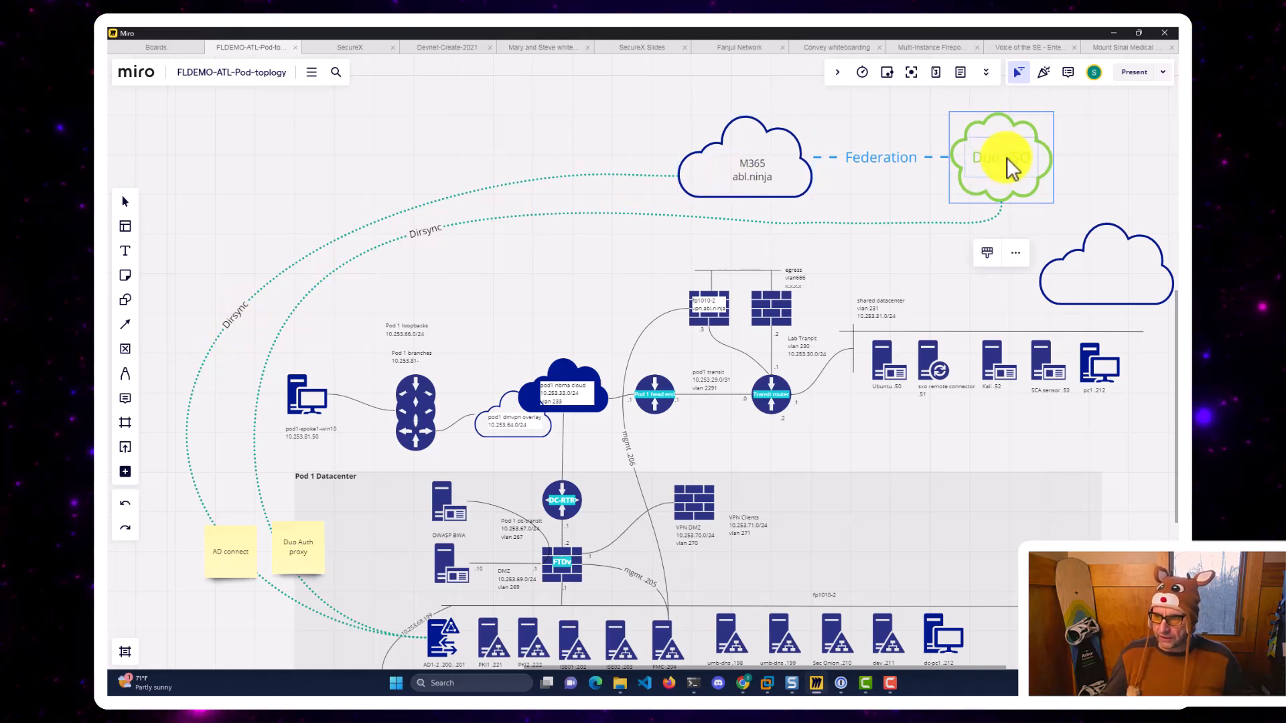
left_click(716, 160)
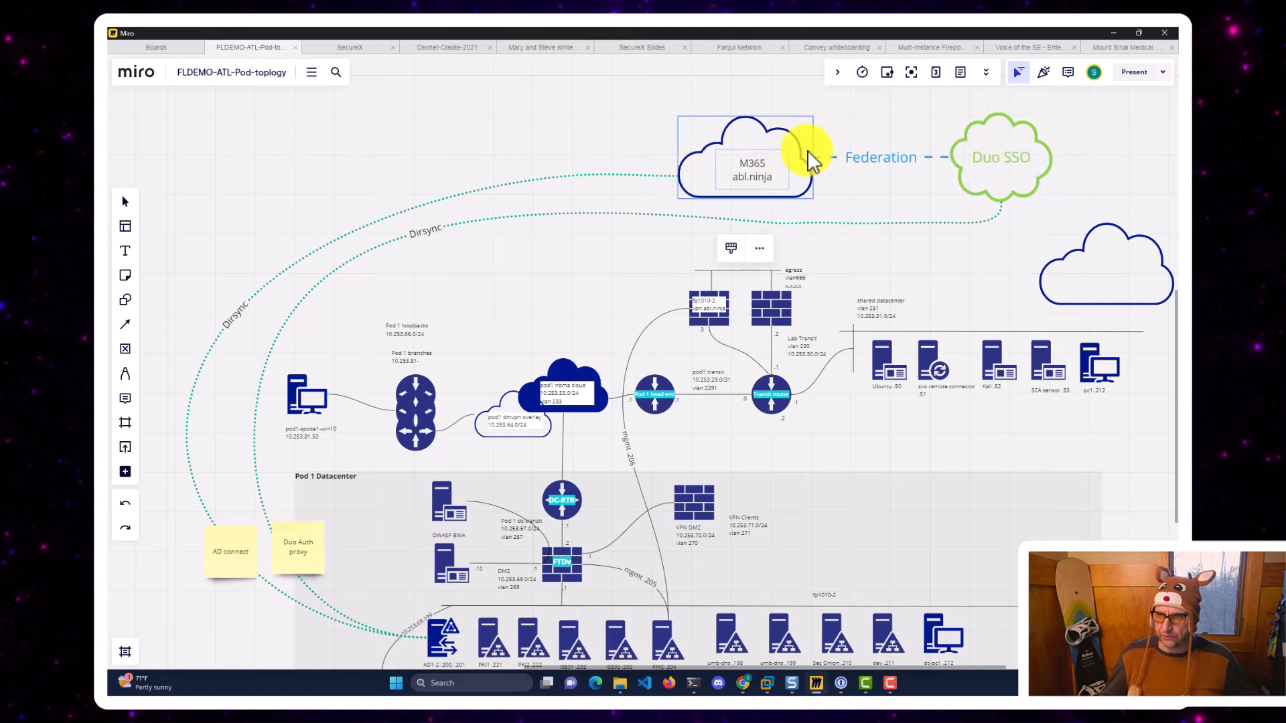
left_click(878, 165)
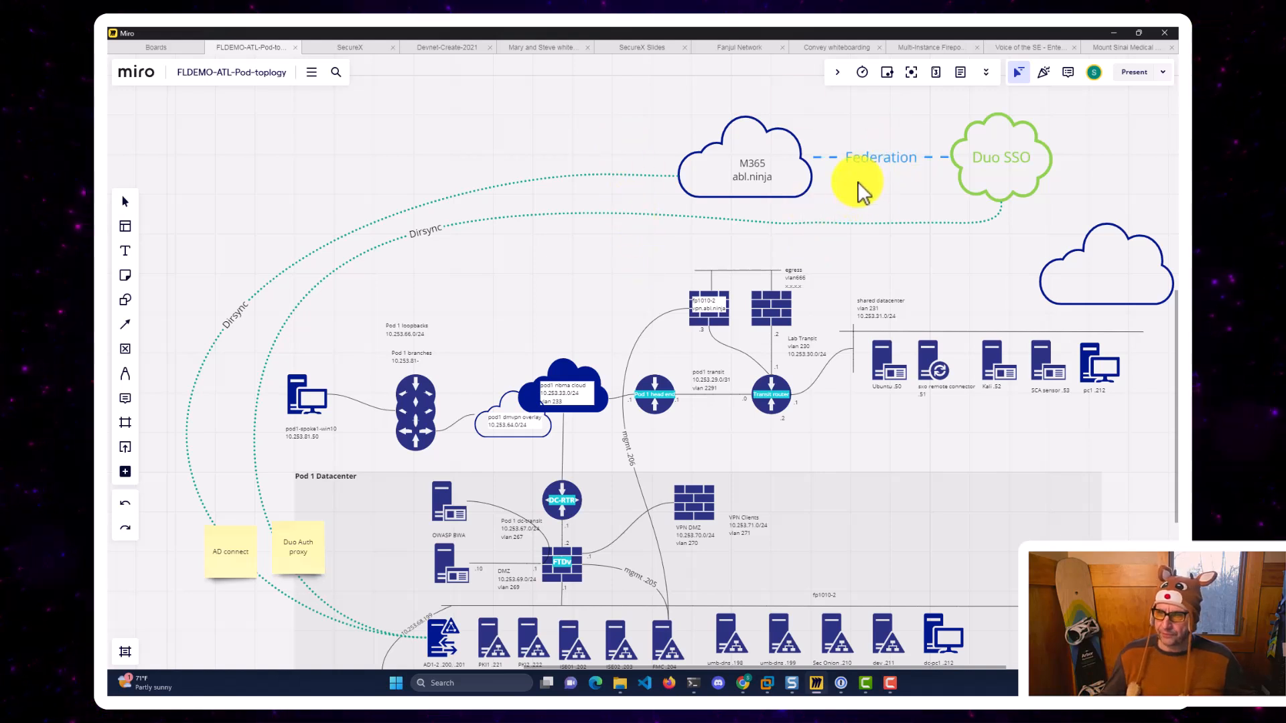
Browse the Developer Program page's E5 instant sandbox section, then return to Microsoft 365 home.
left_click(743, 683)
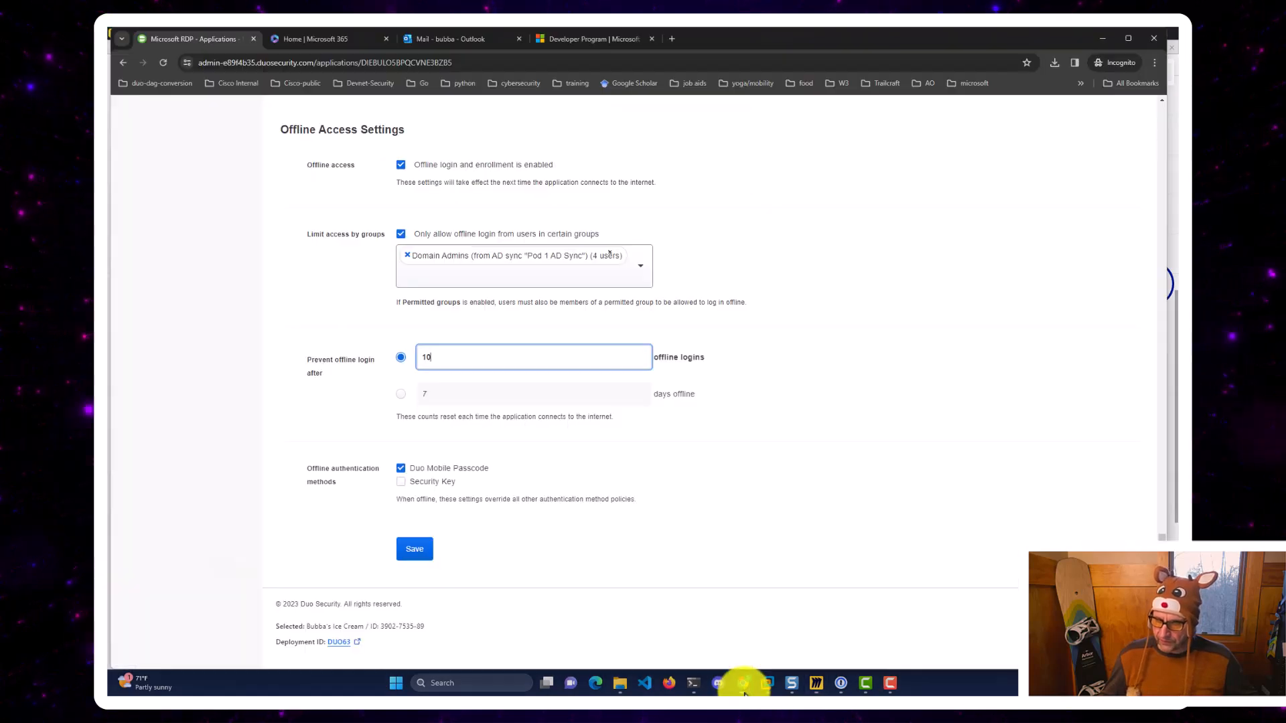
left_click(580, 39)
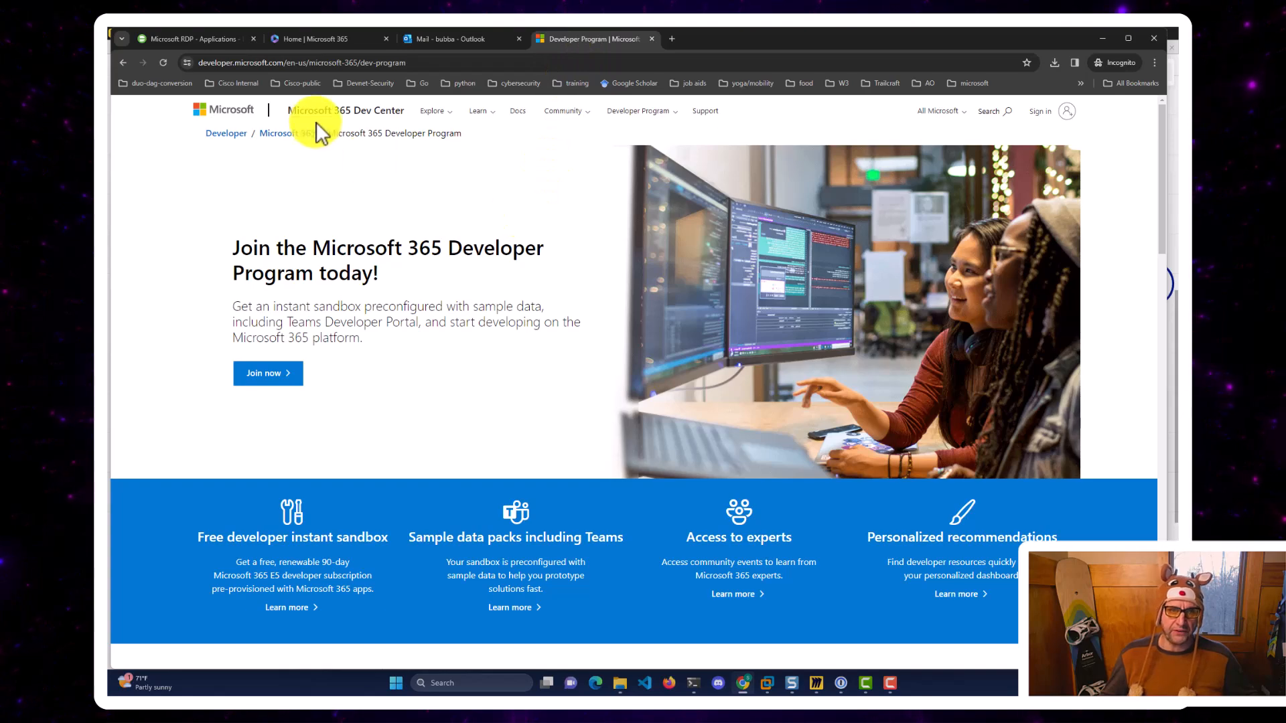
left_click(268, 63)
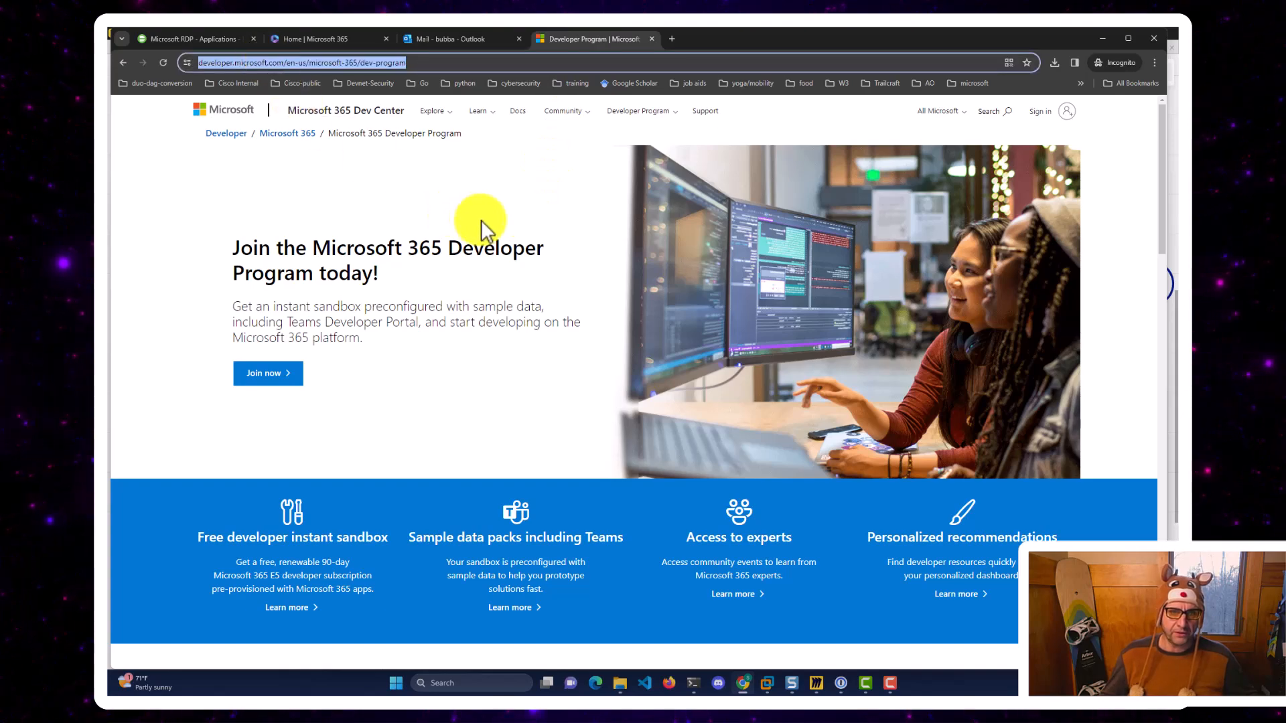
scroll(517, 231, "down", 6)
scroll(518, 231, "down", 2)
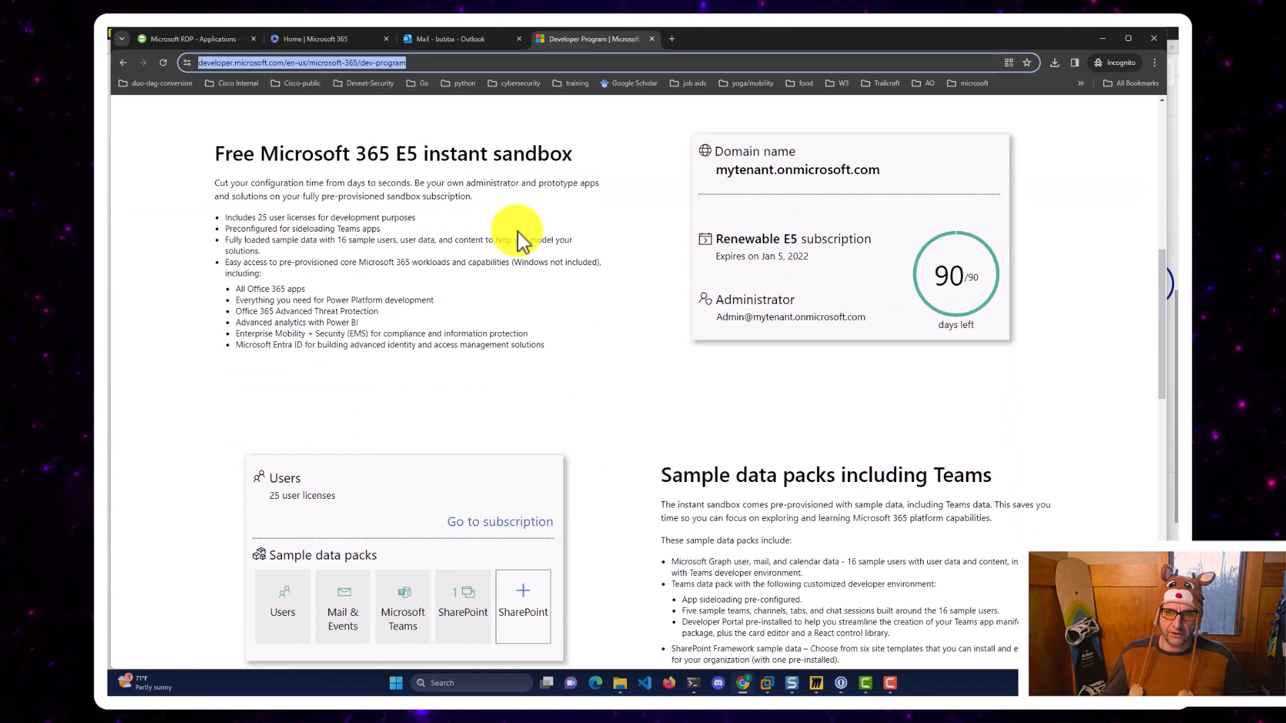
scroll(625, 313, "down", 2)
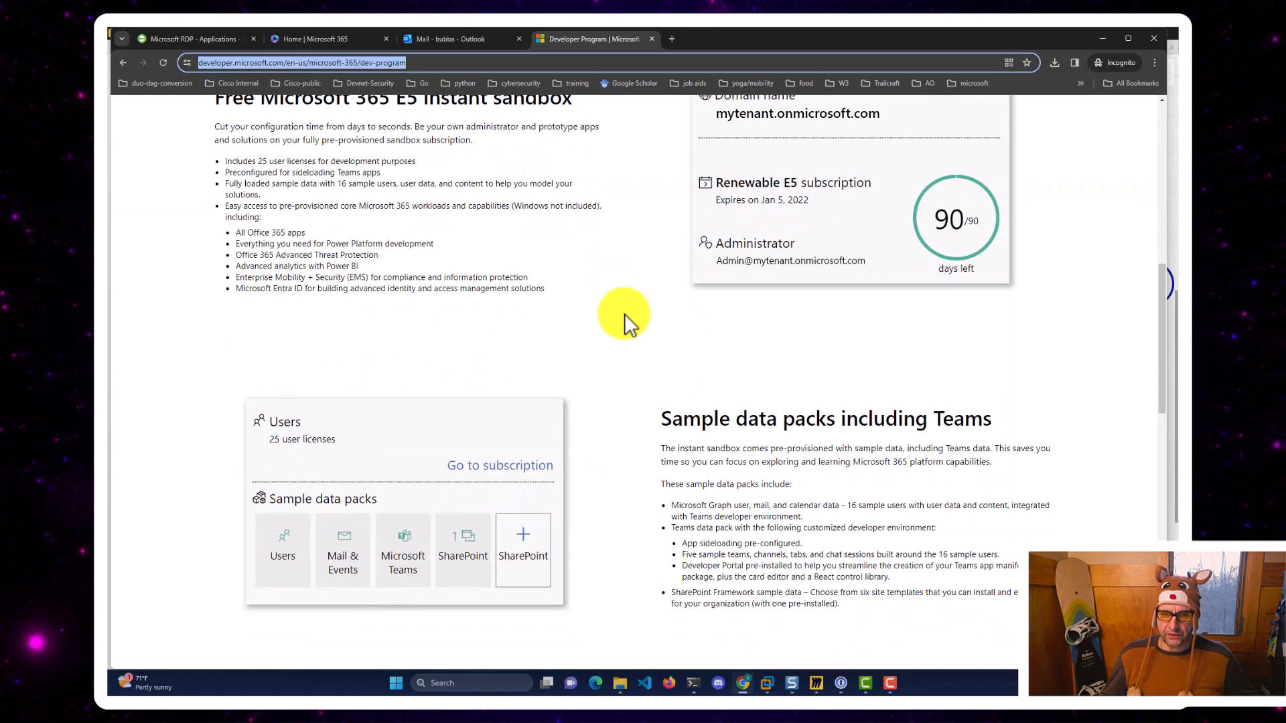
scroll(624, 314, "up", 2)
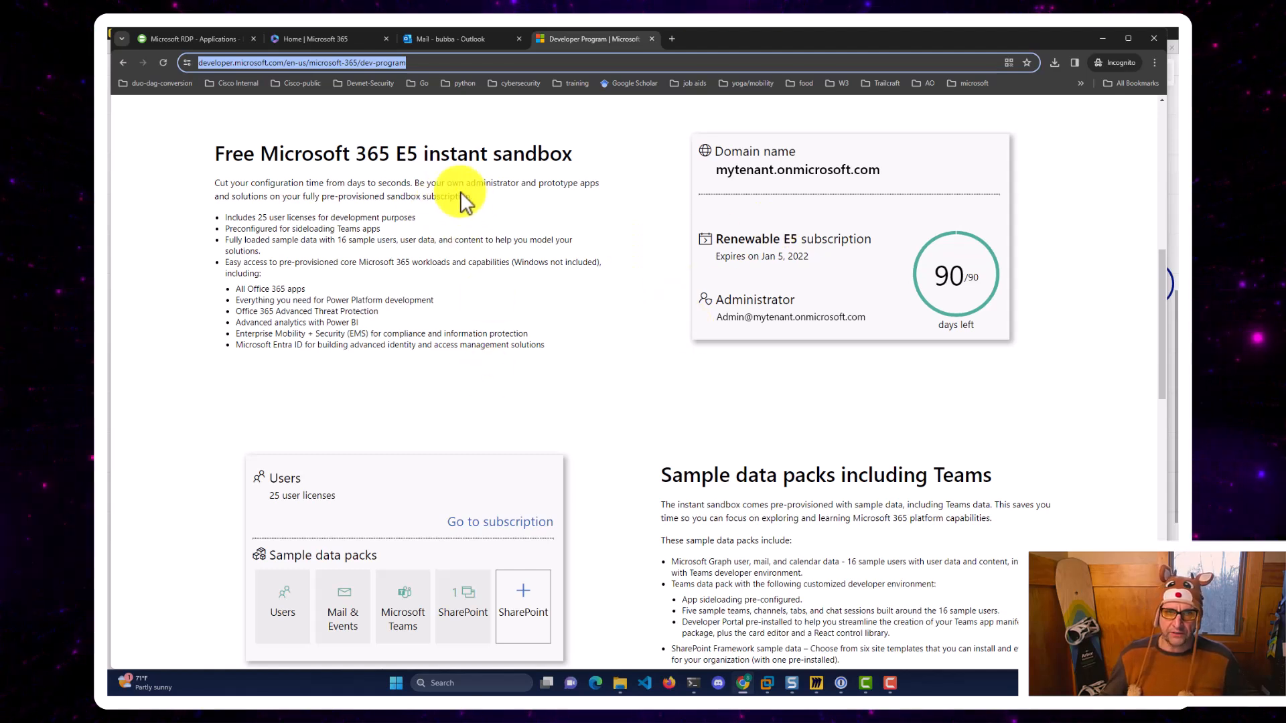
left_click(331, 42)
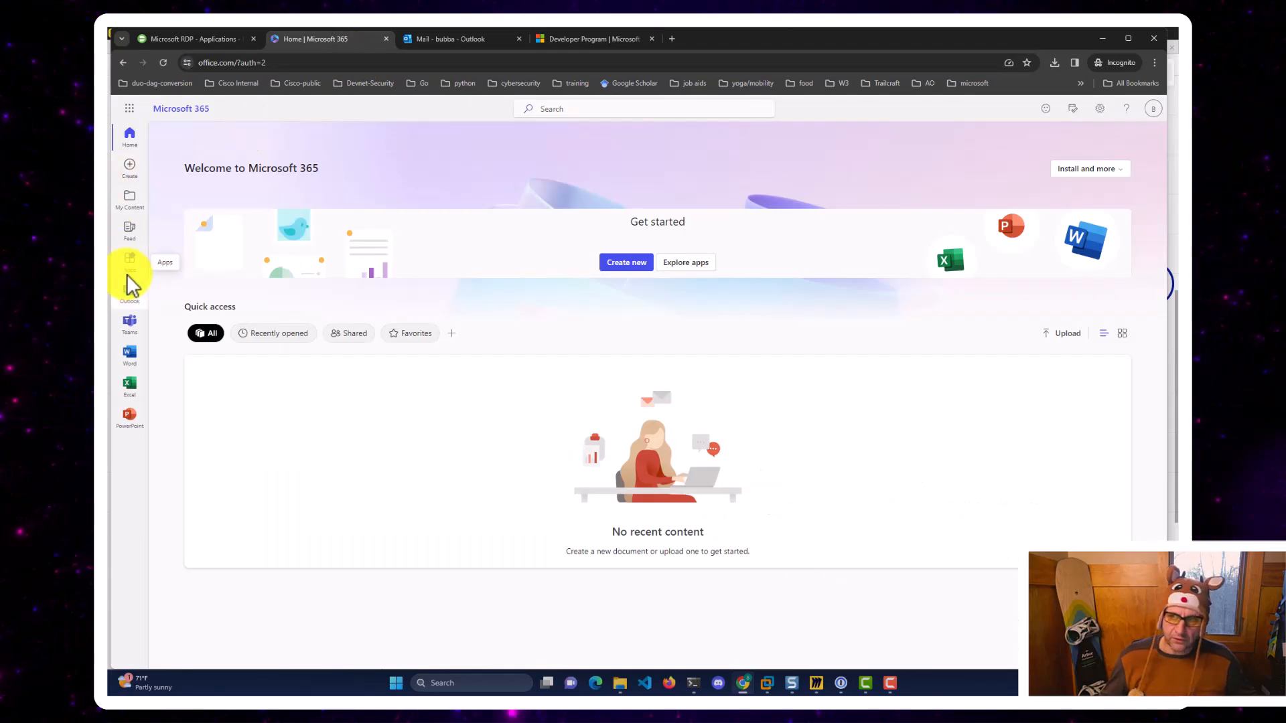
left_click(1155, 108)
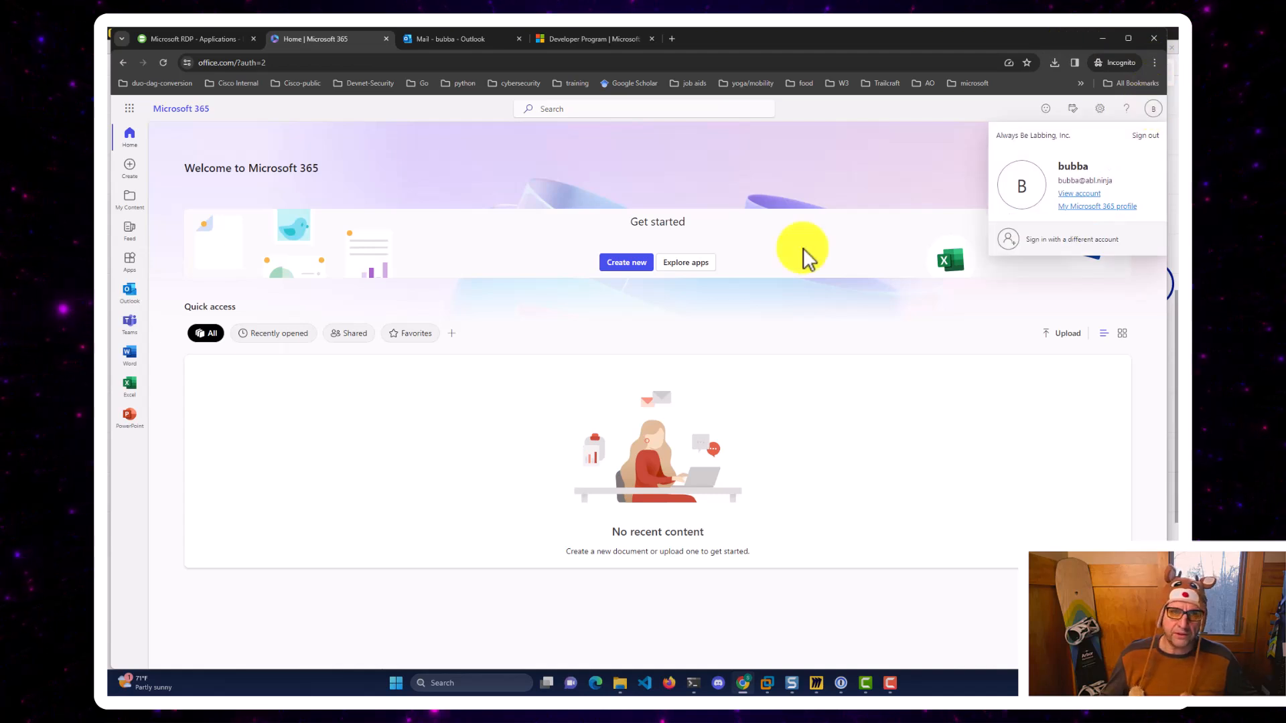
left_click(704, 188)
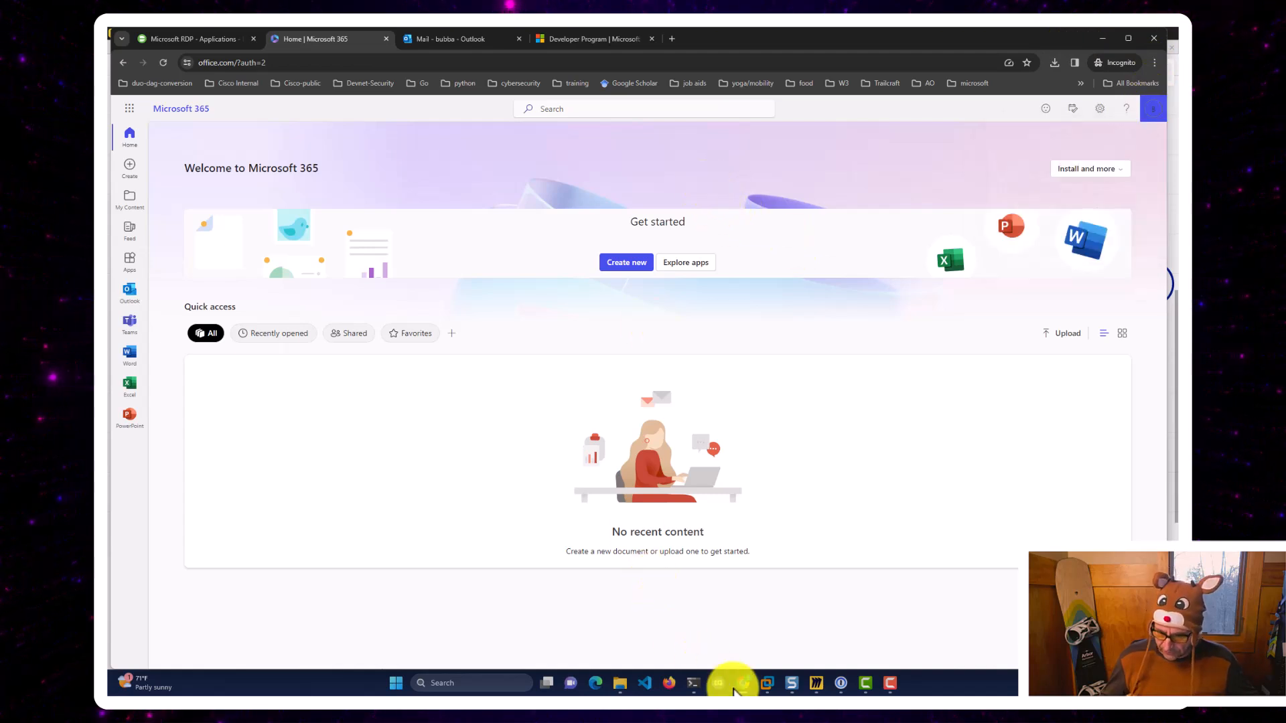
mouse_move(733, 689)
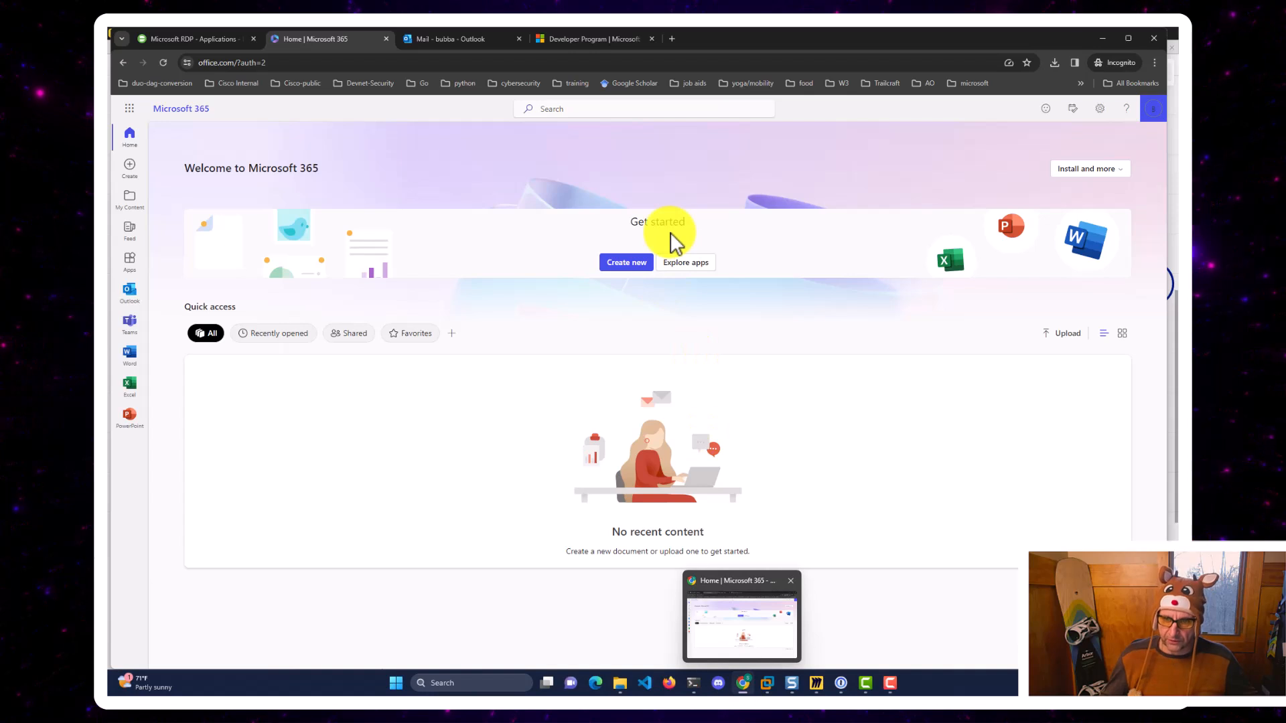
left_click(768, 685)
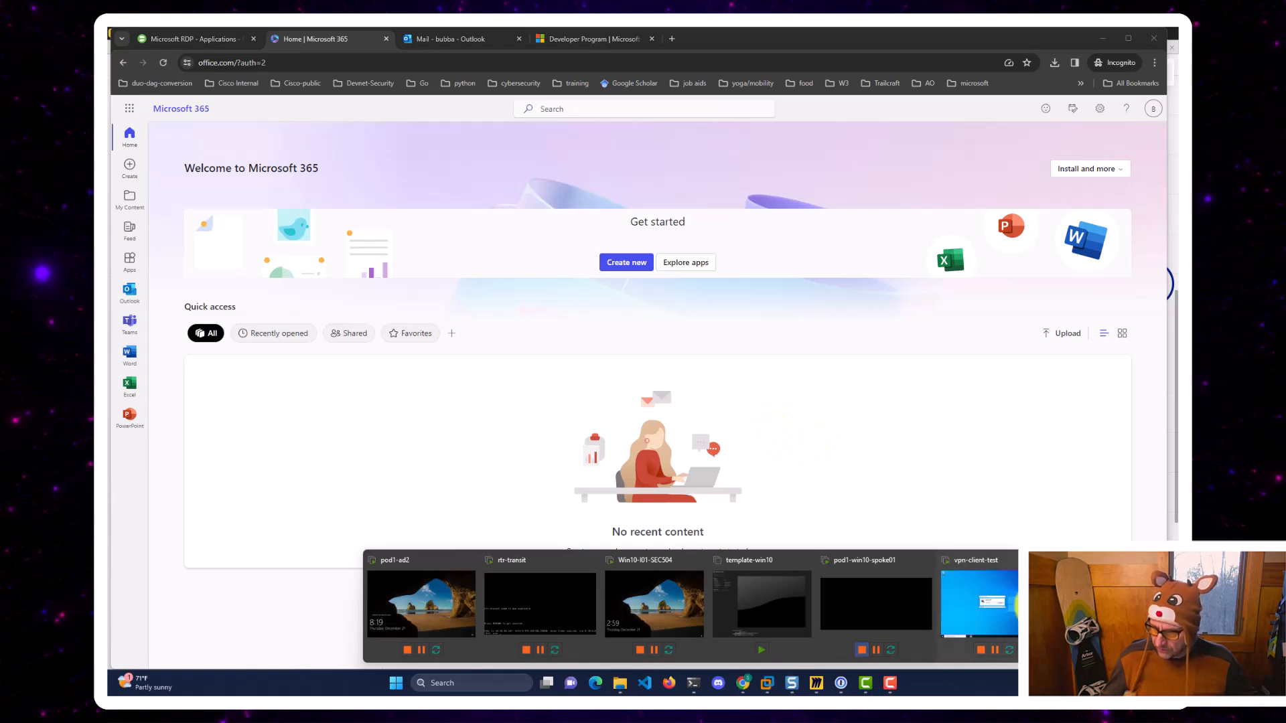
Copy the Microsoft E5 Sandbox password from 1Password on the jumpbox's Microsoft 365 Dev Center page.
left_click(767, 685)
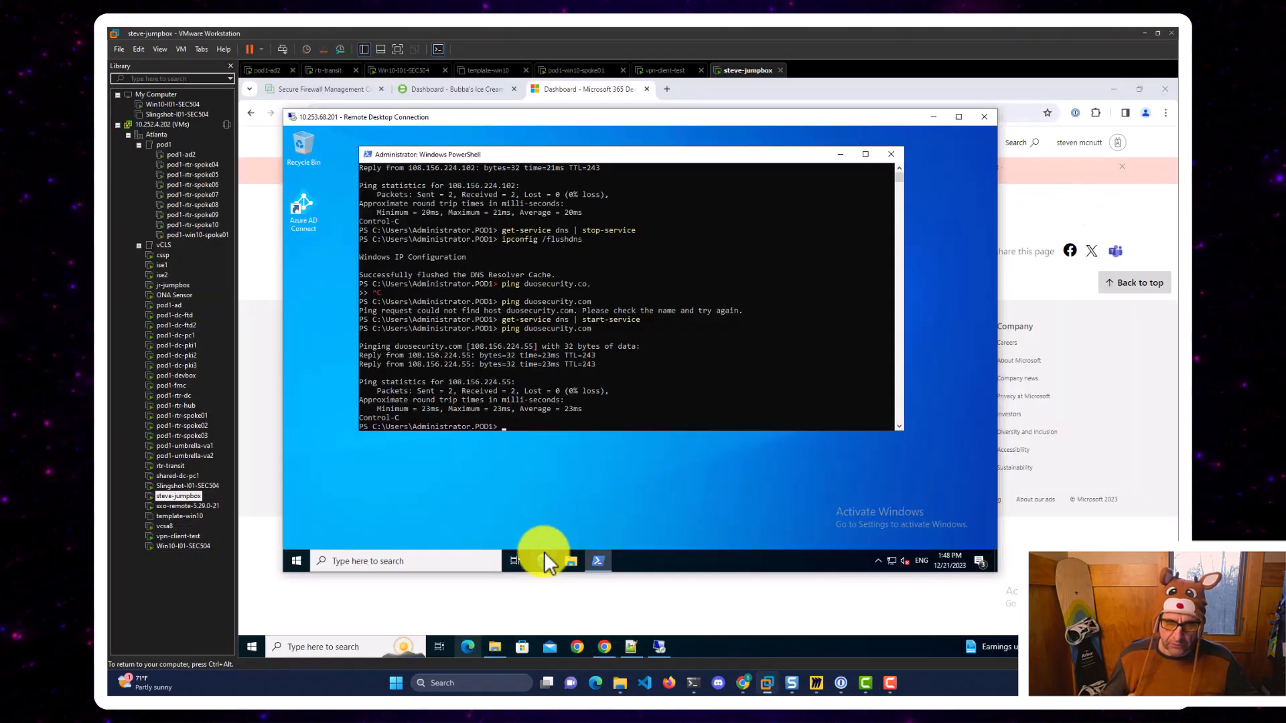
left_click(613, 647)
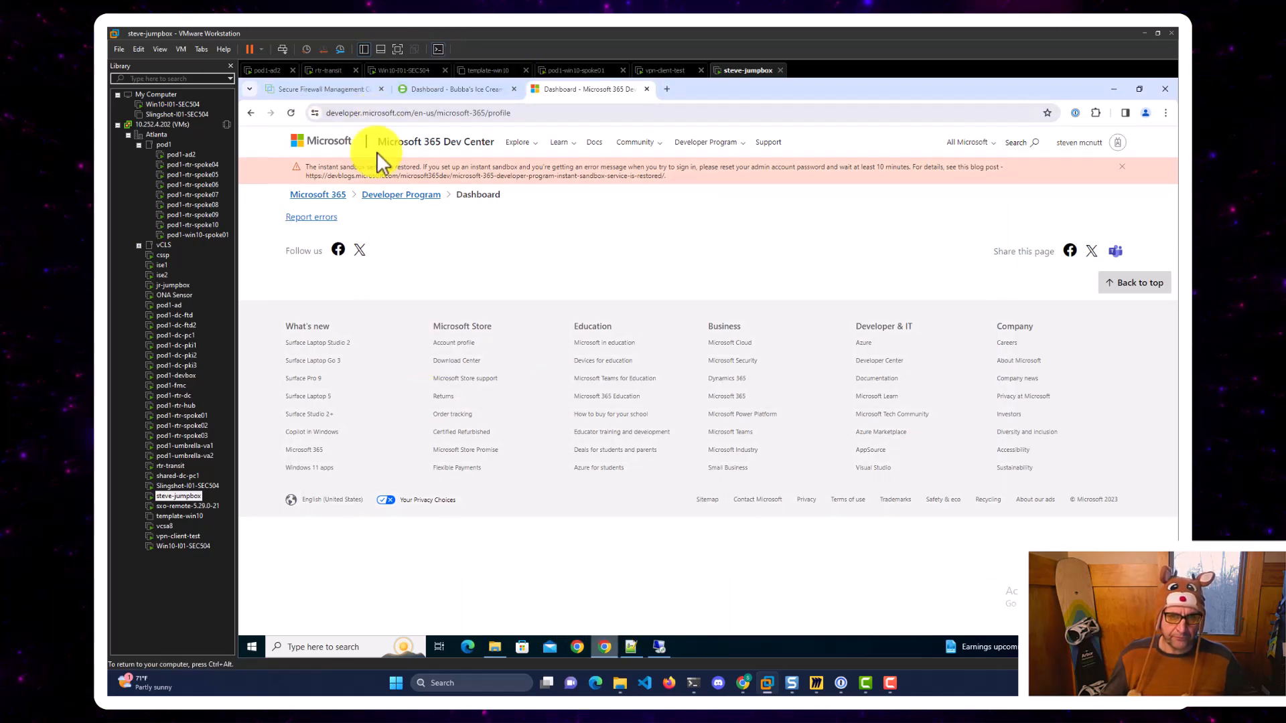
left_click(1076, 114)
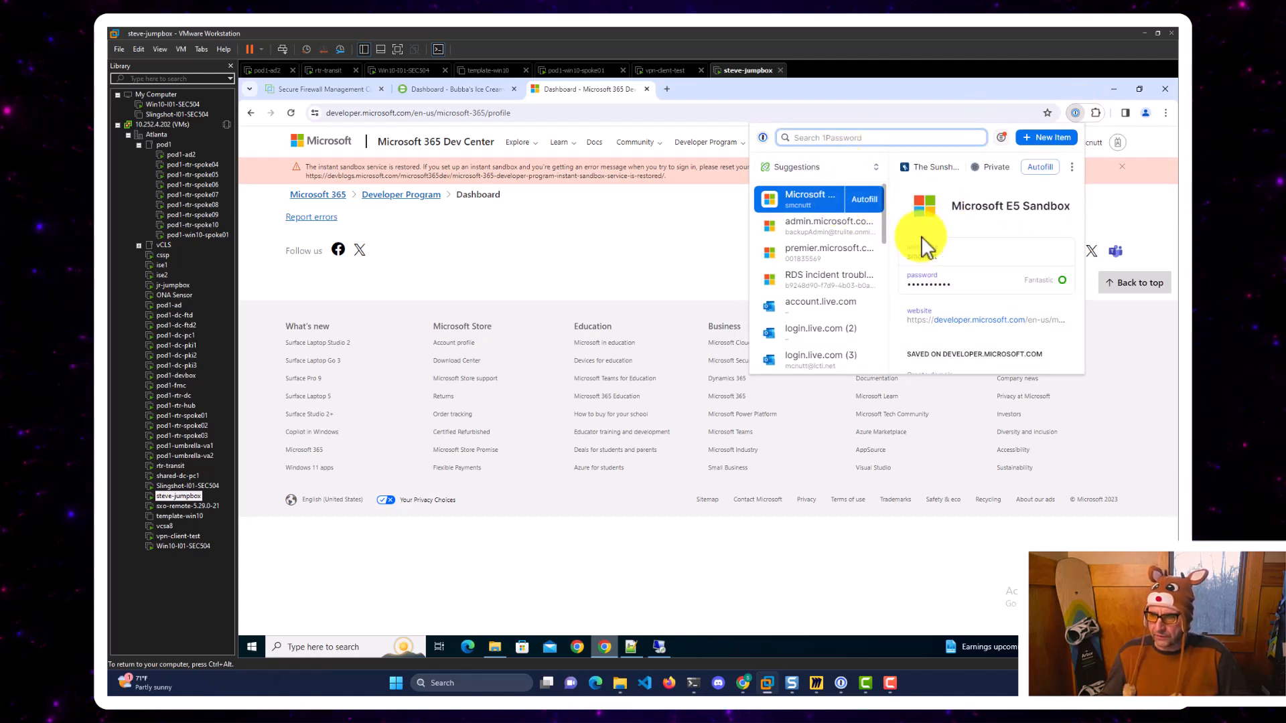
left_click(1010, 288)
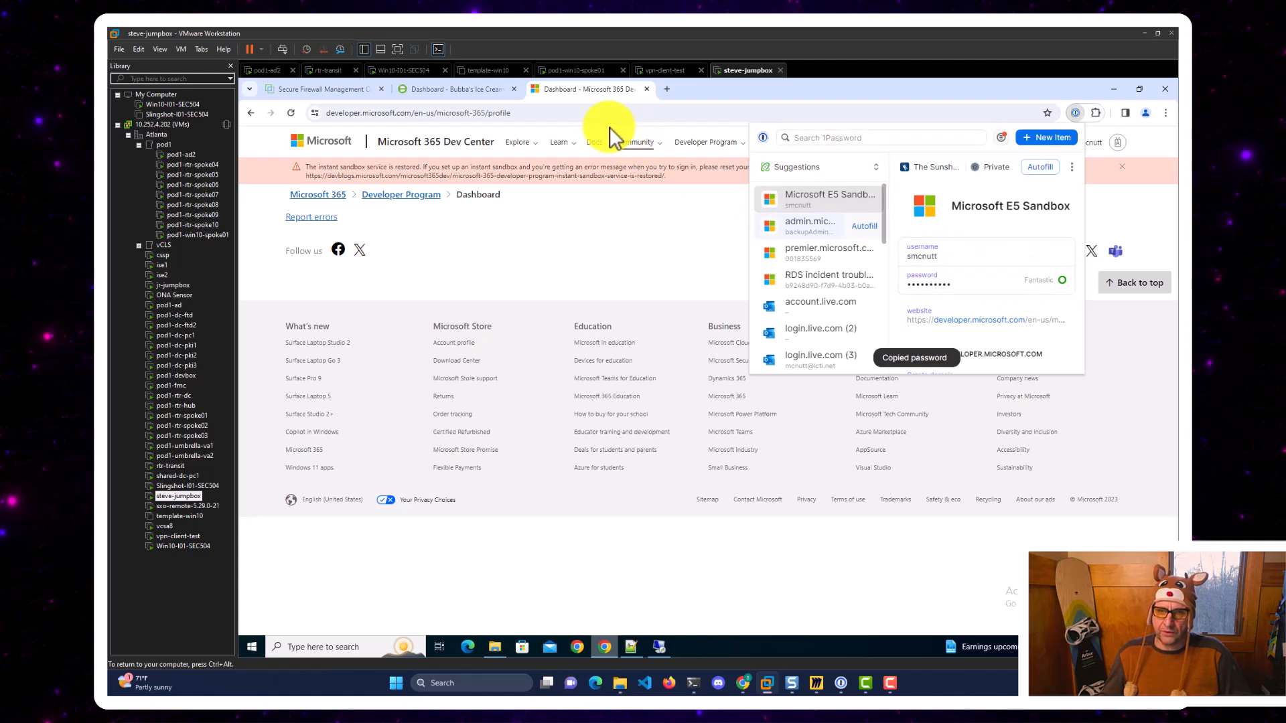
left_click(593, 111)
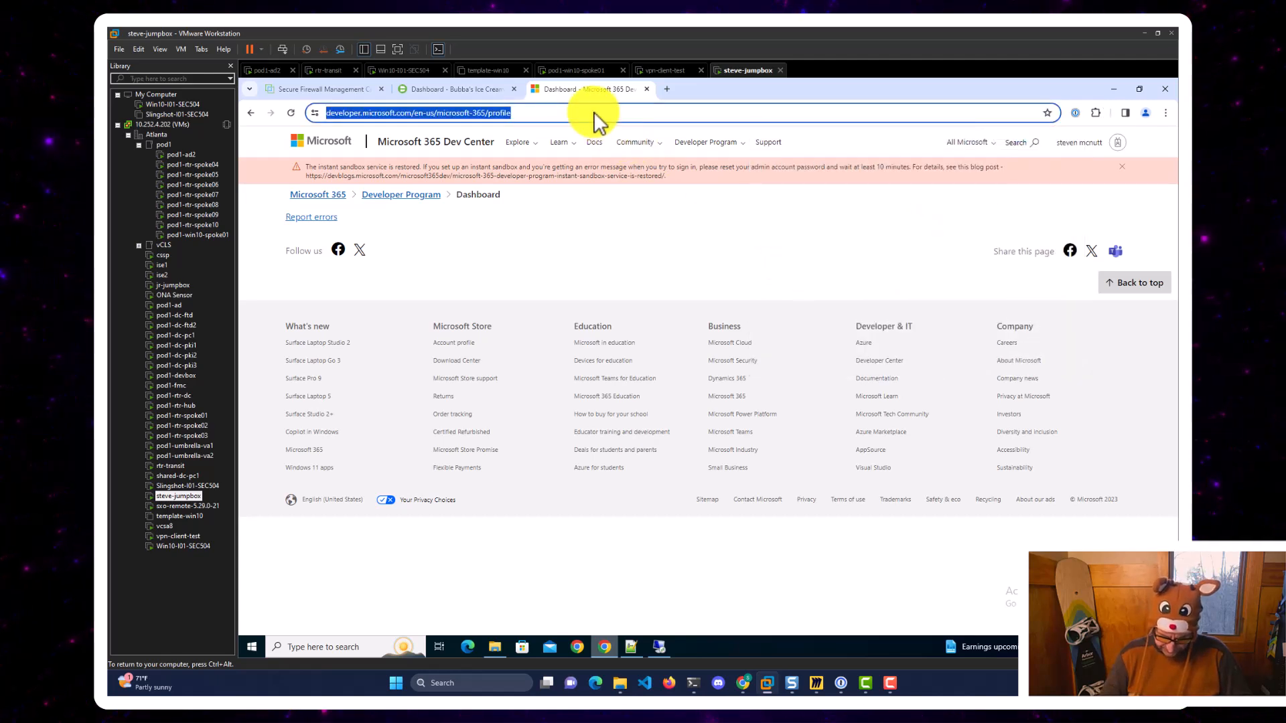
Load office.com in the jumpbox browser and go to the Microsoft 365 admin center.
type("office.com")
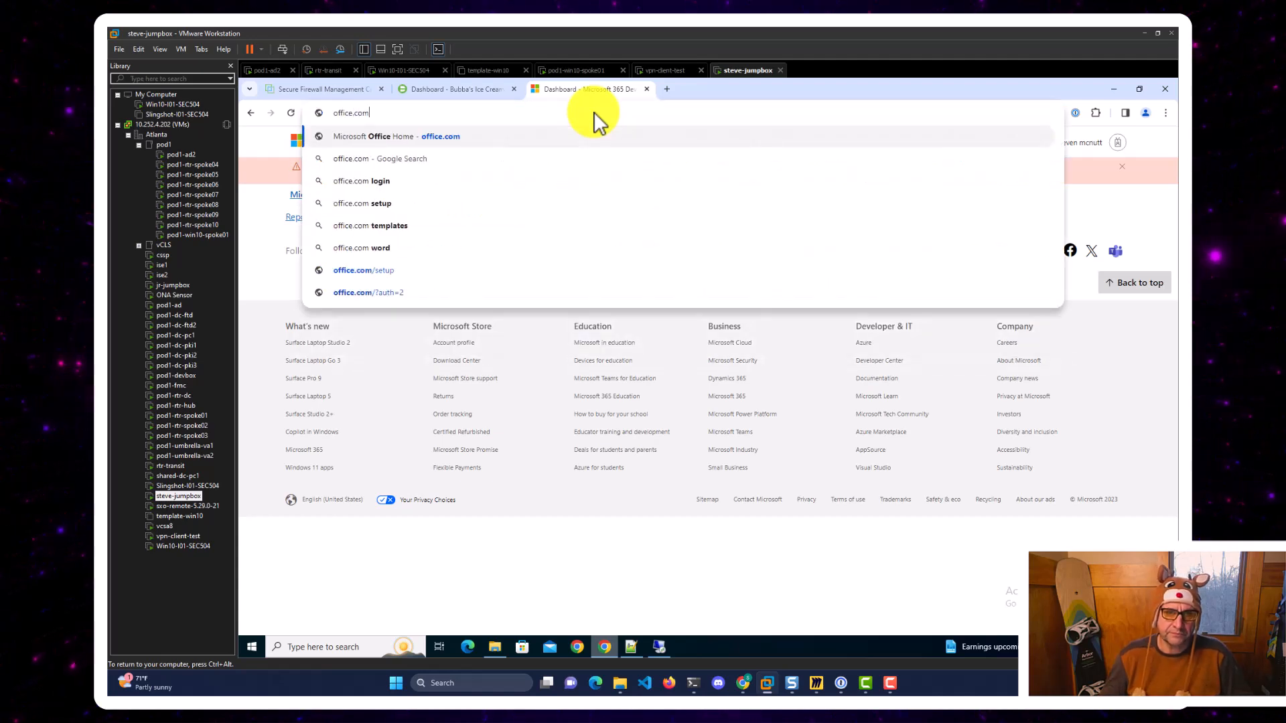
key("Return")
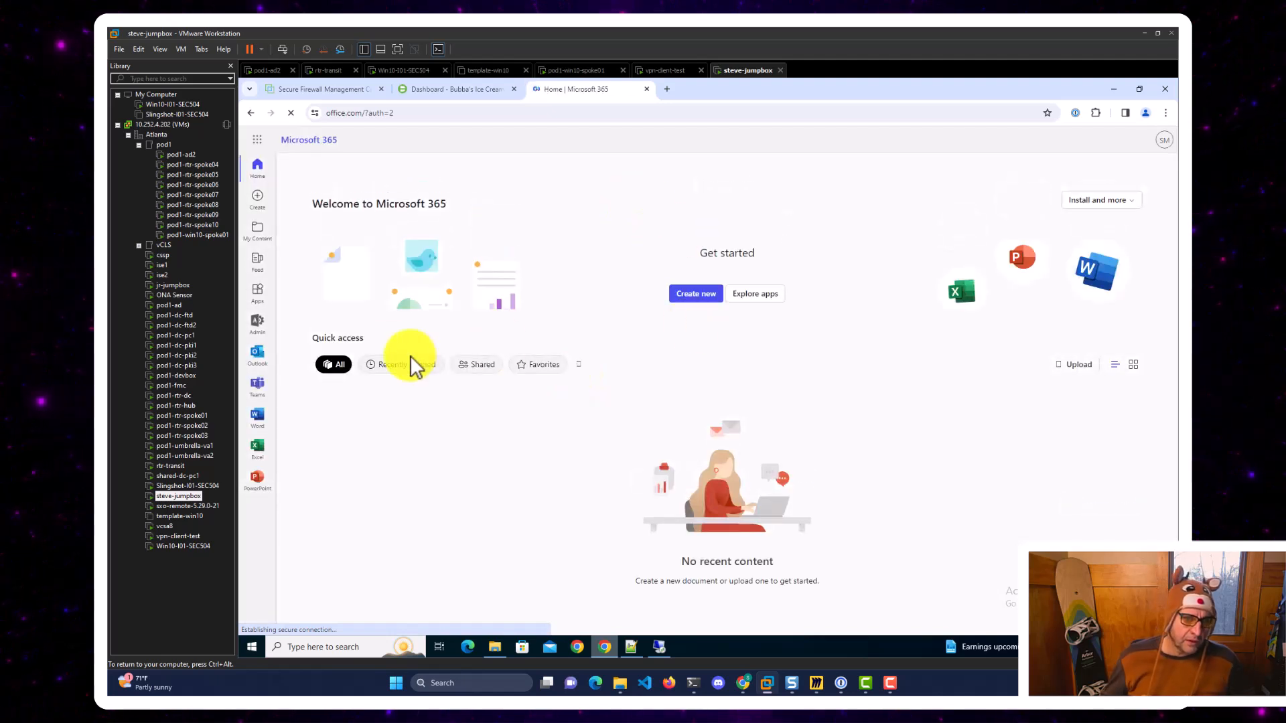
left_click(259, 321)
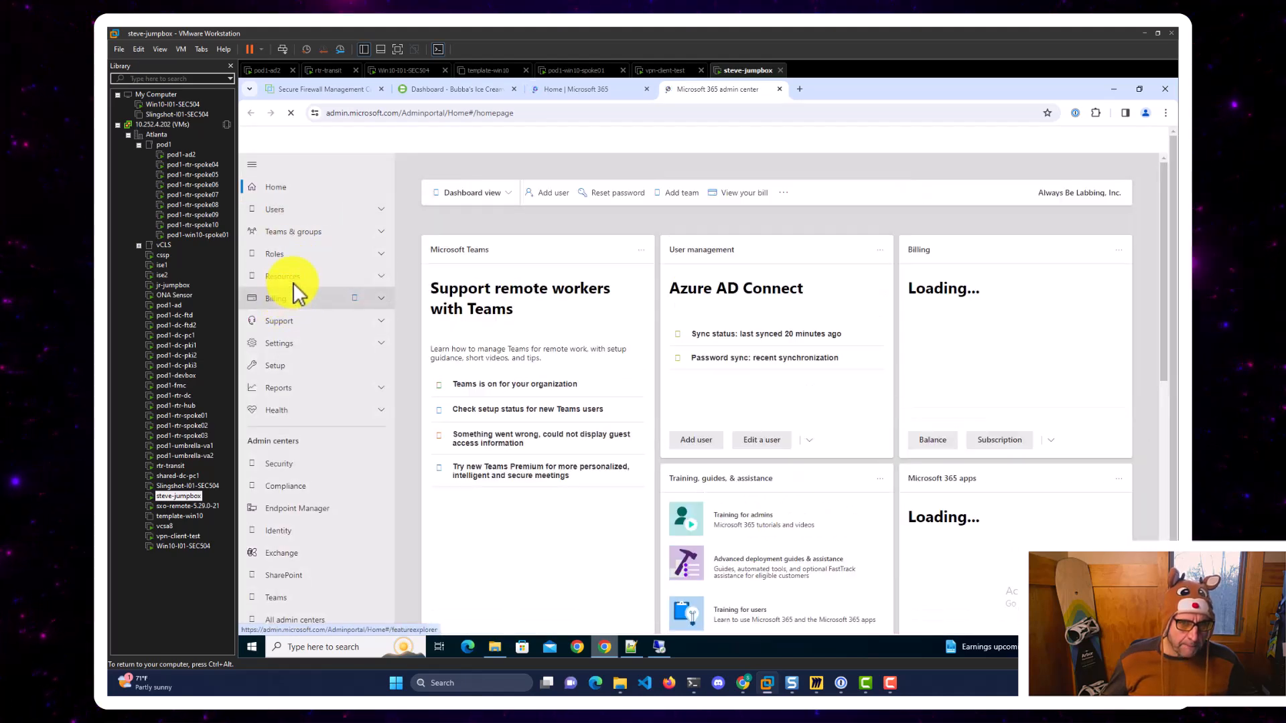
Confirm abl.ninja is Federated with all DNS records OK, then return to the Duo dashboard.
left_click(379, 346)
left_click(270, 365)
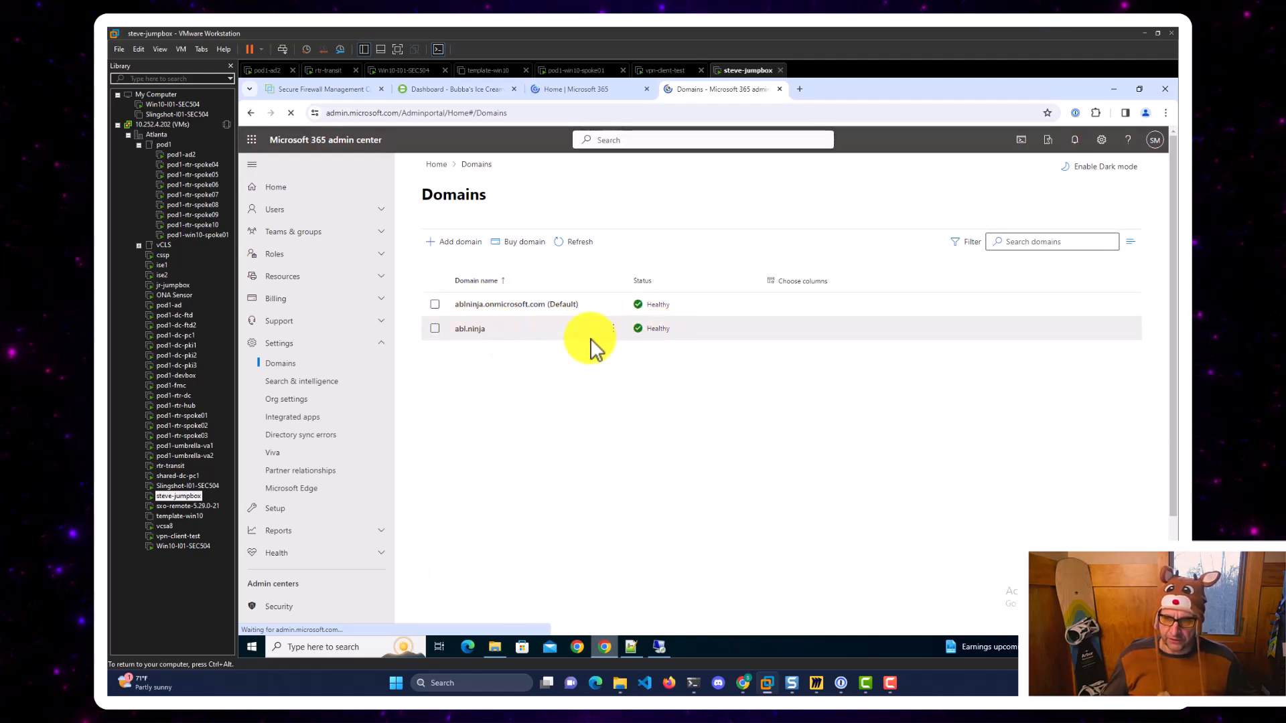
left_click(469, 328)
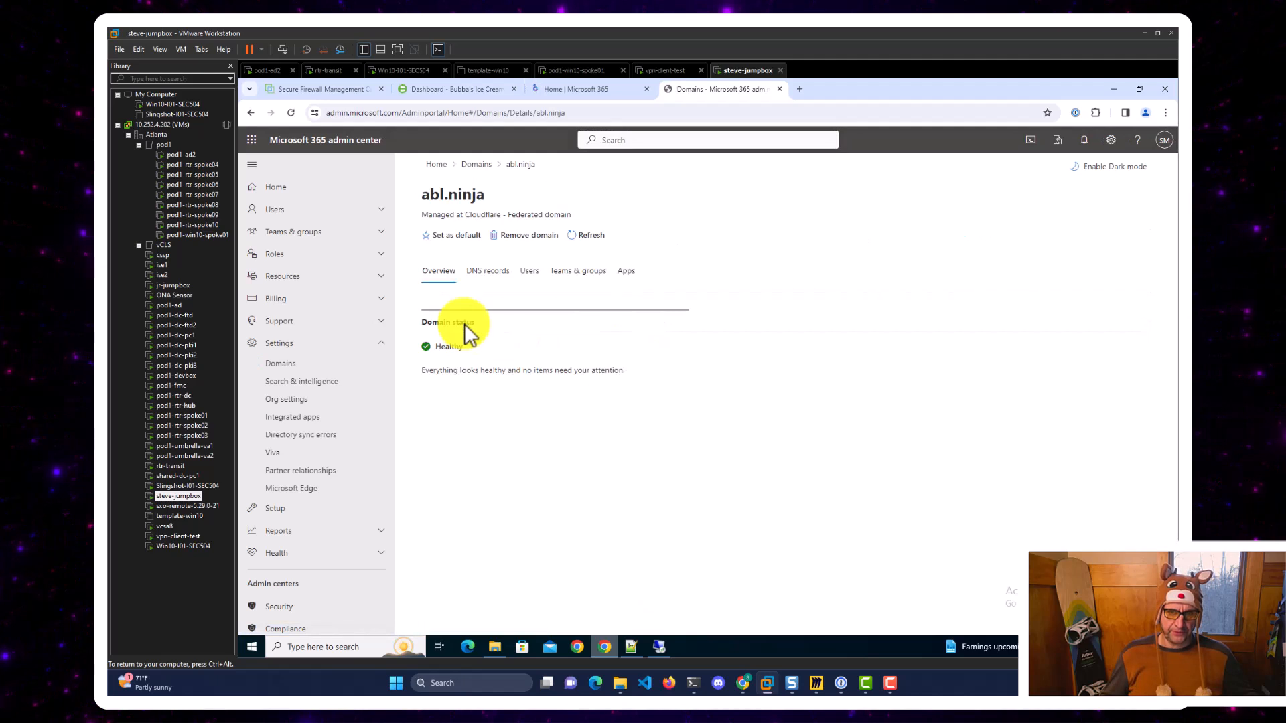
left_click_drag(419, 215, 569, 215)
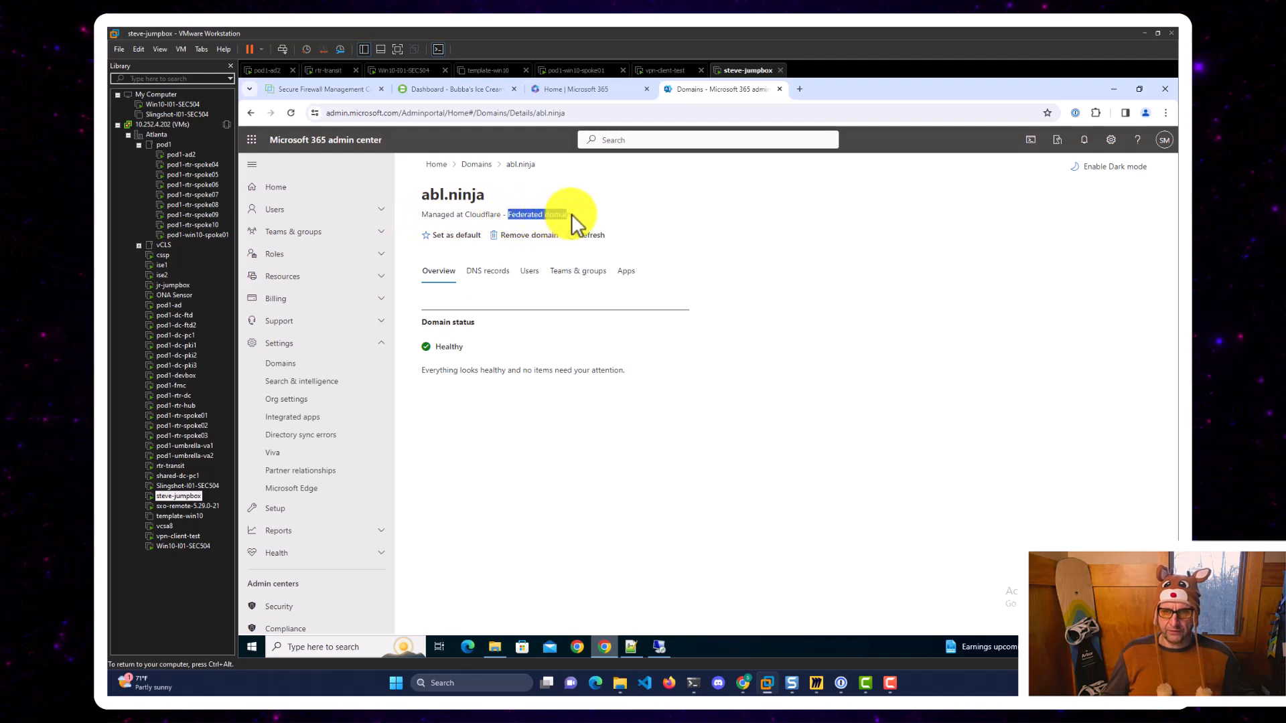
left_click(468, 268)
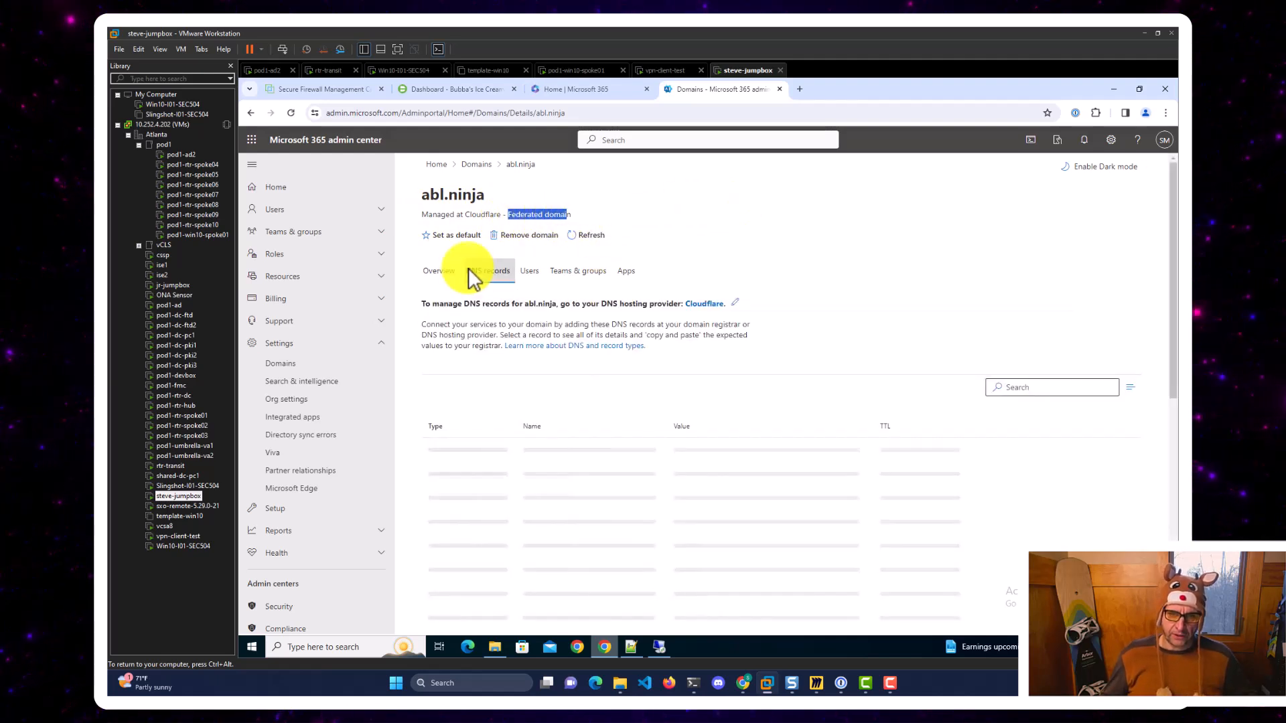
scroll(843, 284, "down", 3)
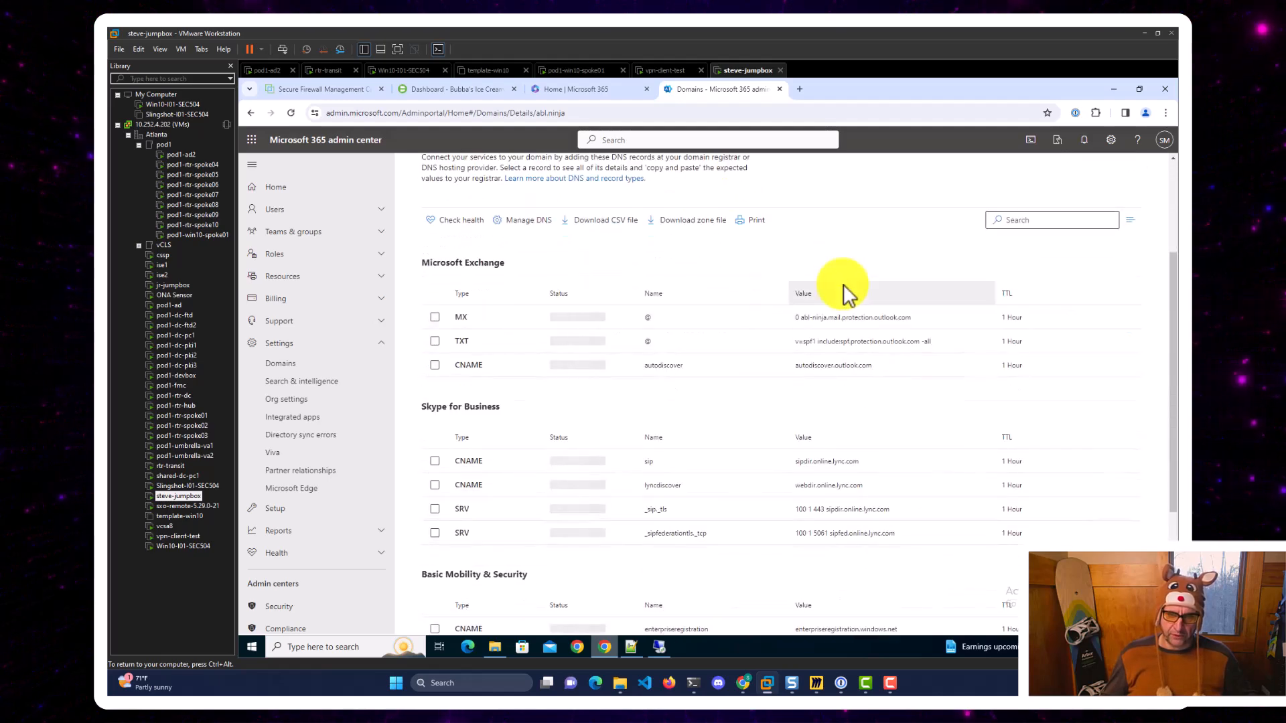
scroll(843, 284, "down", 1)
scroll(843, 284, "up", 4)
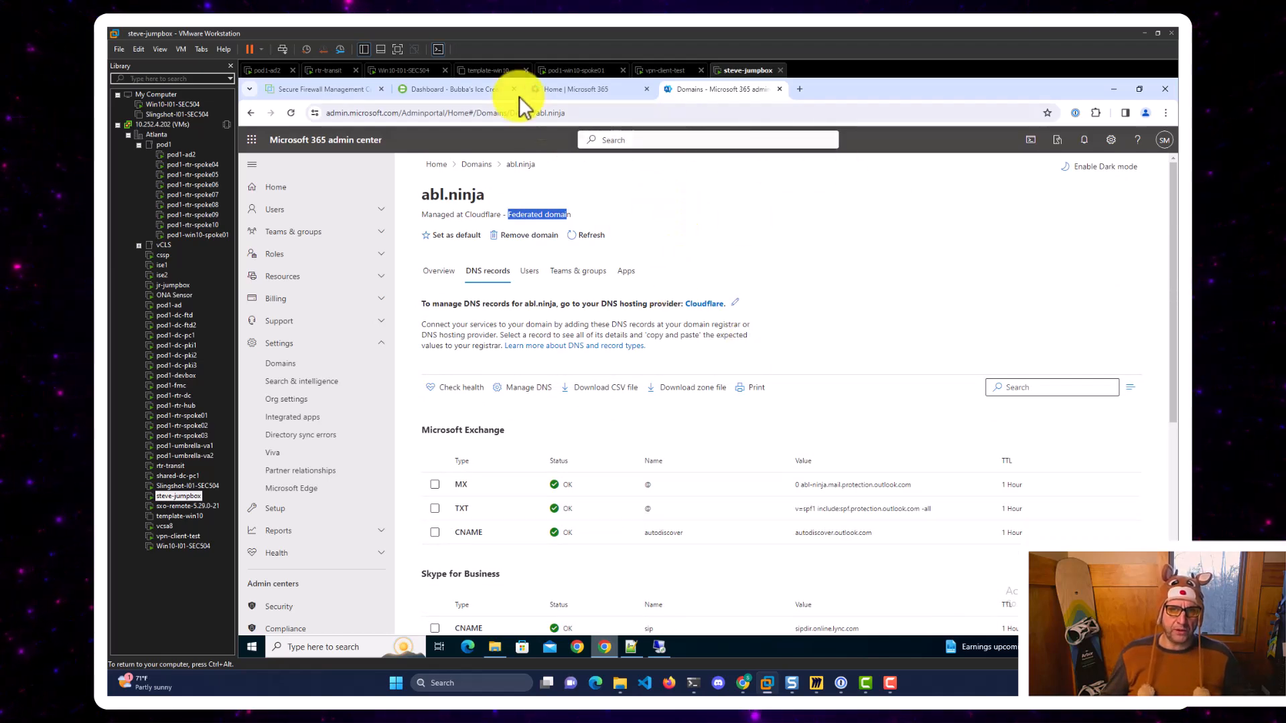
left_click(478, 91)
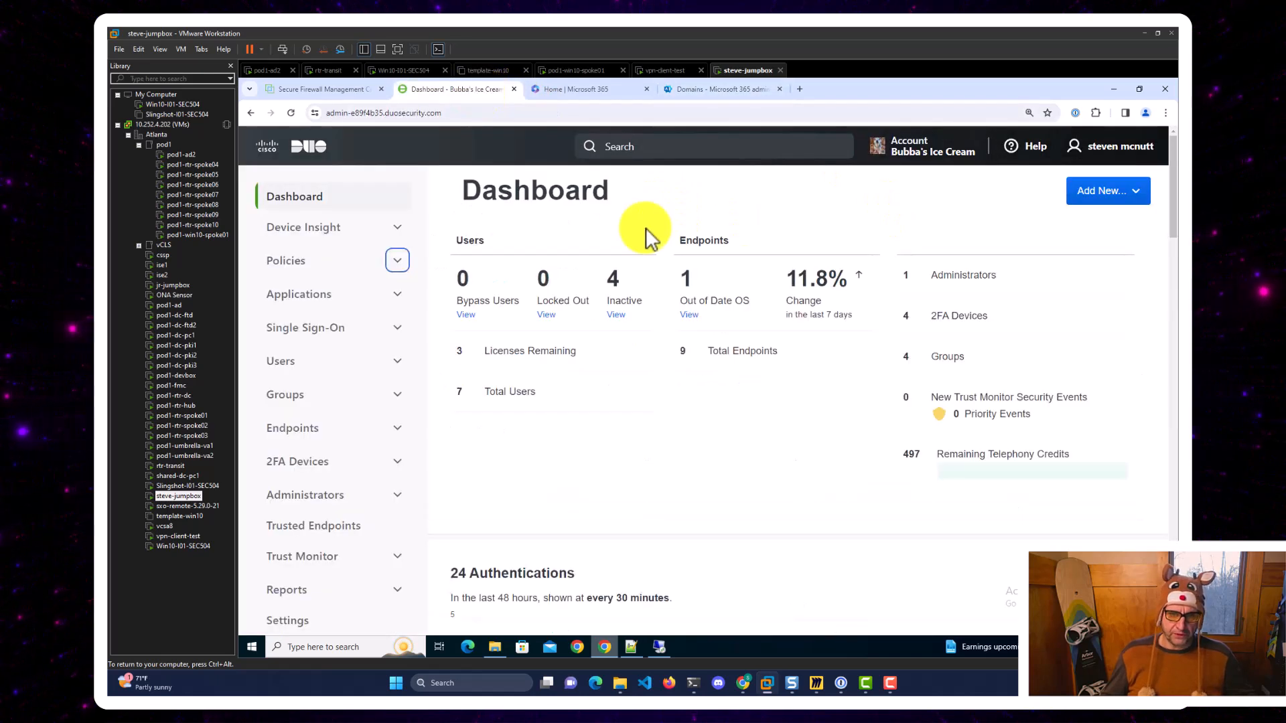
Open the m365 abl.ninja sso application from Duo's Applications list.
left_click(321, 296)
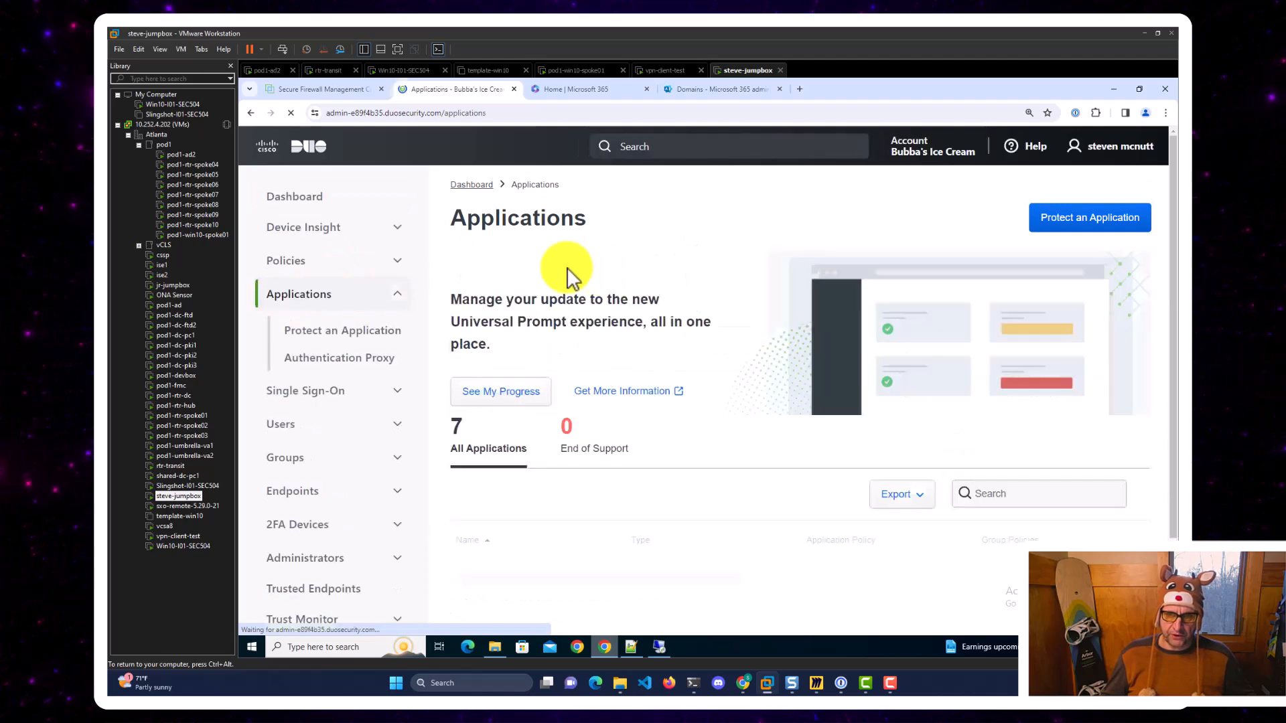
scroll(566, 274, "down", 6)
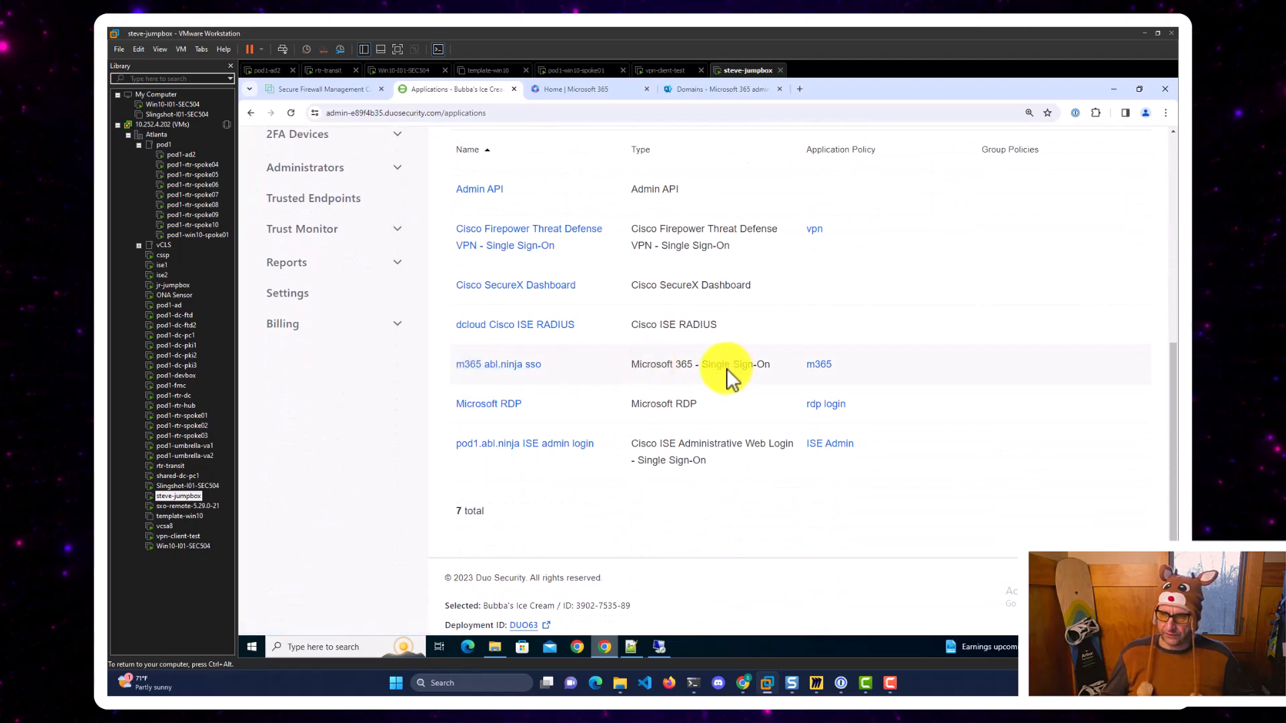
left_click(482, 364)
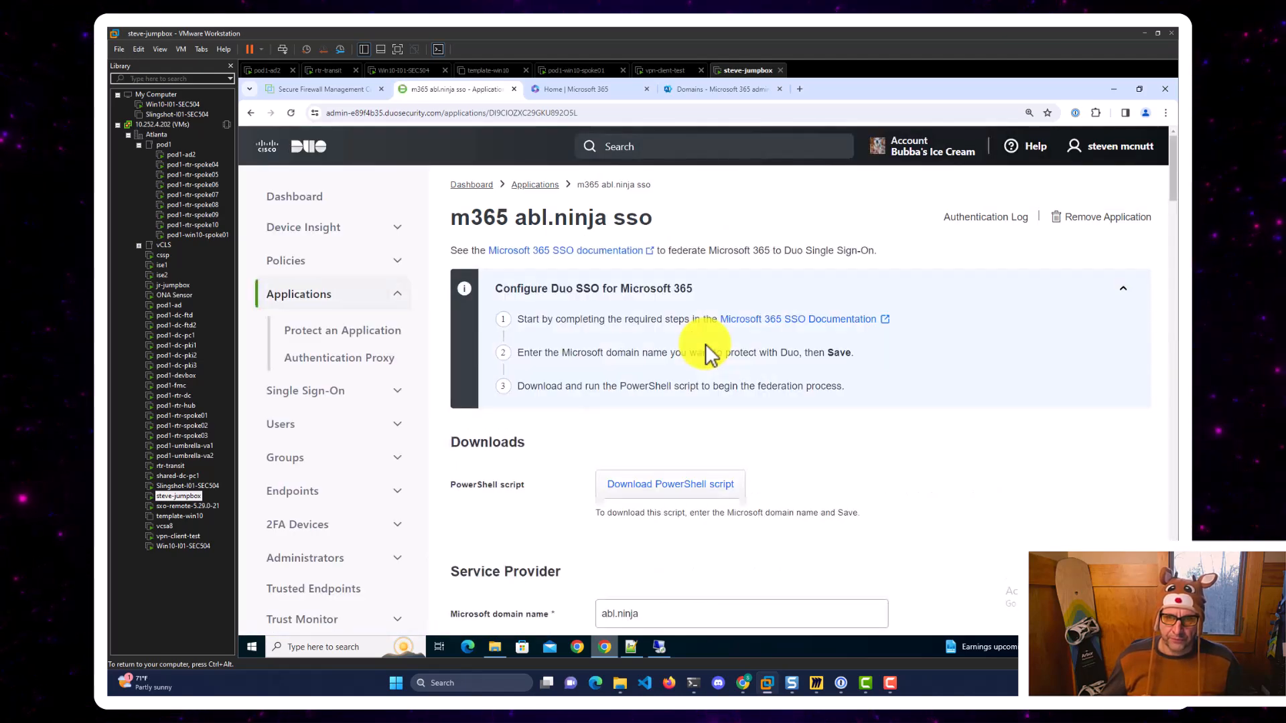
scroll(657, 368, "down", 3)
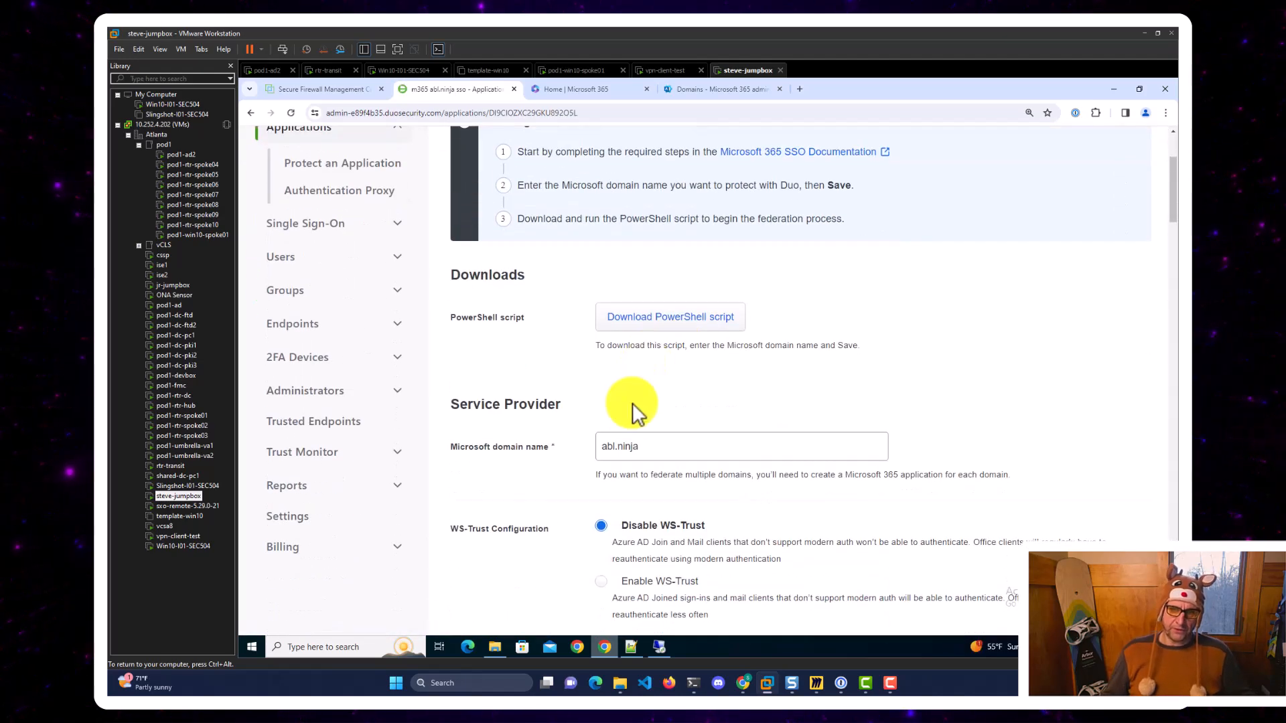
scroll(623, 449, "down", 1)
scroll(696, 422, "up", 1)
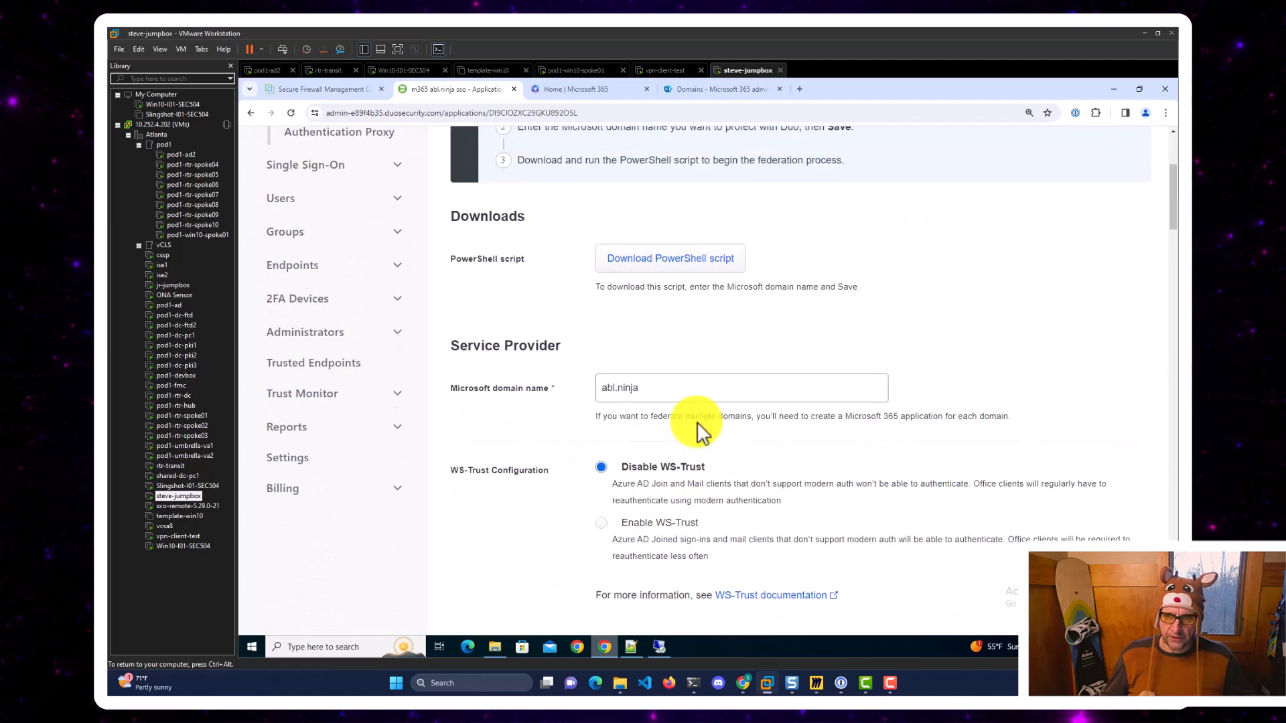
Download the application's PowerShell federation script and confirm the download finished.
left_click(633, 324)
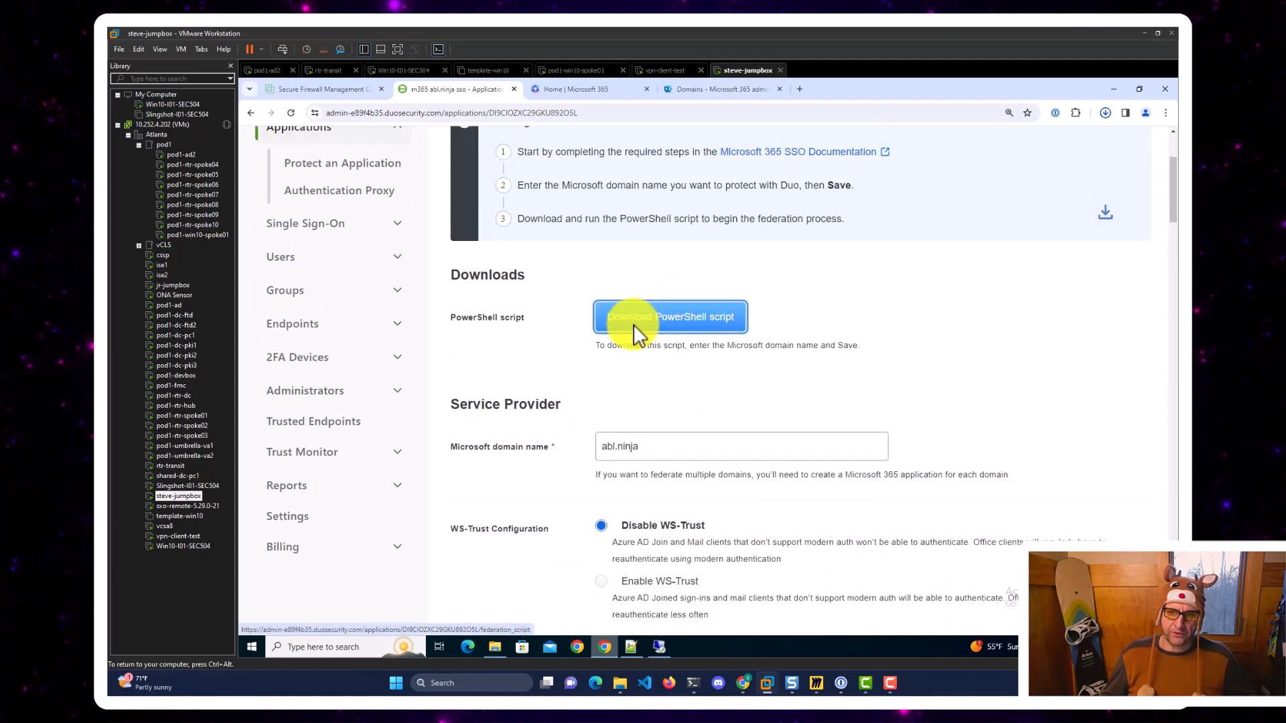
left_click(1109, 113)
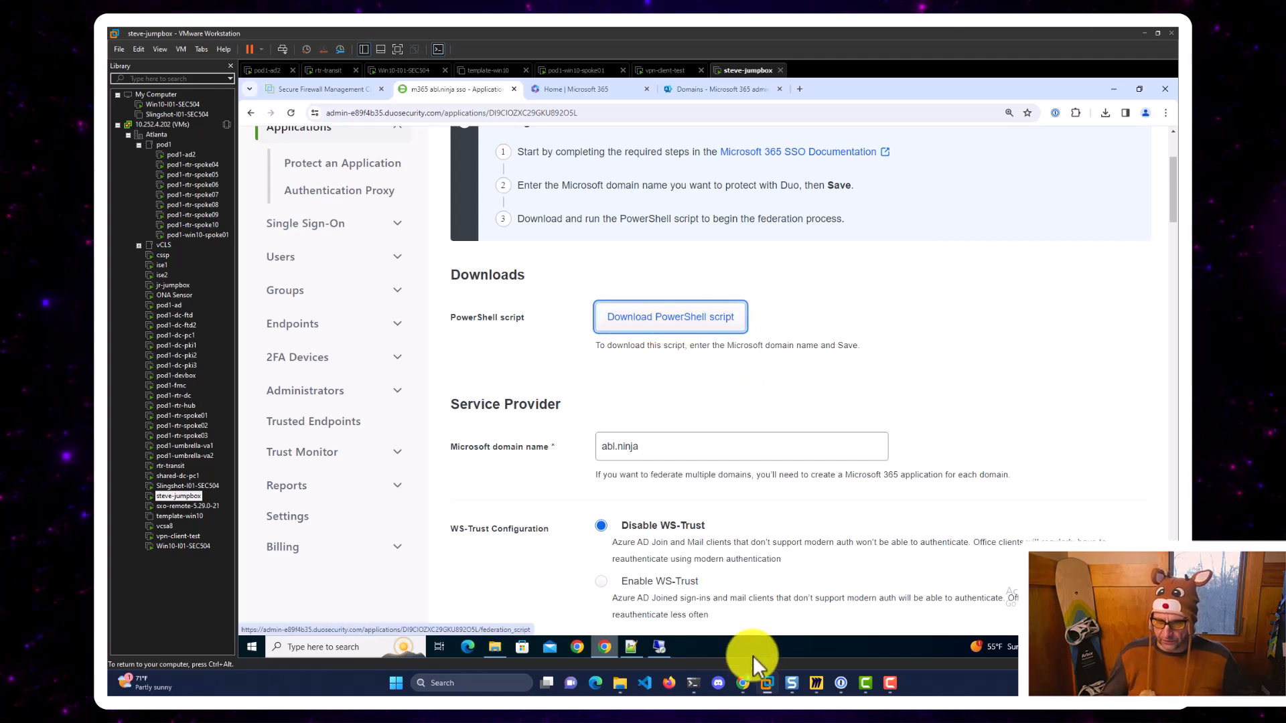
mouse_move(768, 683)
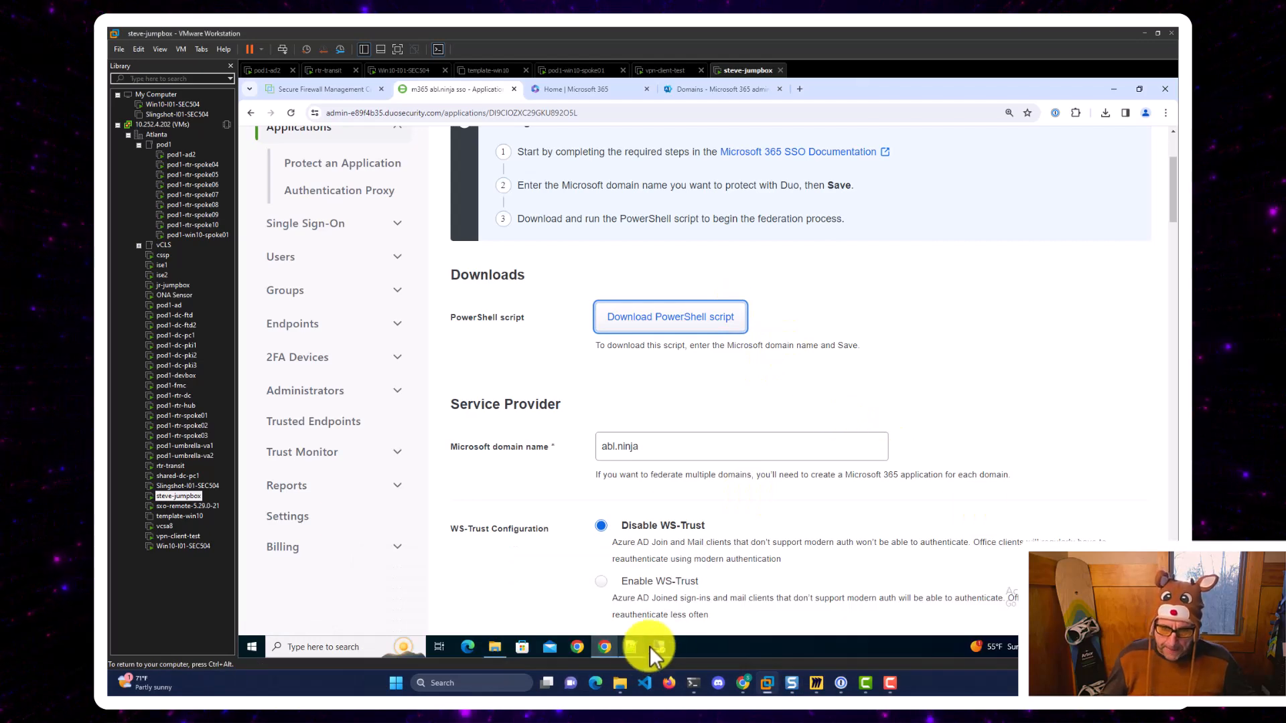
Run Get-MsolDomain in the remote PowerShell and check abl.ninja is Verified Federated.
left_click(661, 645)
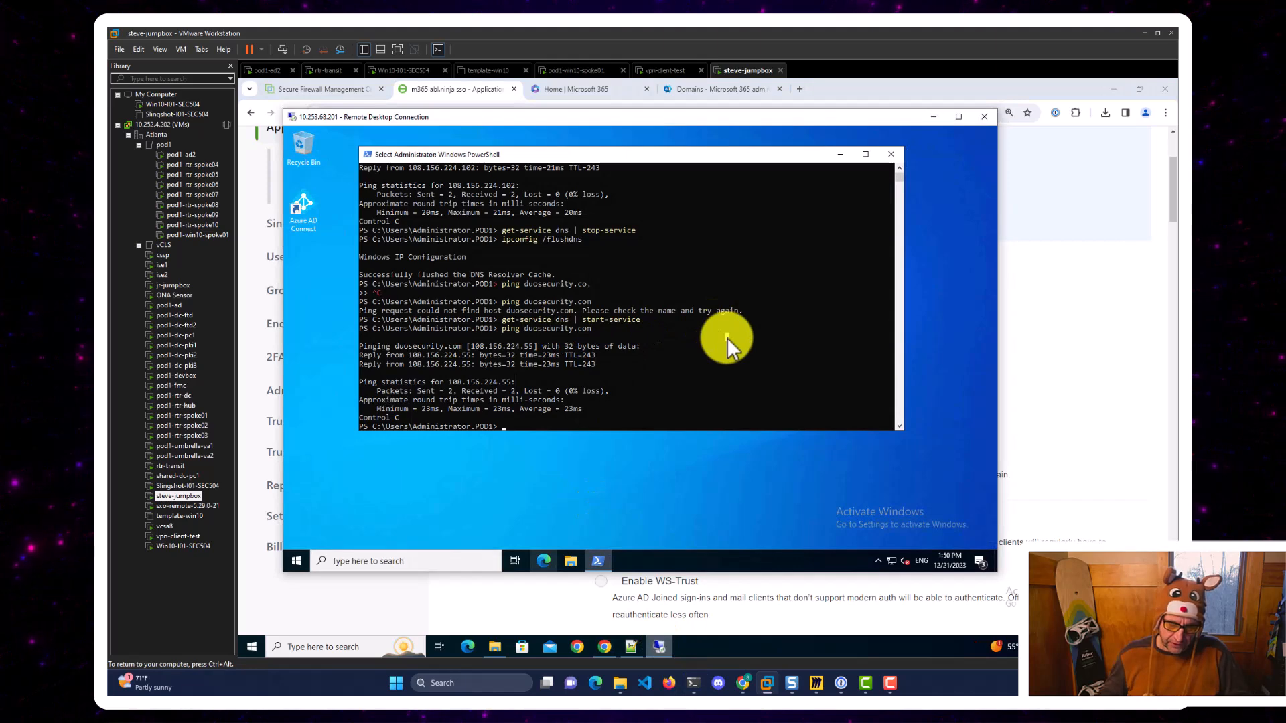
key("Up")
key("Up")
key("Up")
key("Escape")
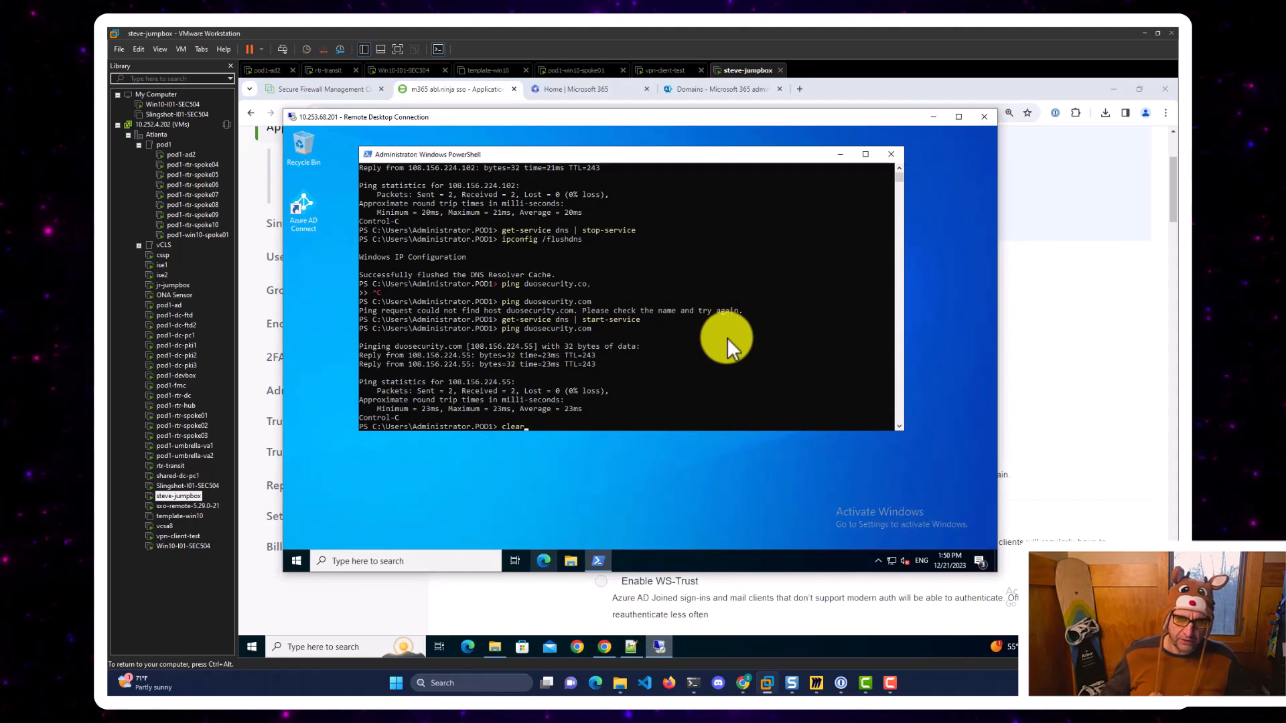
type("connect-msolservicea")
key("Up")
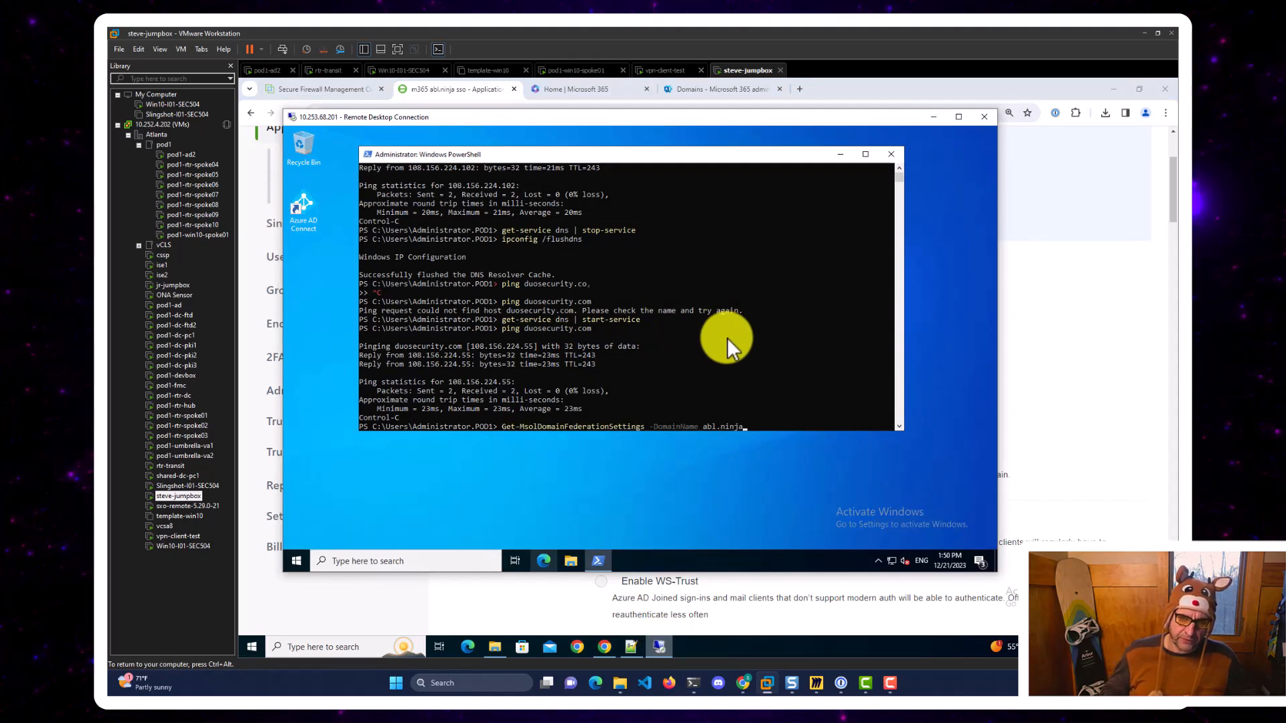
key("Up")
key("Return")
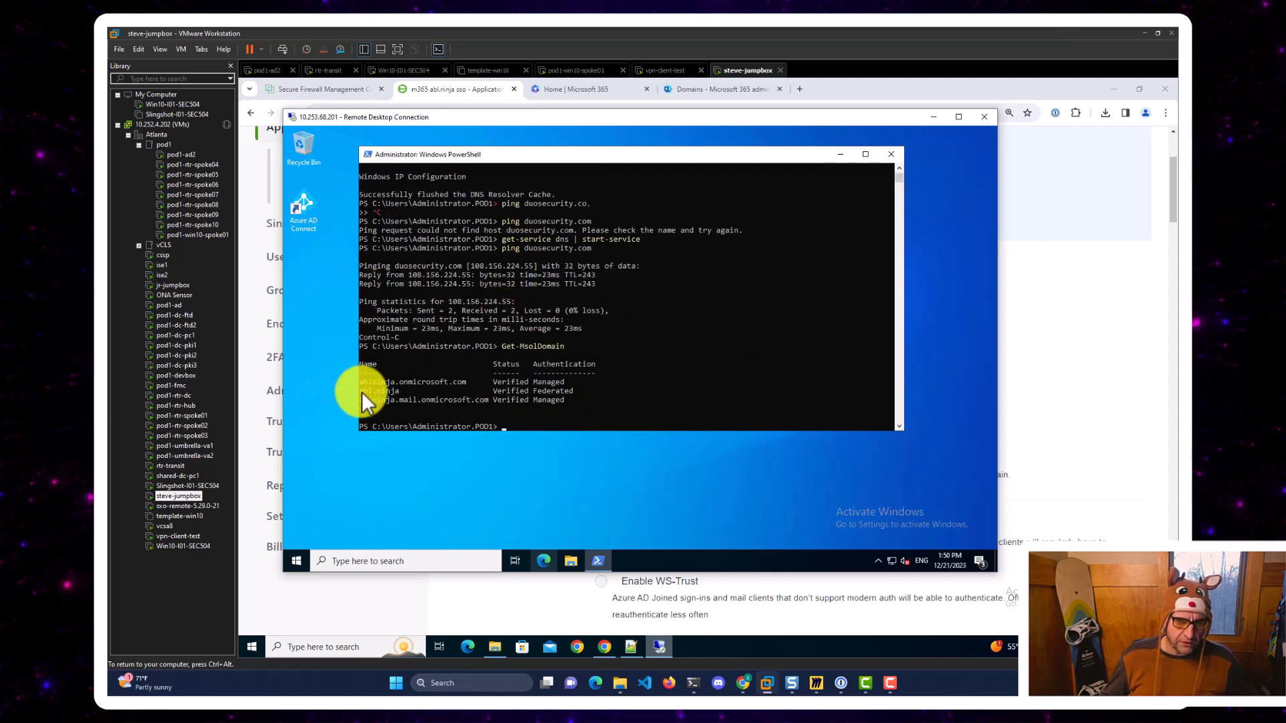
left_click_drag(359, 391, 569, 392)
left_click(658, 373)
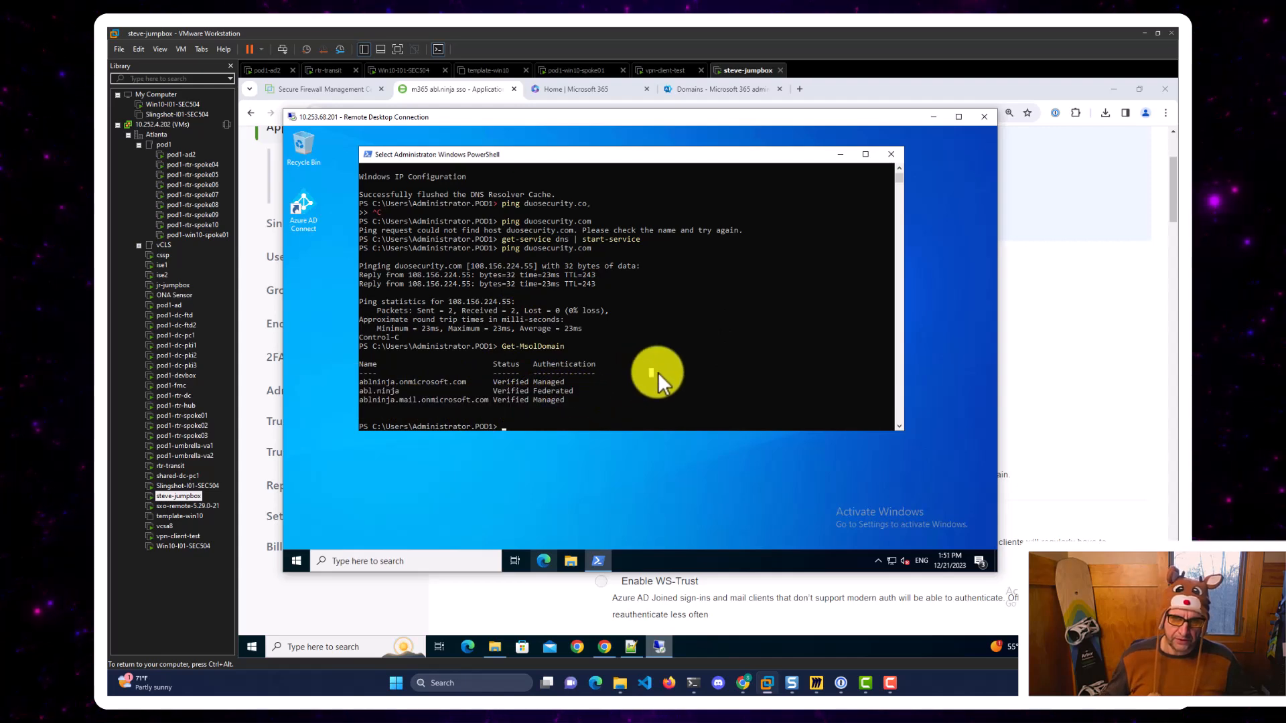
key("Escape")
Run Get-MsolDomainFederationSettings for abl.ninja, verify the Duo SSO URLs, and minimize Remote Desktop.
key("Up")
key("Up")
key("Up")
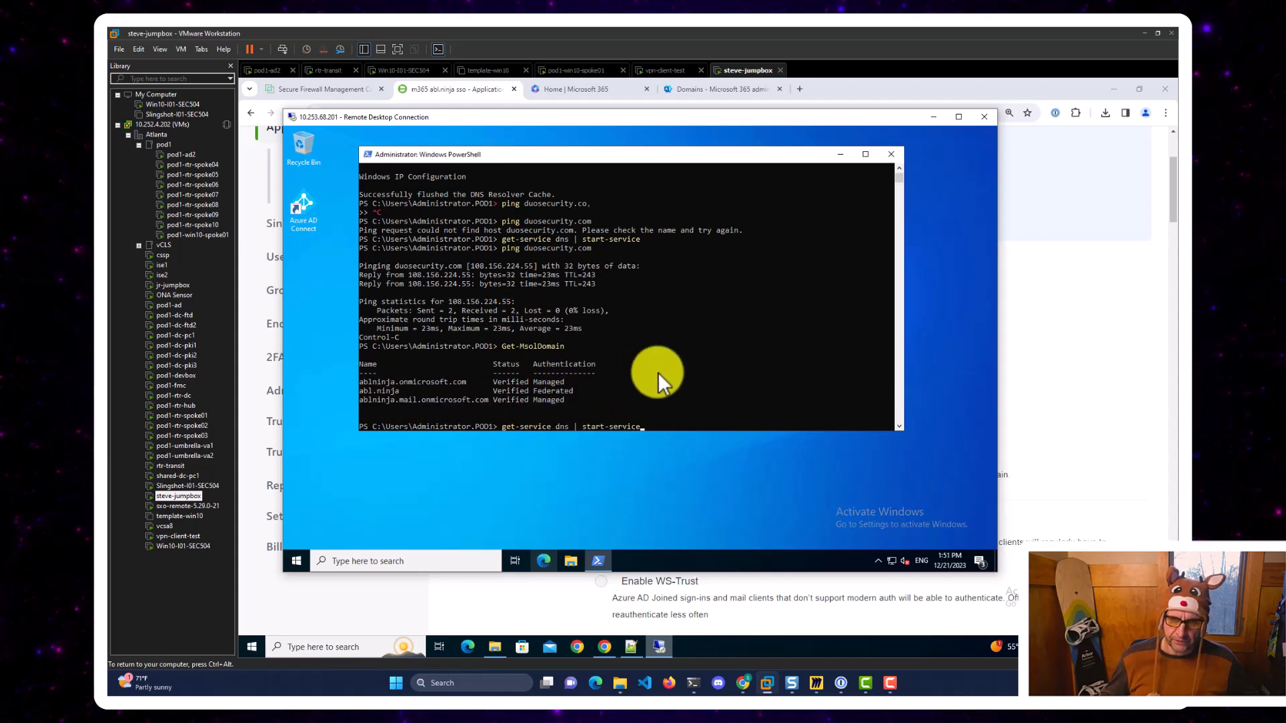
key("Up")
key("Up")
key("Up")
key("Up")
key("Up")
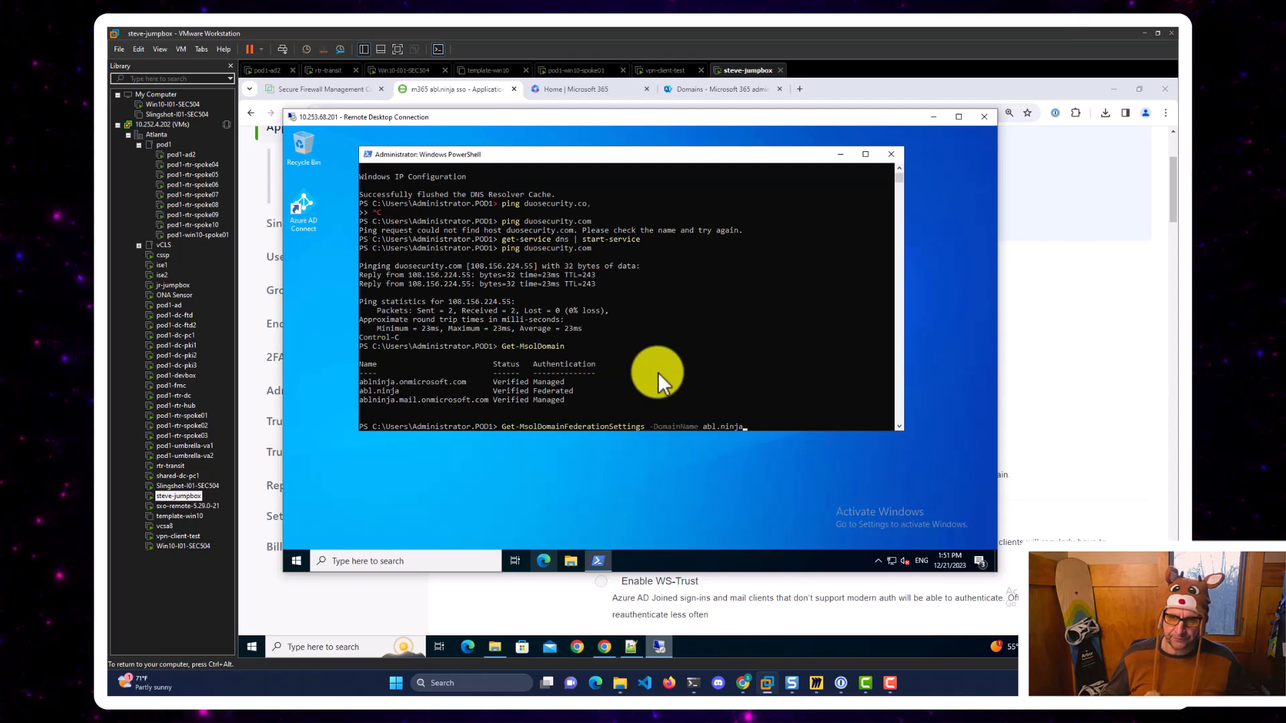
key("Return")
scroll(647, 338, "up", 5)
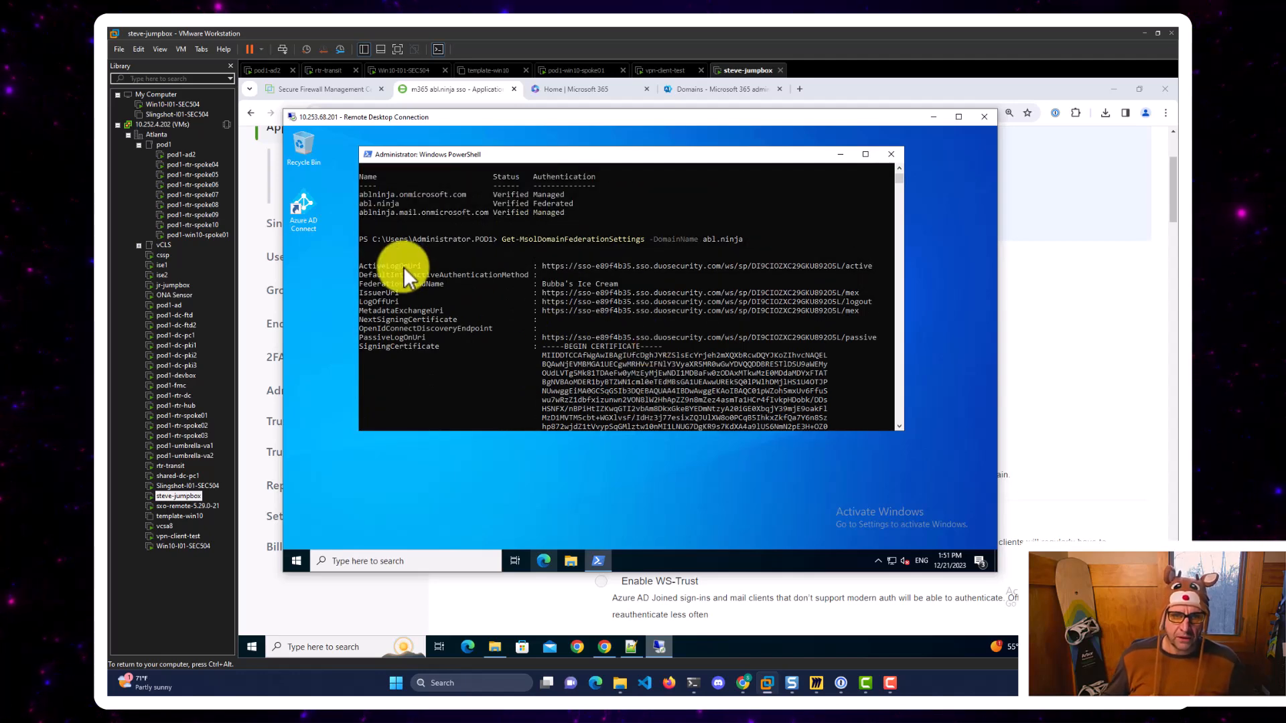
left_click_drag(542, 264, 873, 262)
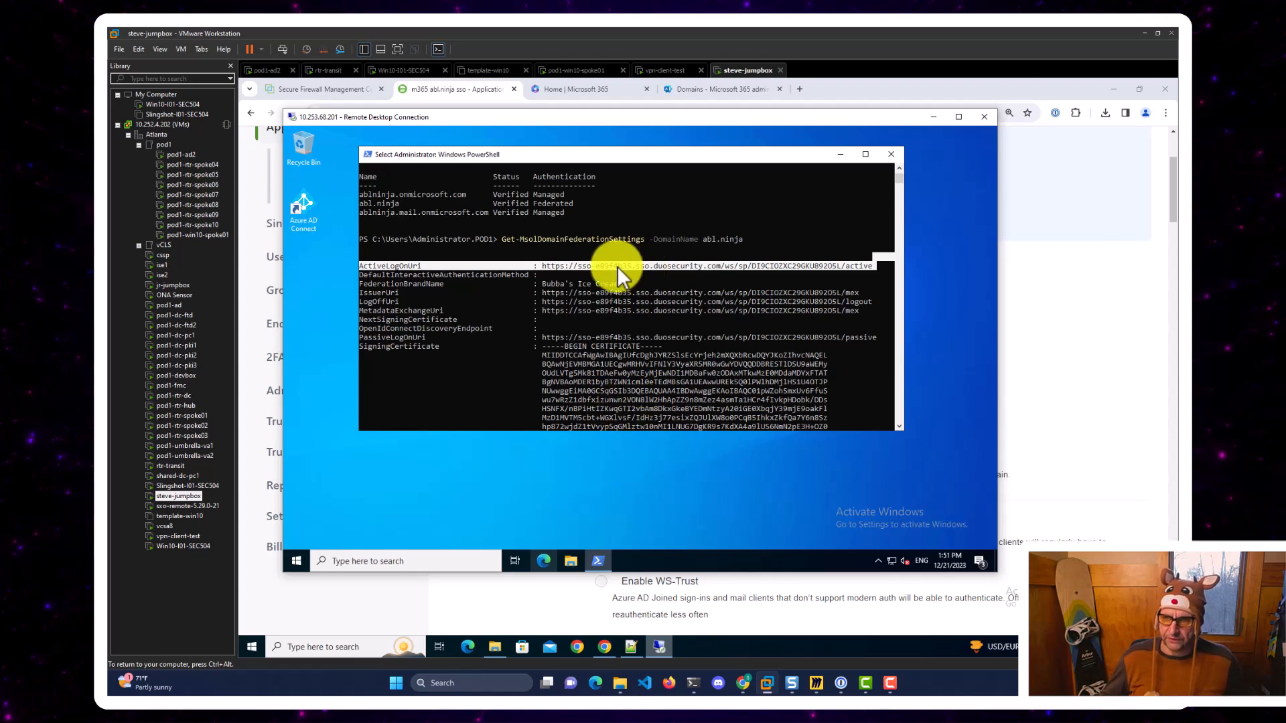
left_click(931, 119)
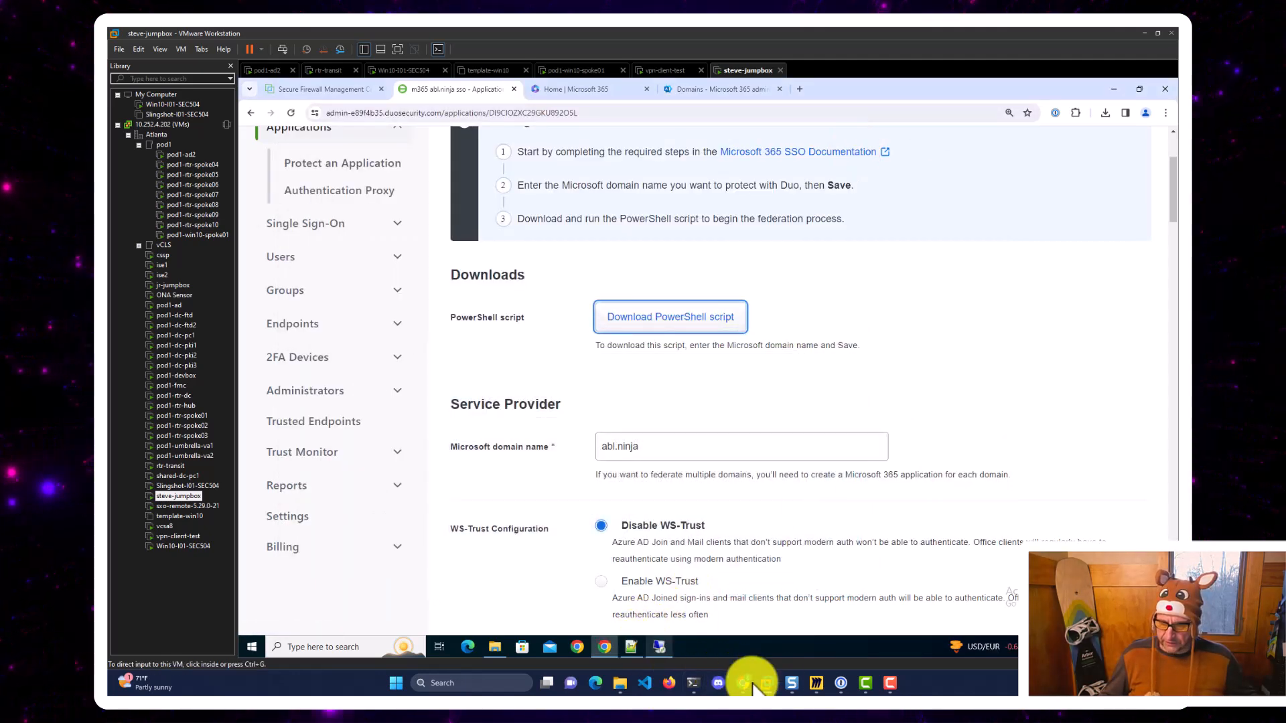
Sign out of Microsoft 365 and close the Outlook and Developer Program tabs.
left_click(745, 683)
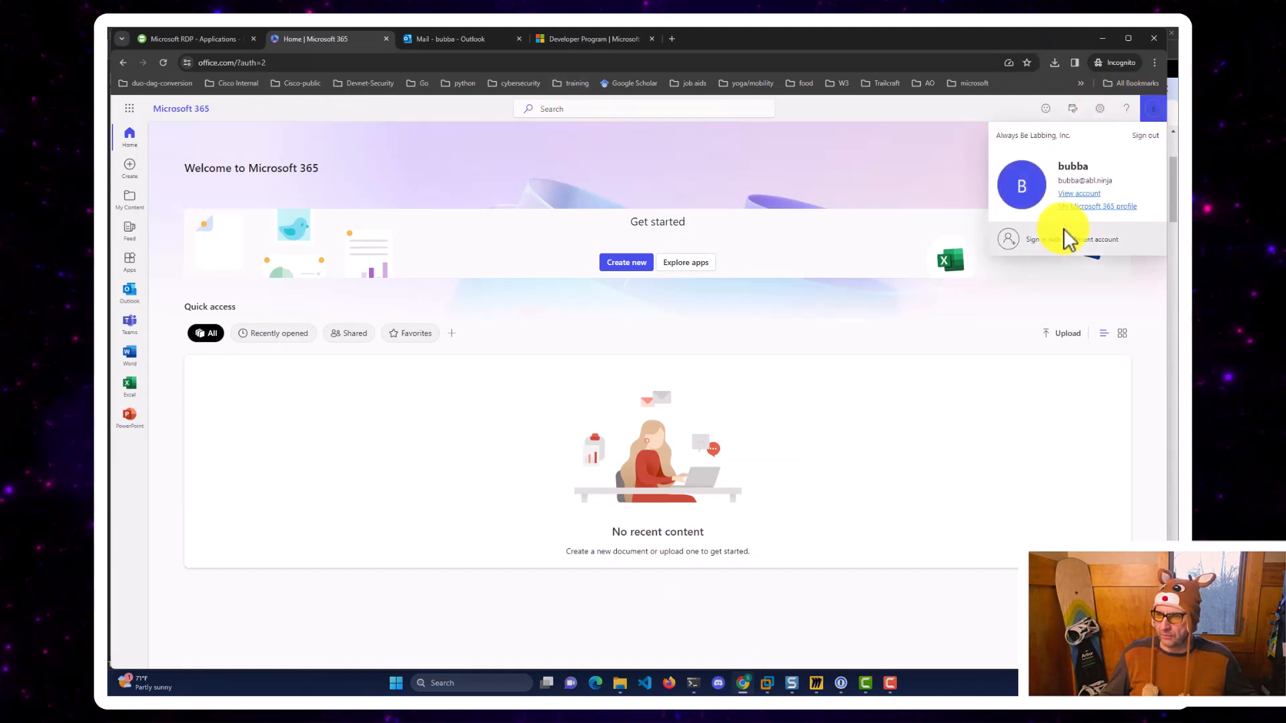
left_click(1143, 137)
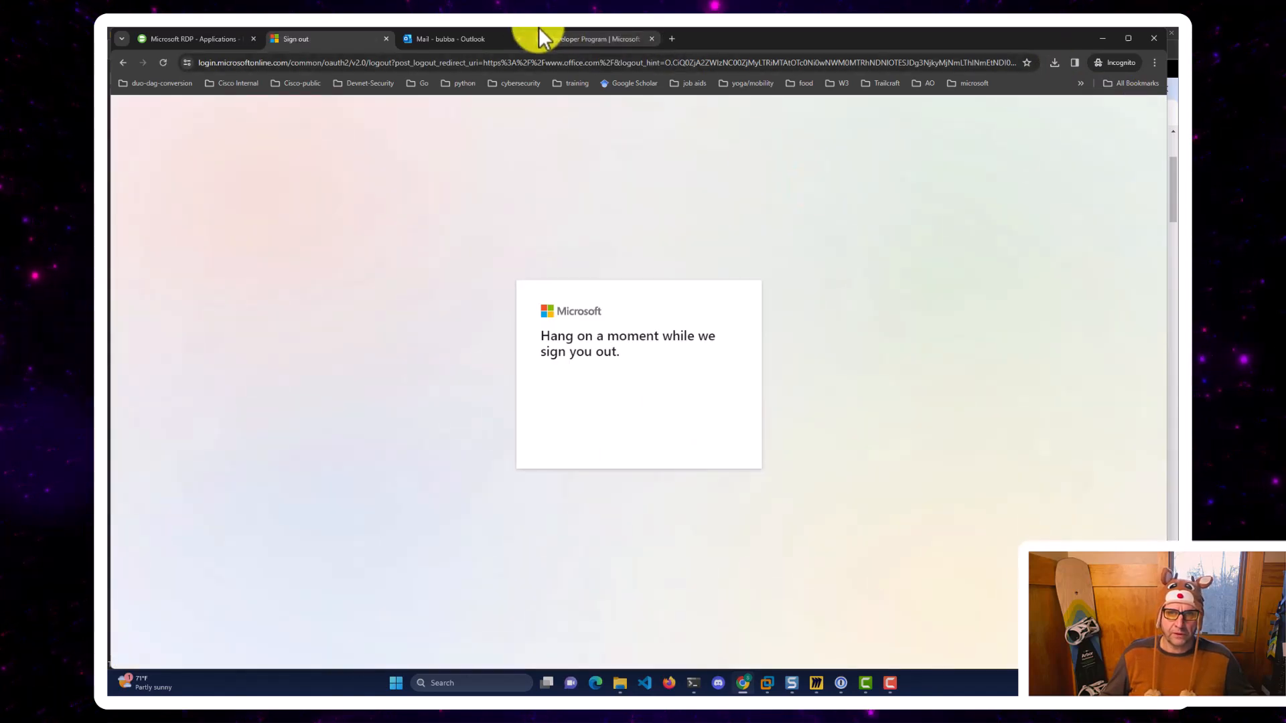
left_click(516, 37)
left_click(516, 37)
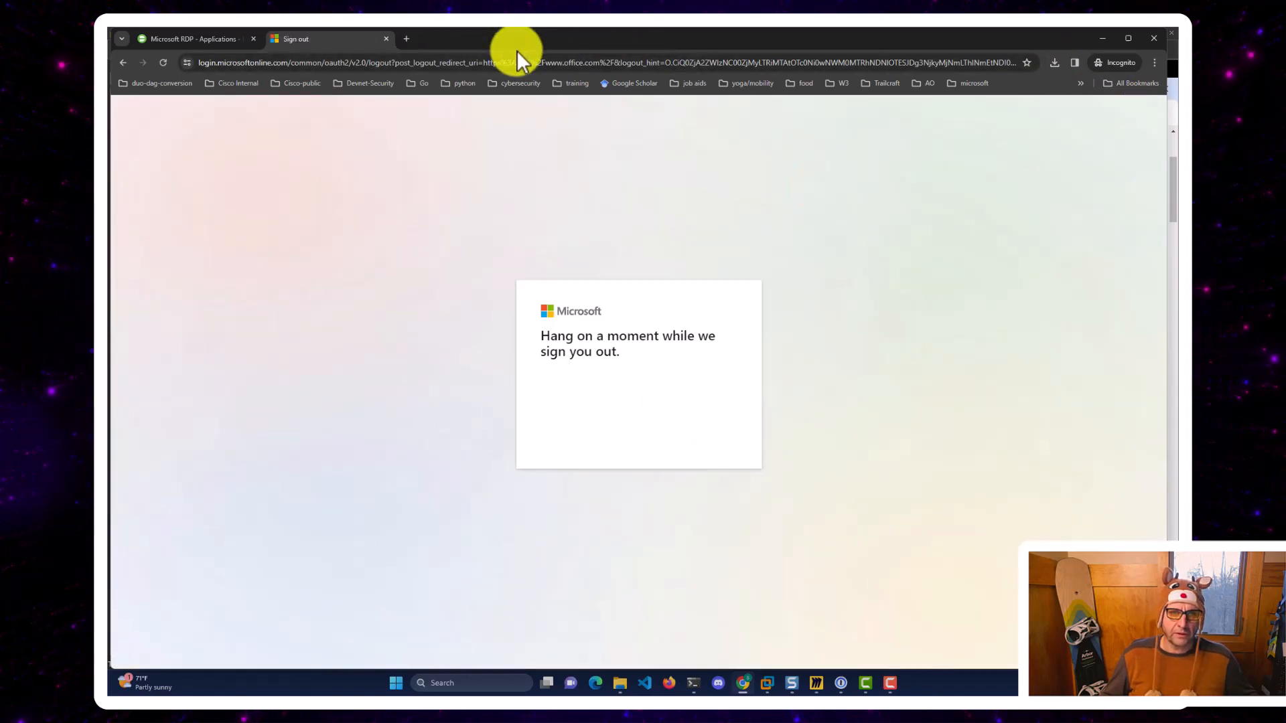
Go to office.com, which redirects to the Duo Single Sign-On password prompt.
left_click(517, 62)
type("bubba")
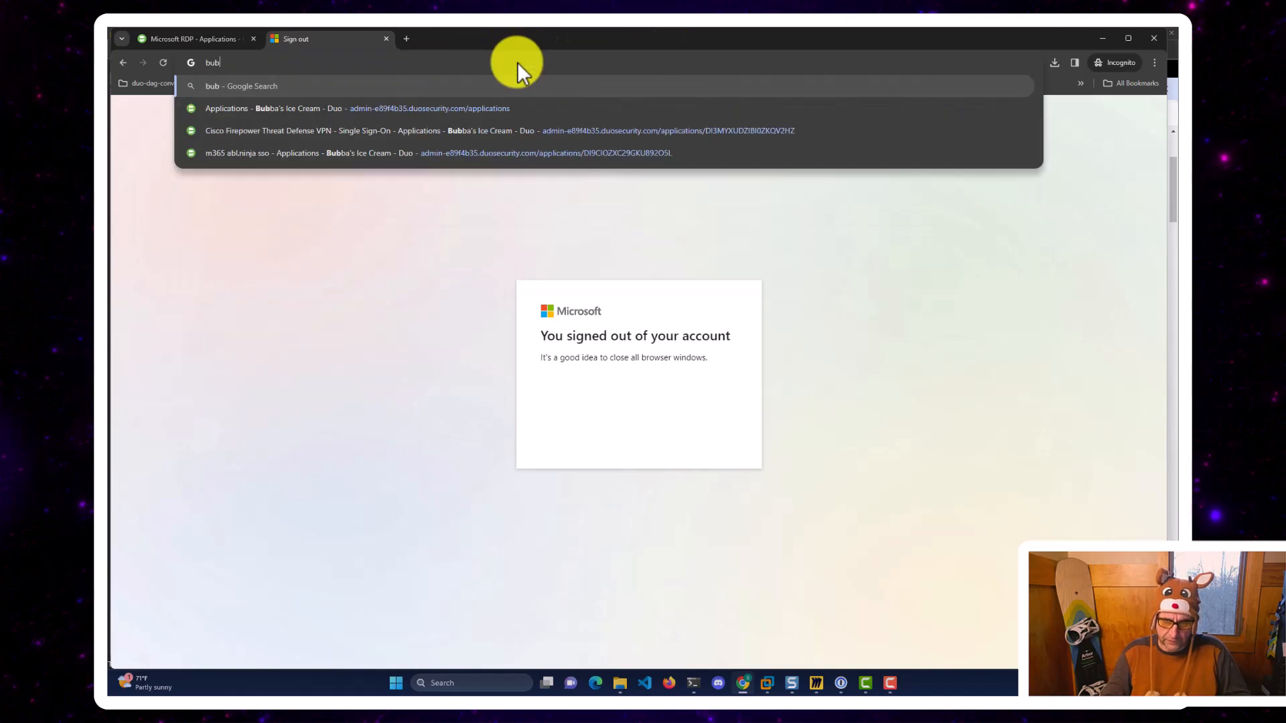
key("BackSpace")
key("BackSpace")
key("BackSpace")
key("BackSpace")
key("BackSpace")
type("opff")
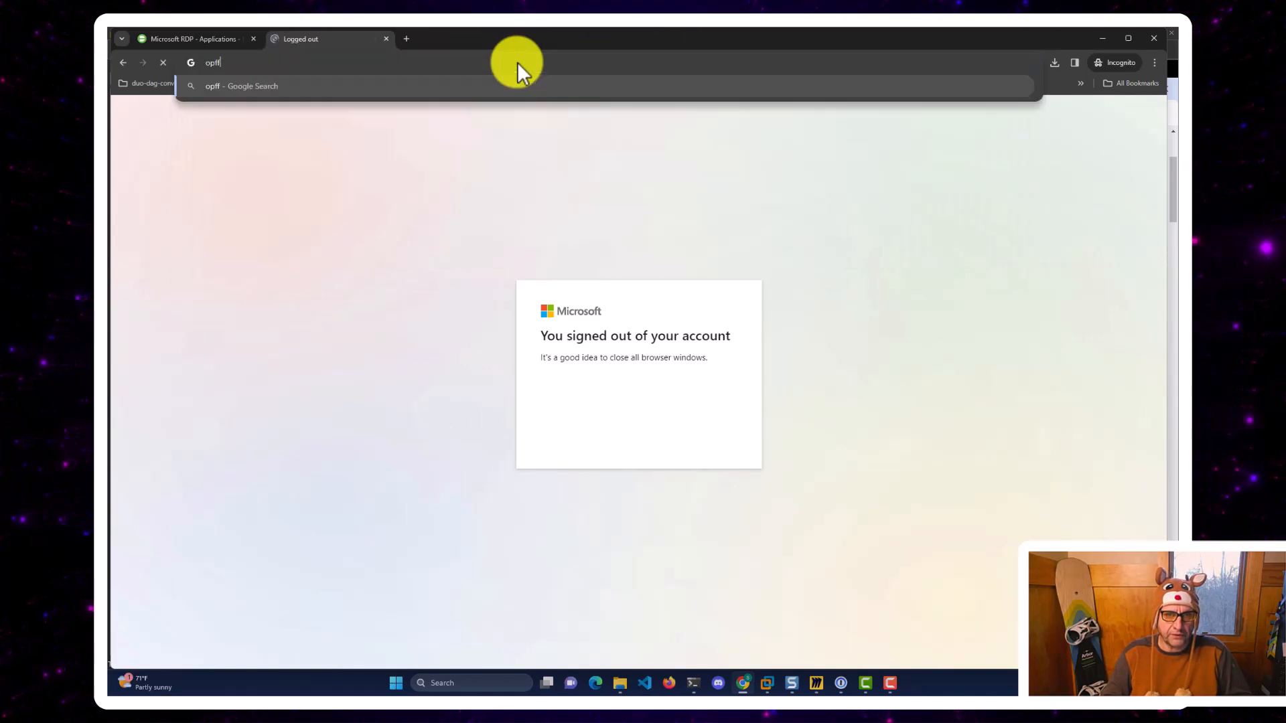
type("off")
key("BackSpace")
key("BackSpace")
key("BackSpace")
type("ffice.com")
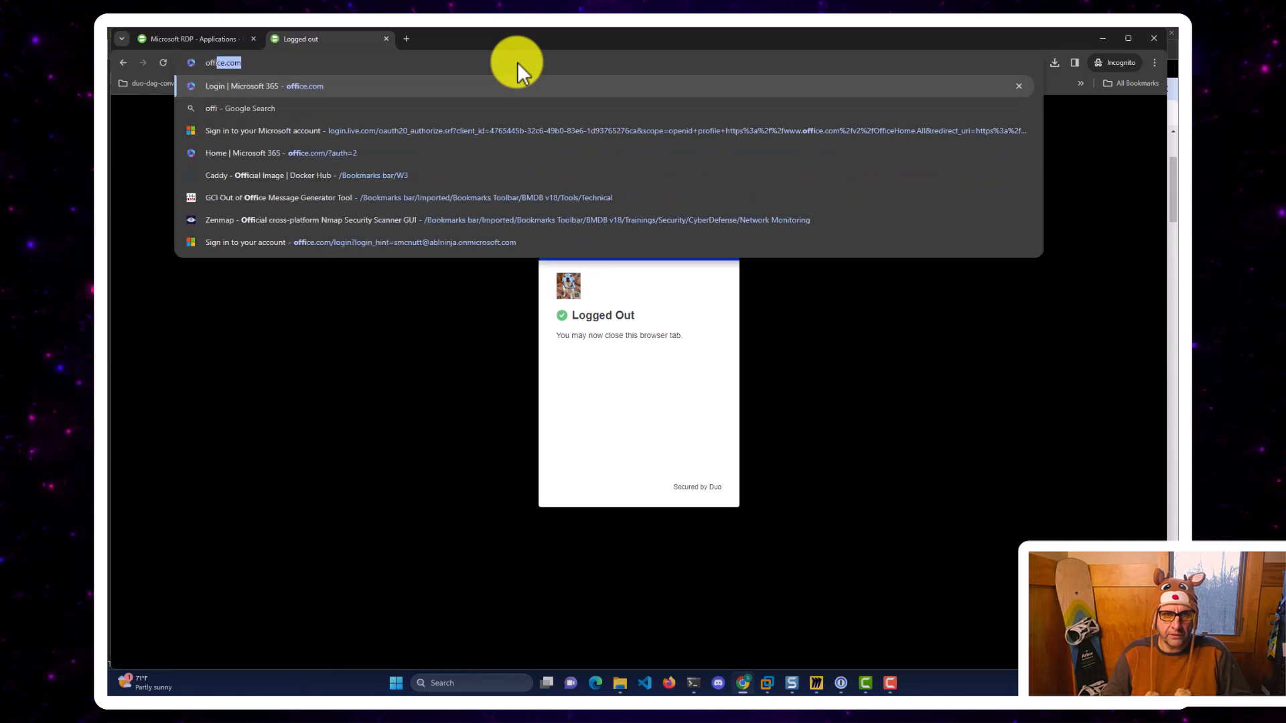
key("Return")
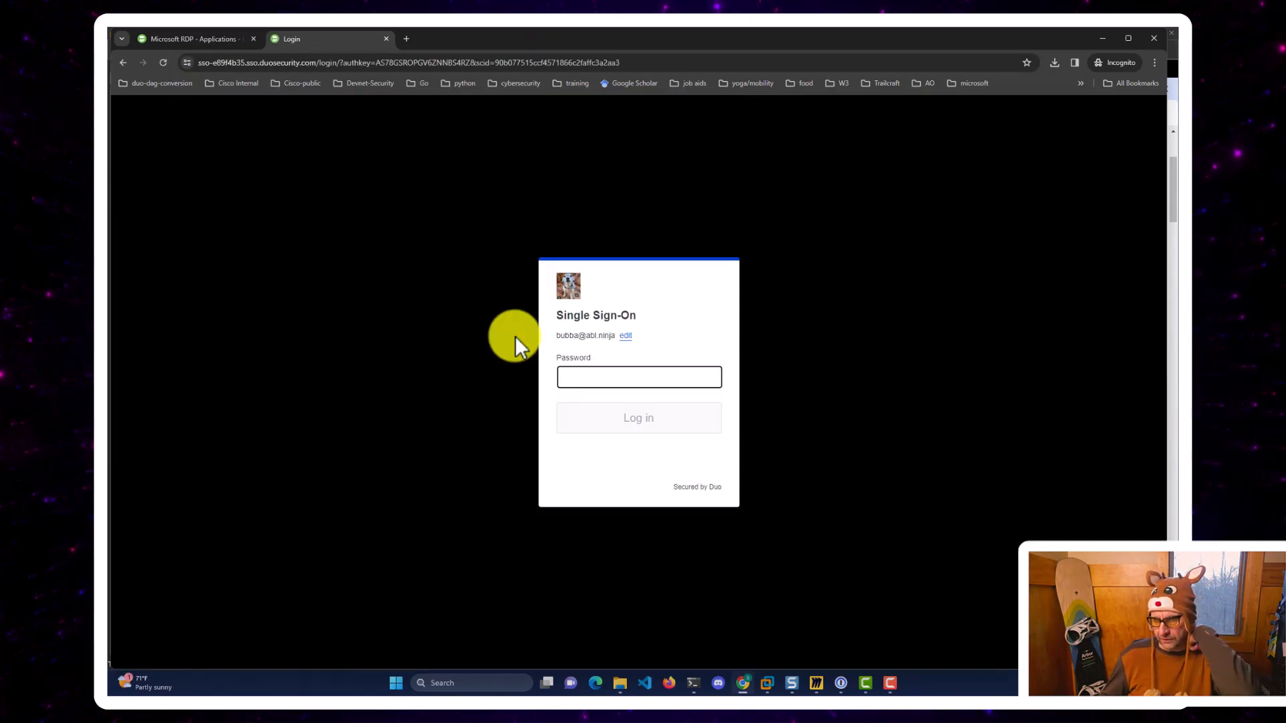
Check the Duo sign-on host name, then submit the account password to log in.
left_click(234, 59)
left_click(214, 62)
left_click_drag(200, 60, 344, 66)
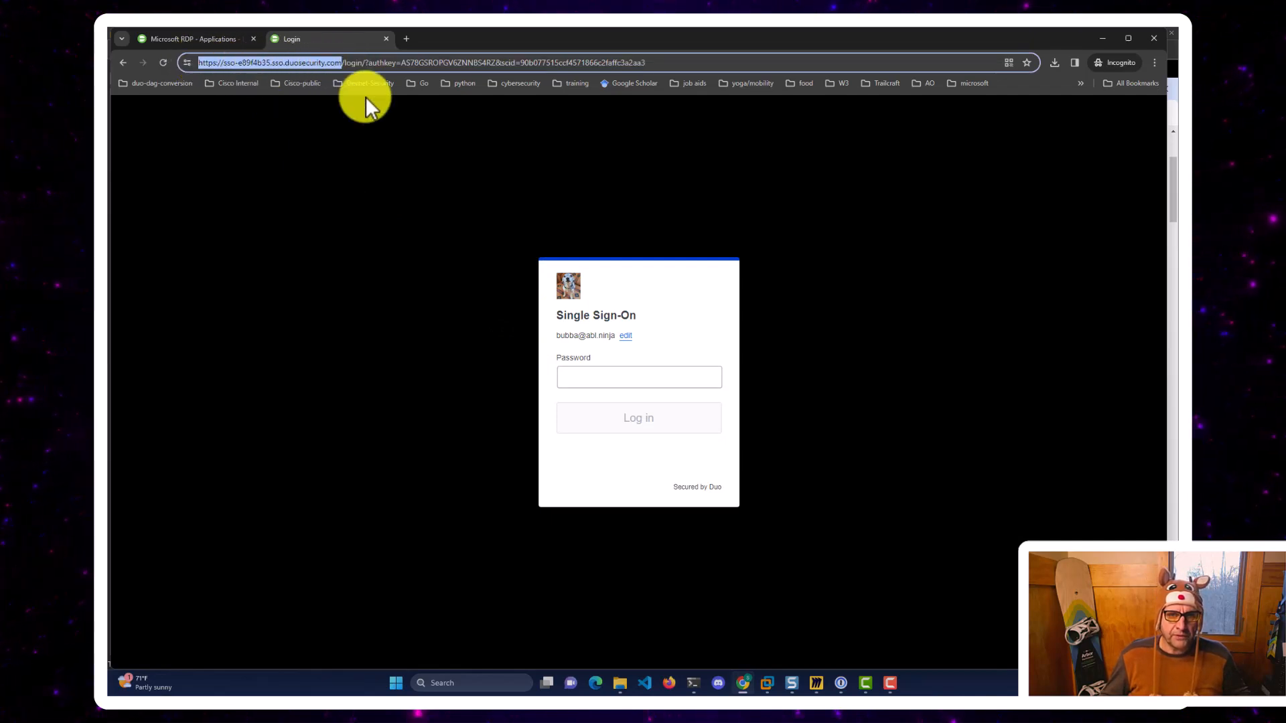
left_click(615, 379)
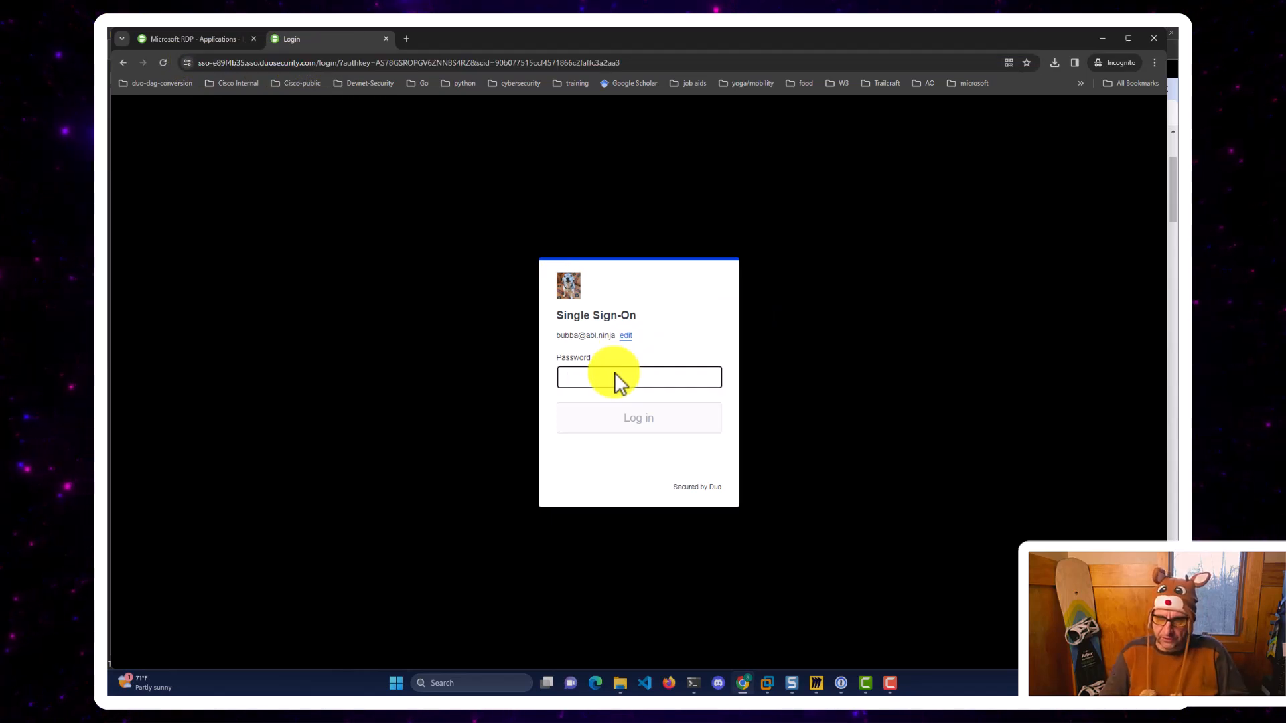
type("••••••••")
key("Return")
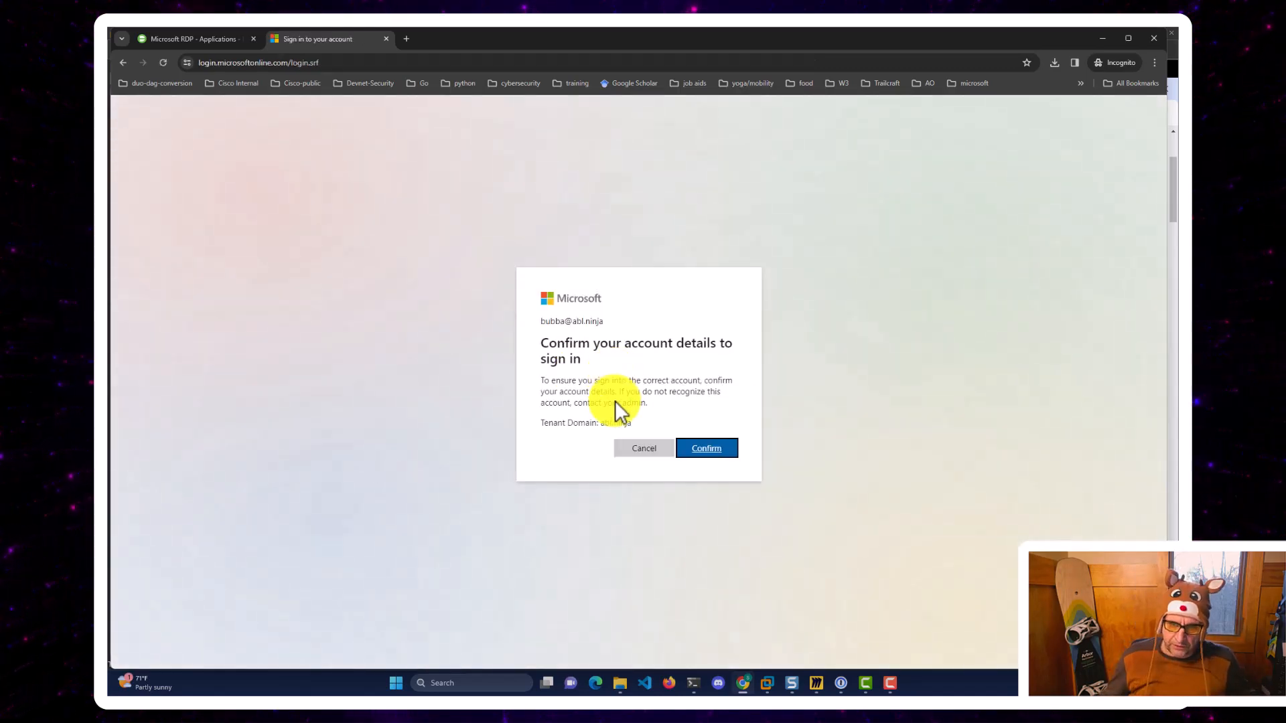
Cancel the account confirmation and reload office.com to reach the Welcome back page.
left_click(637, 445)
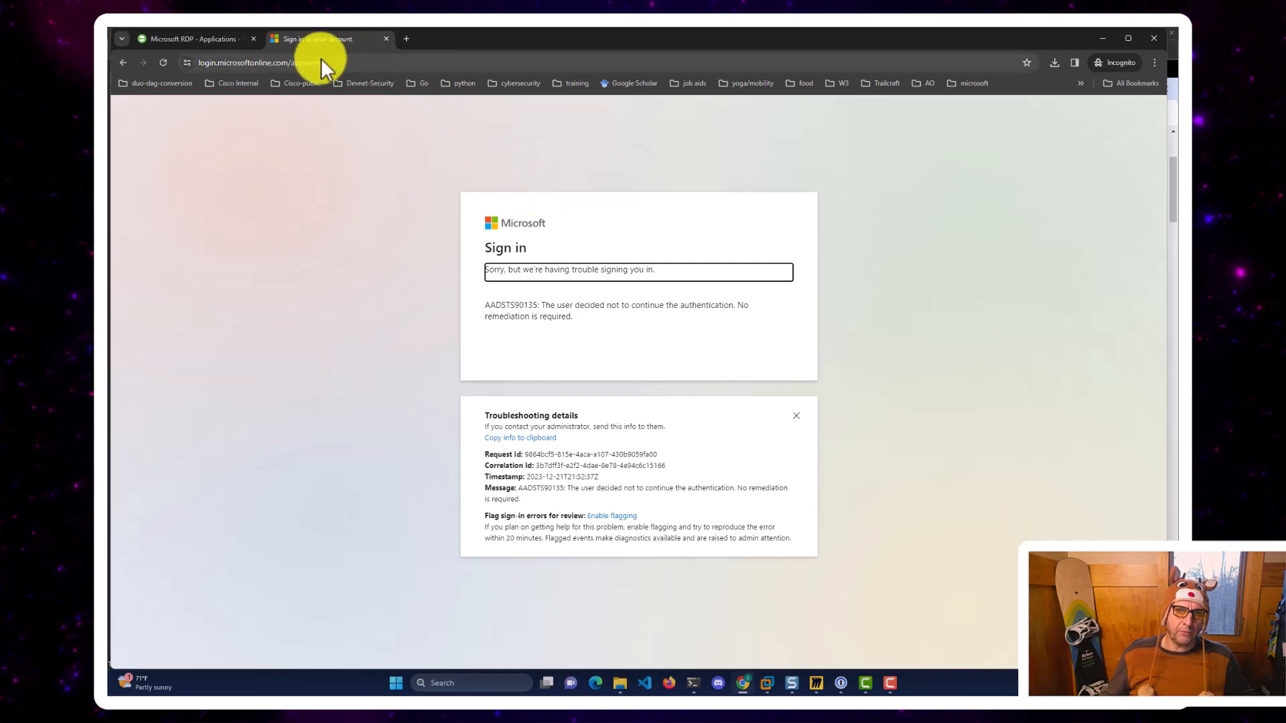
left_click(219, 65)
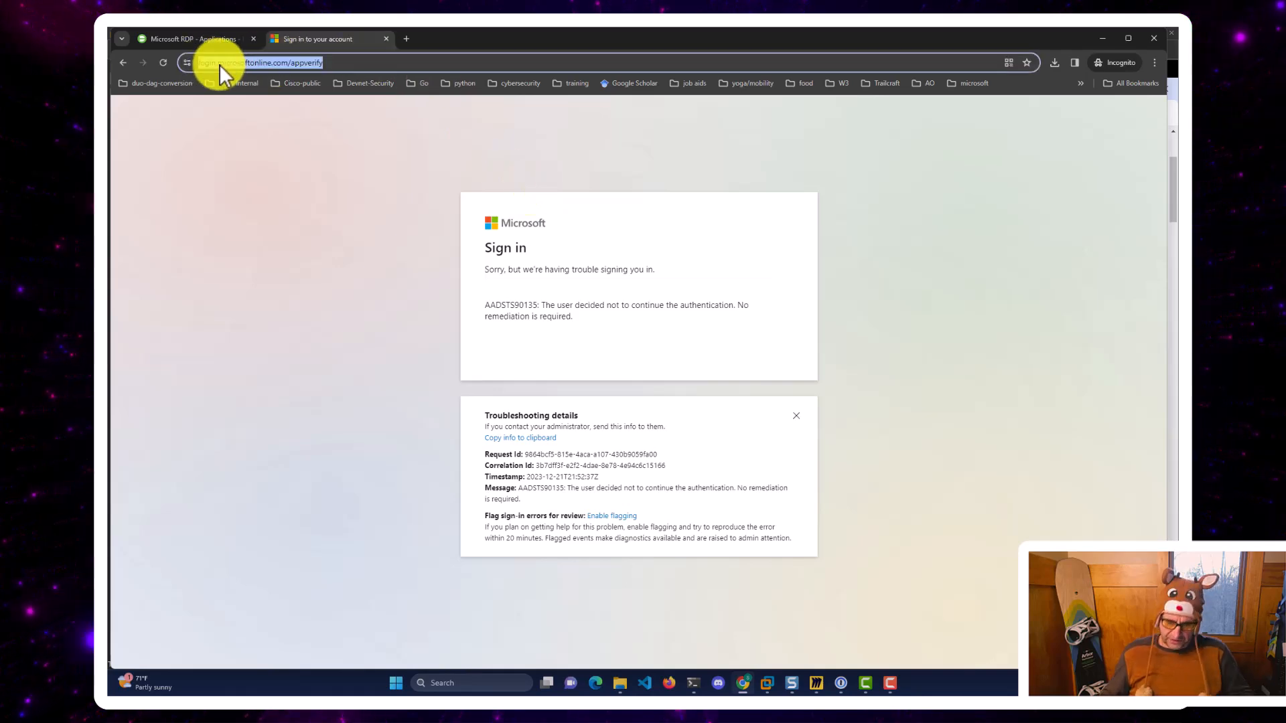
type("offic")
key("Return")
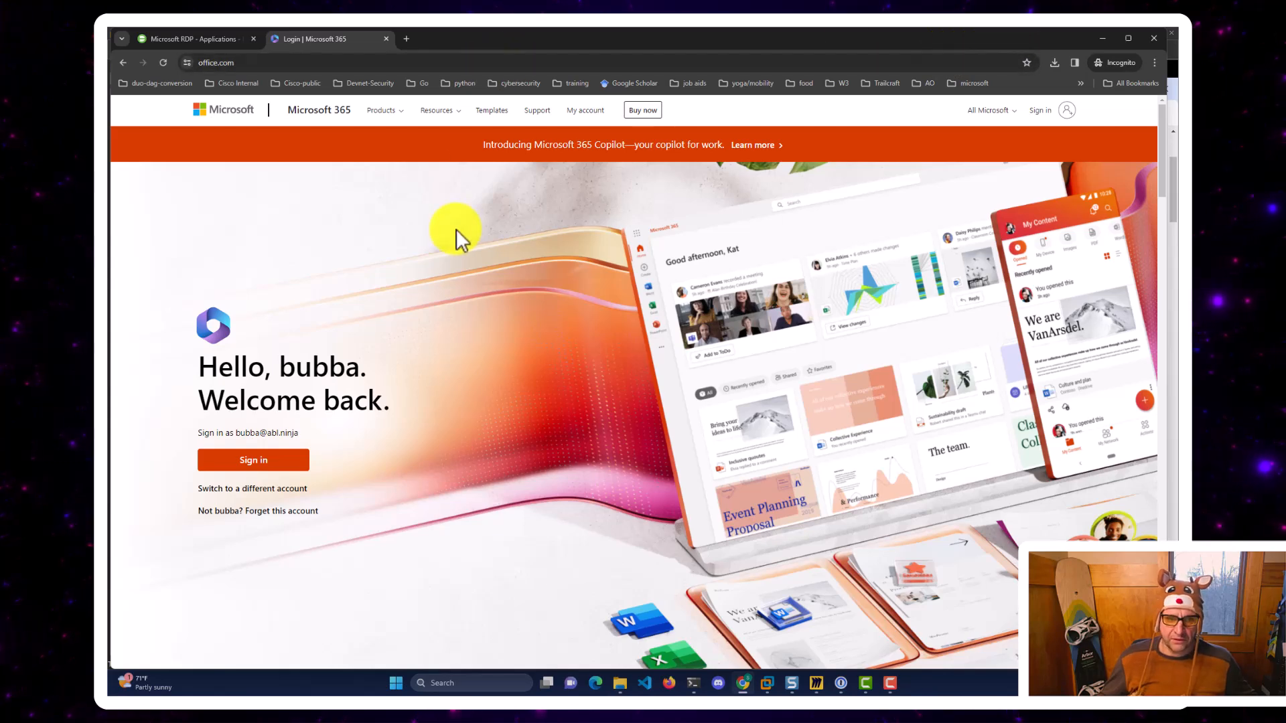
Finish the Microsoft 365 sign-in, declining Stay signed in, open Outlook, and return to Duo.
left_click(257, 463)
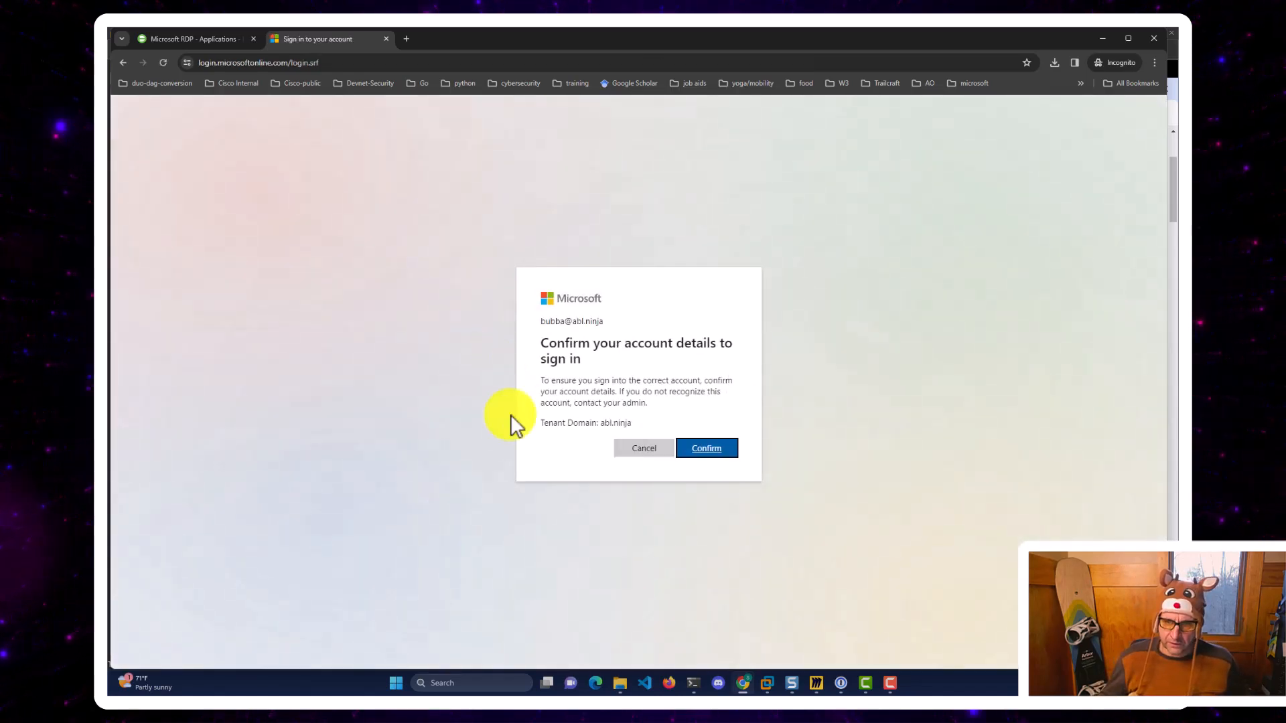
left_click(706, 451)
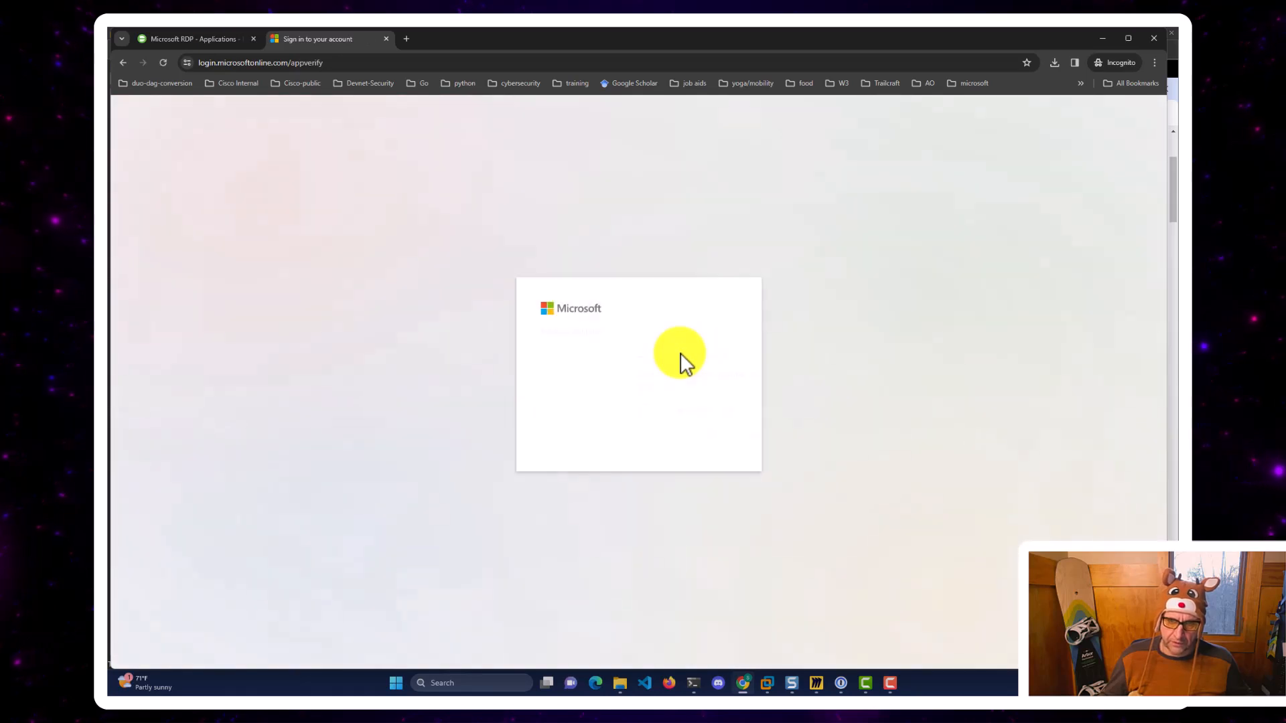
left_click(648, 441)
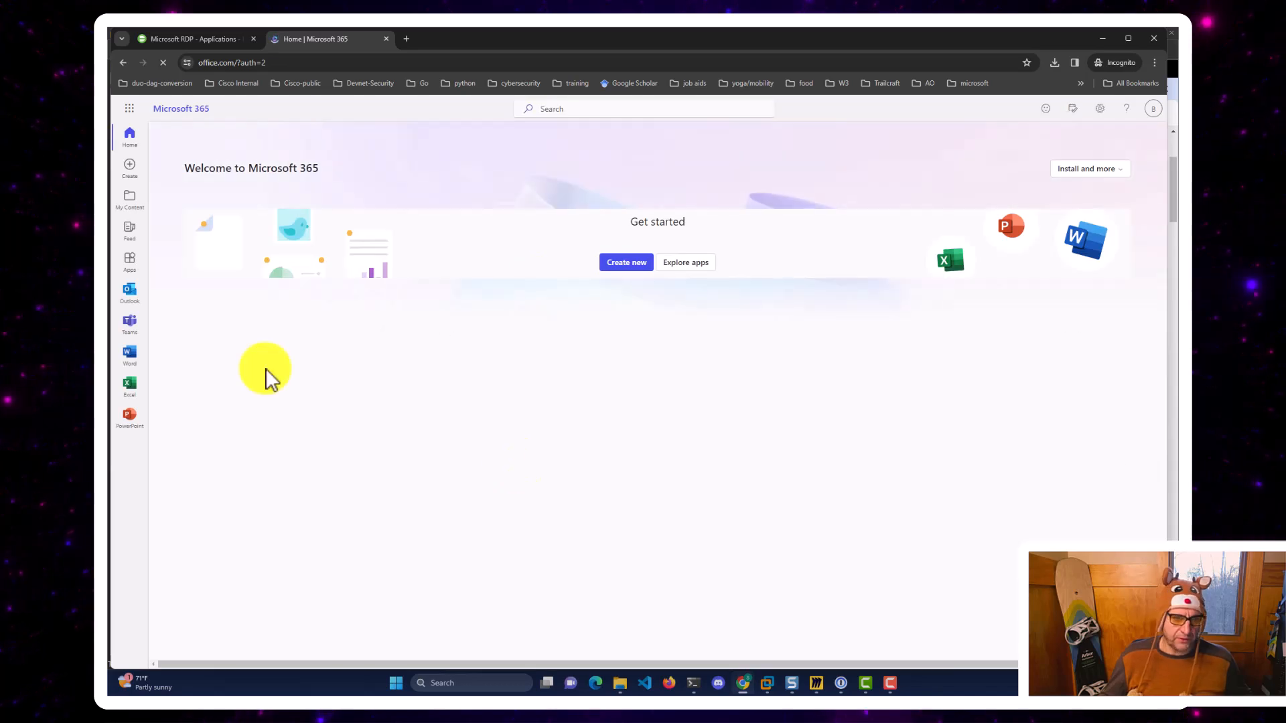
left_click(129, 293)
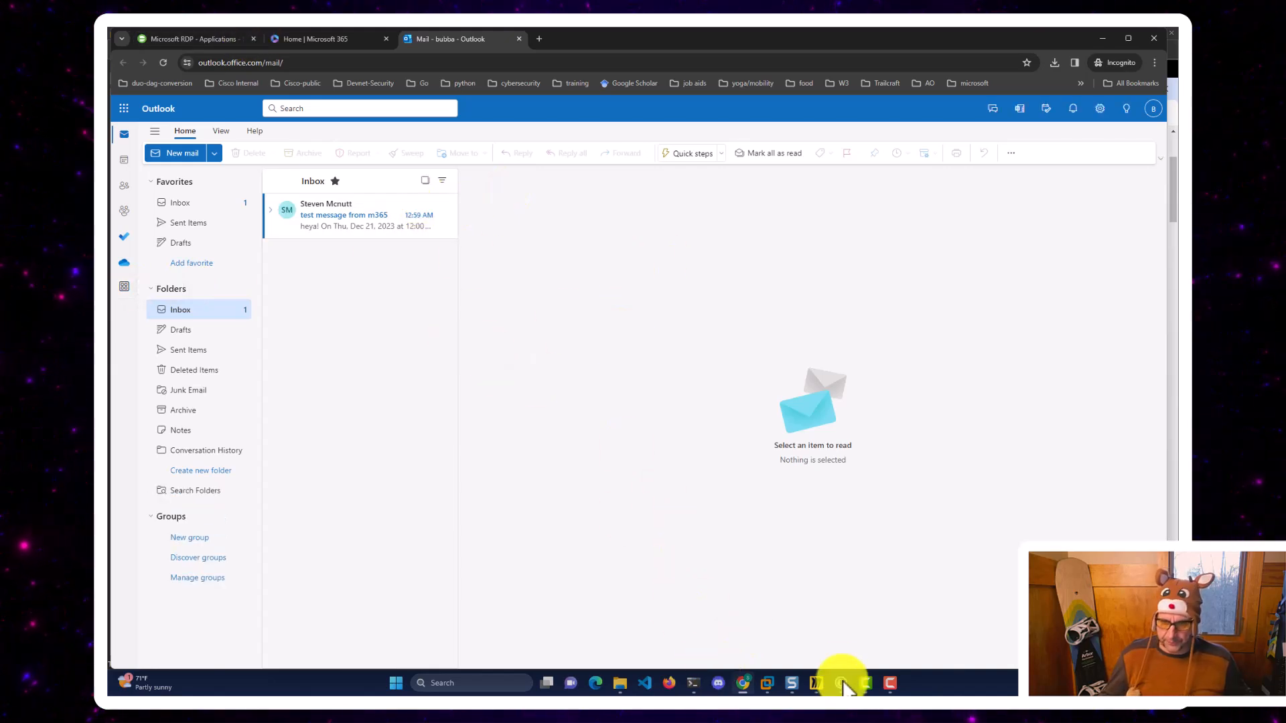
left_click(173, 39)
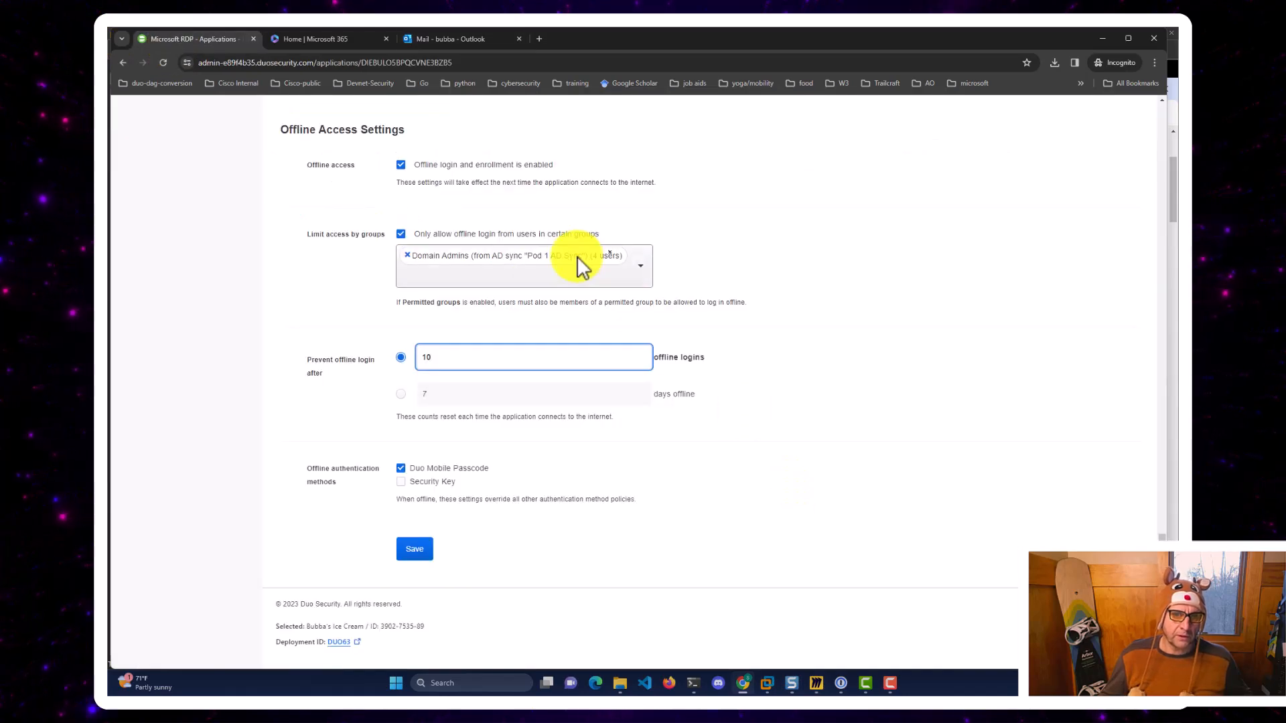
Open the Authentication Log and expand device details of the newest Verified Duo Push login.
scroll(577, 256, "up", 10)
scroll(576, 256, "up", 6)
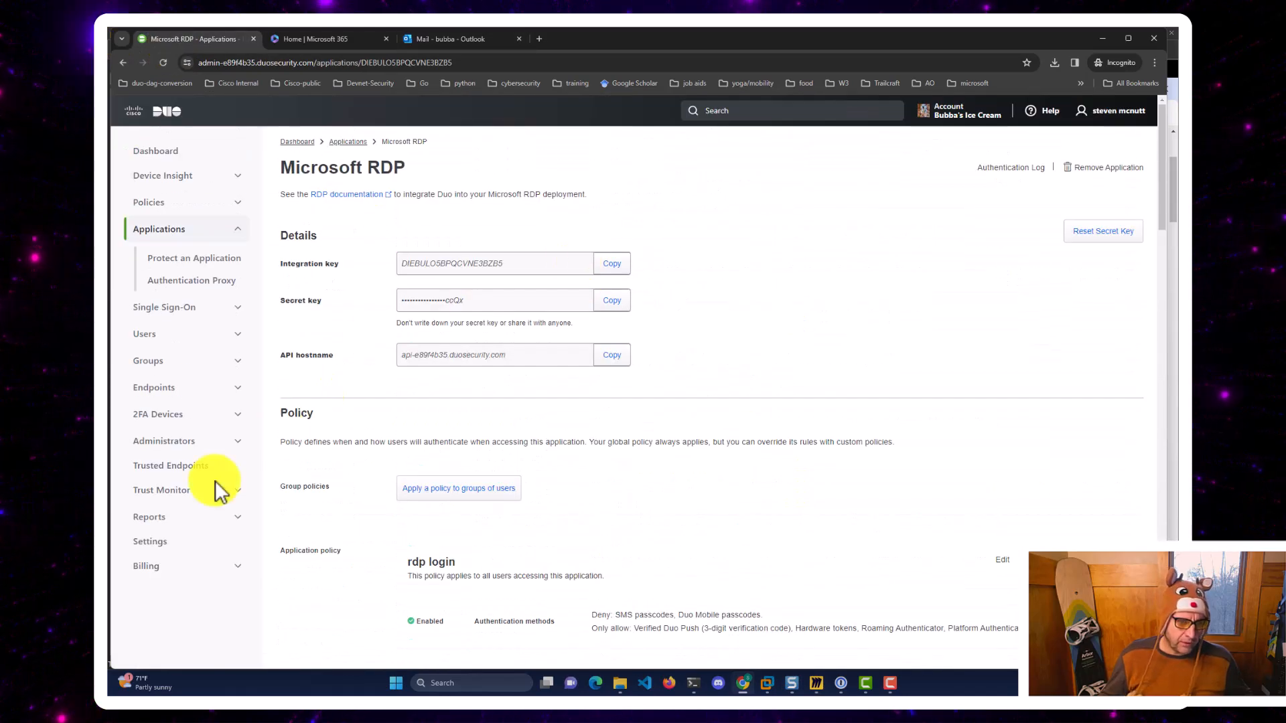
left_click(154, 519)
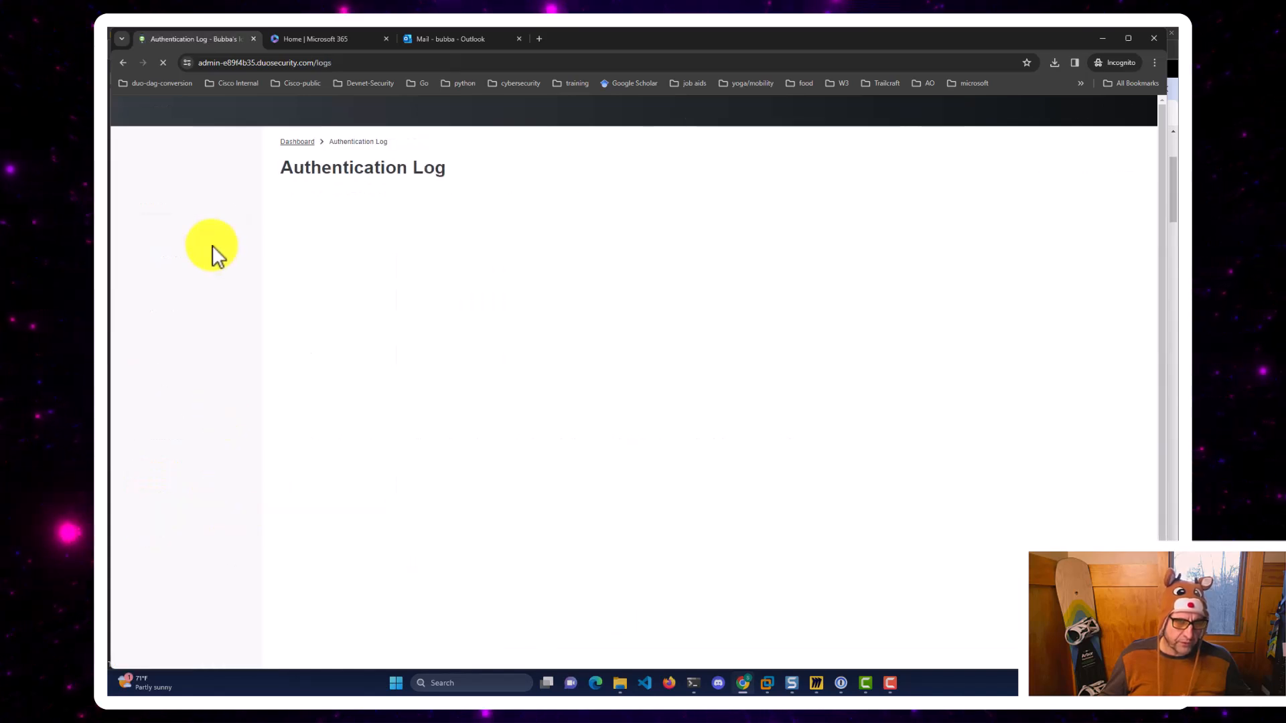
scroll(206, 435, "down", 1)
scroll(206, 436, "down", 3)
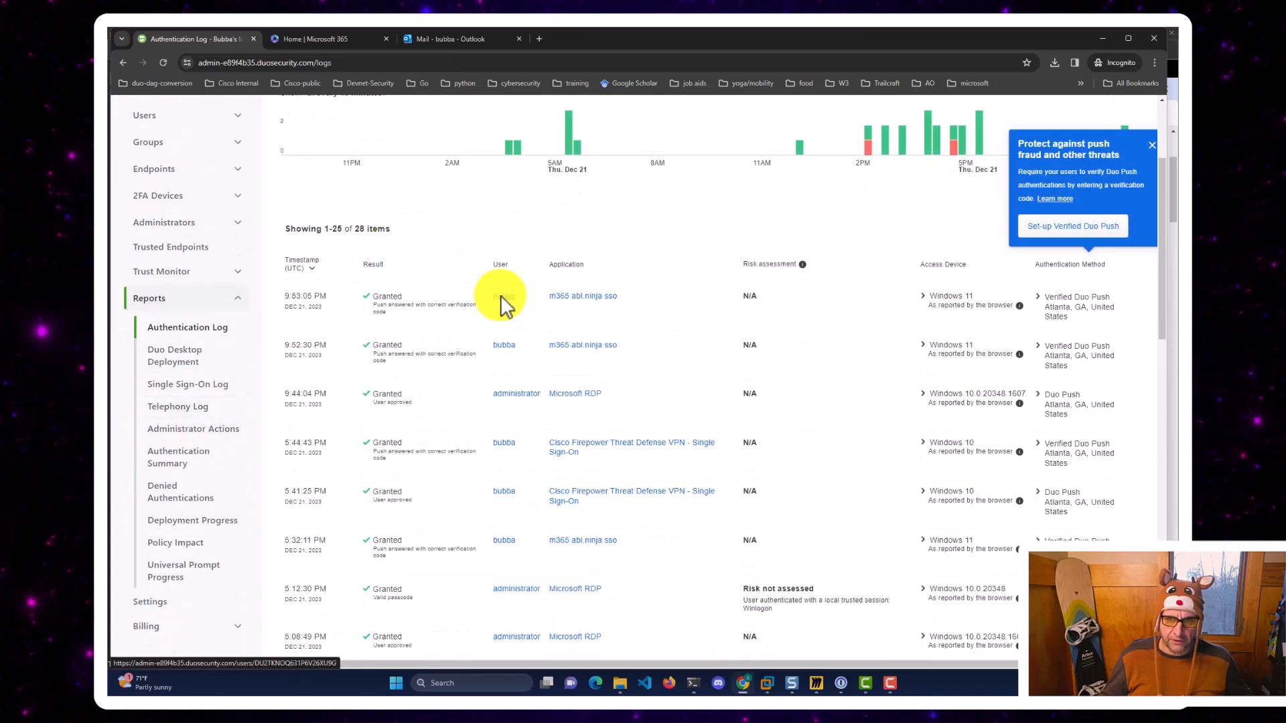
scroll(353, 309, "up", 2)
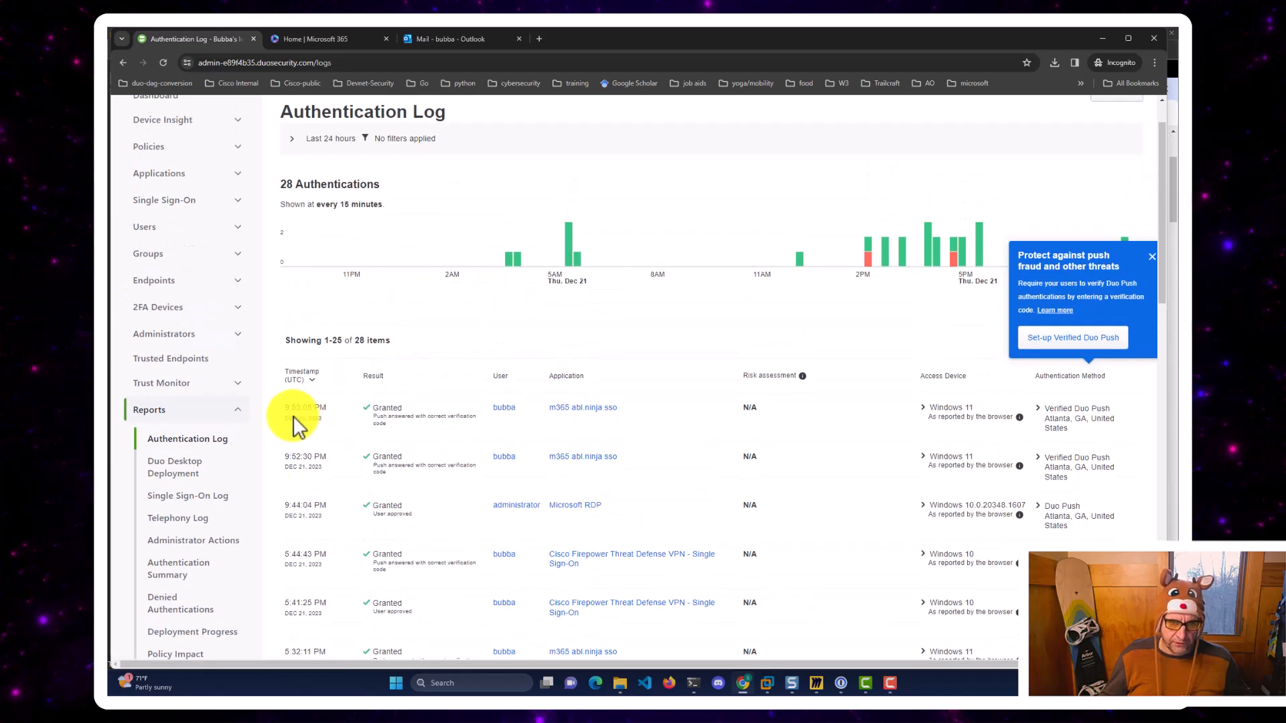
left_click_drag(283, 406, 491, 422)
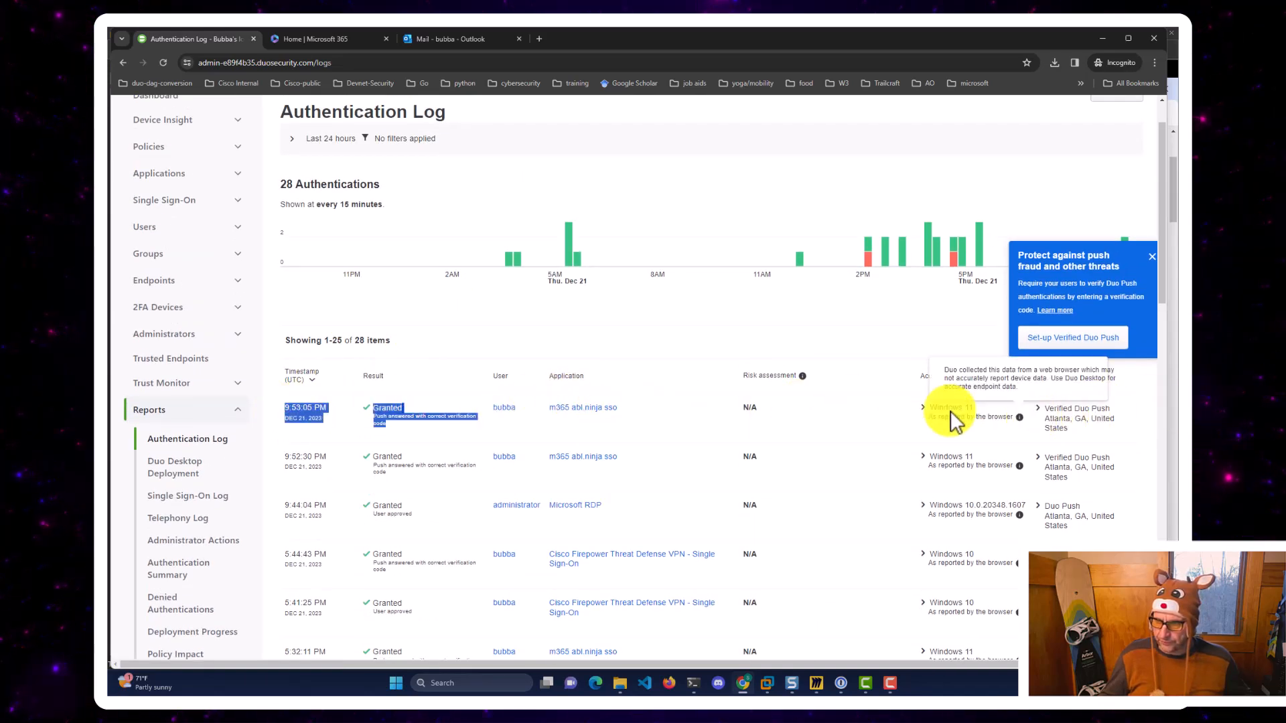
left_click(924, 408)
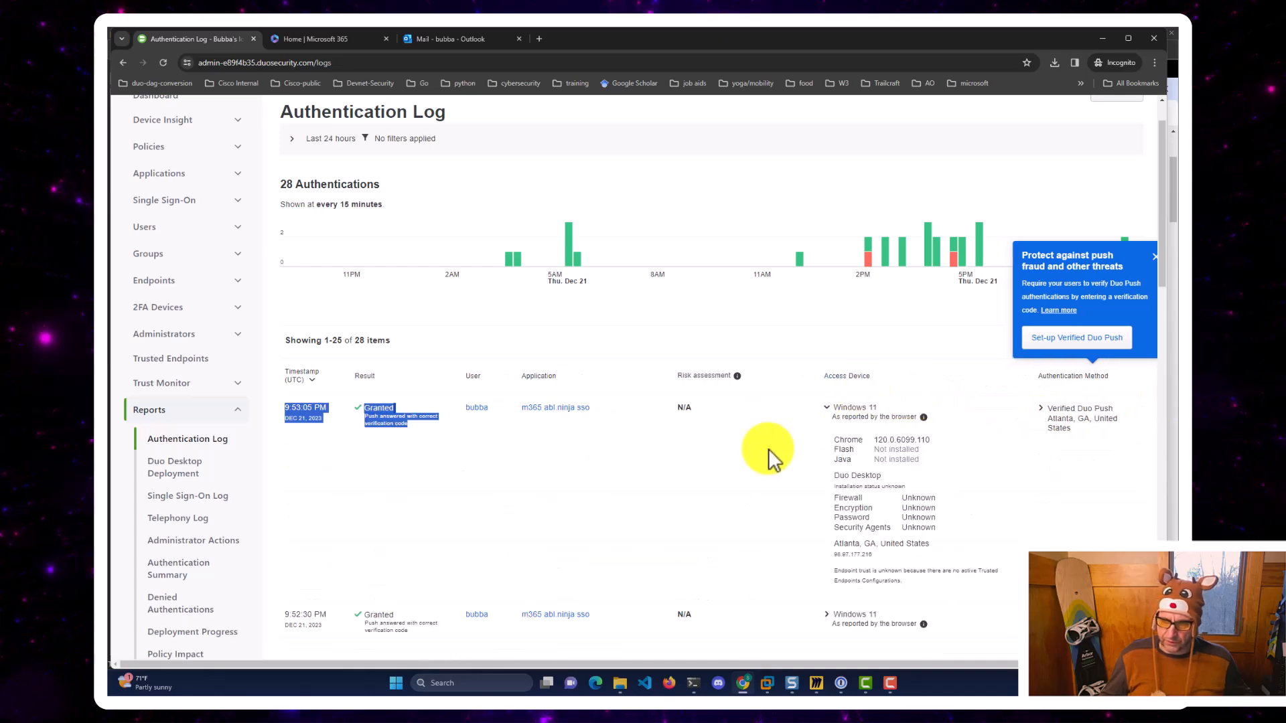
scroll(769, 452, "down", 2)
left_click_drag(831, 364, 951, 409)
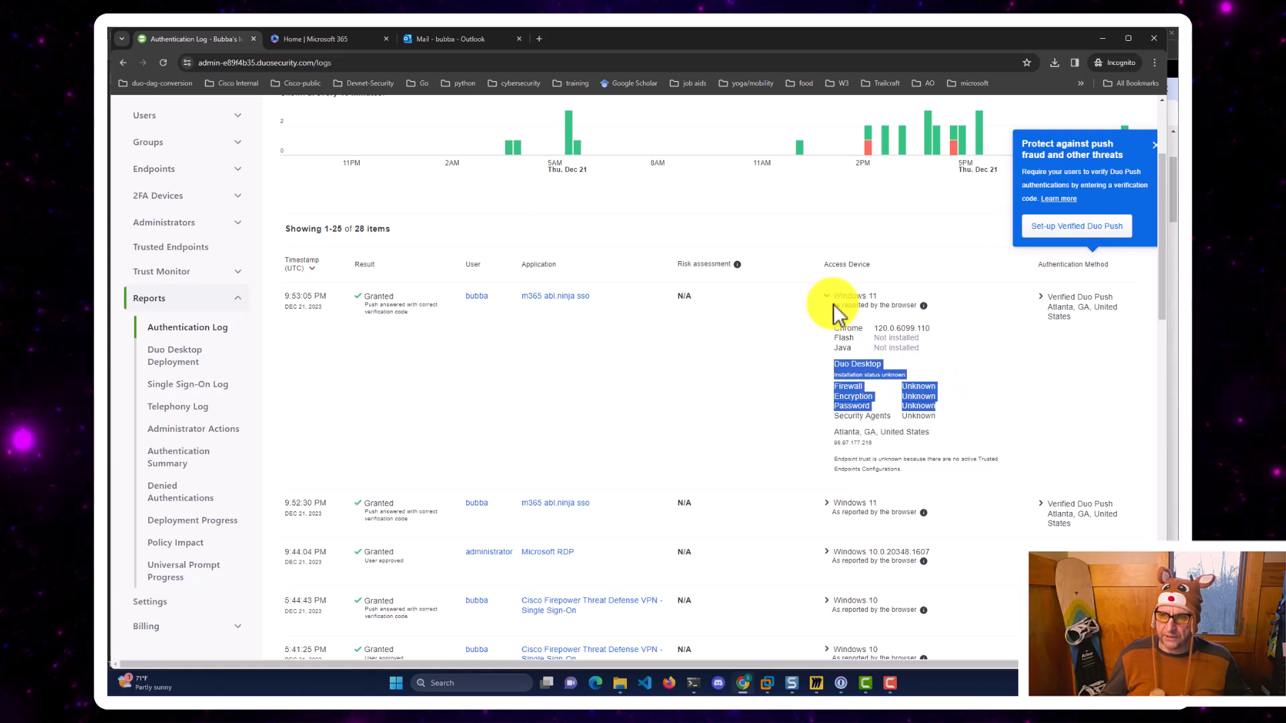
scroll(833, 304, "up", 3)
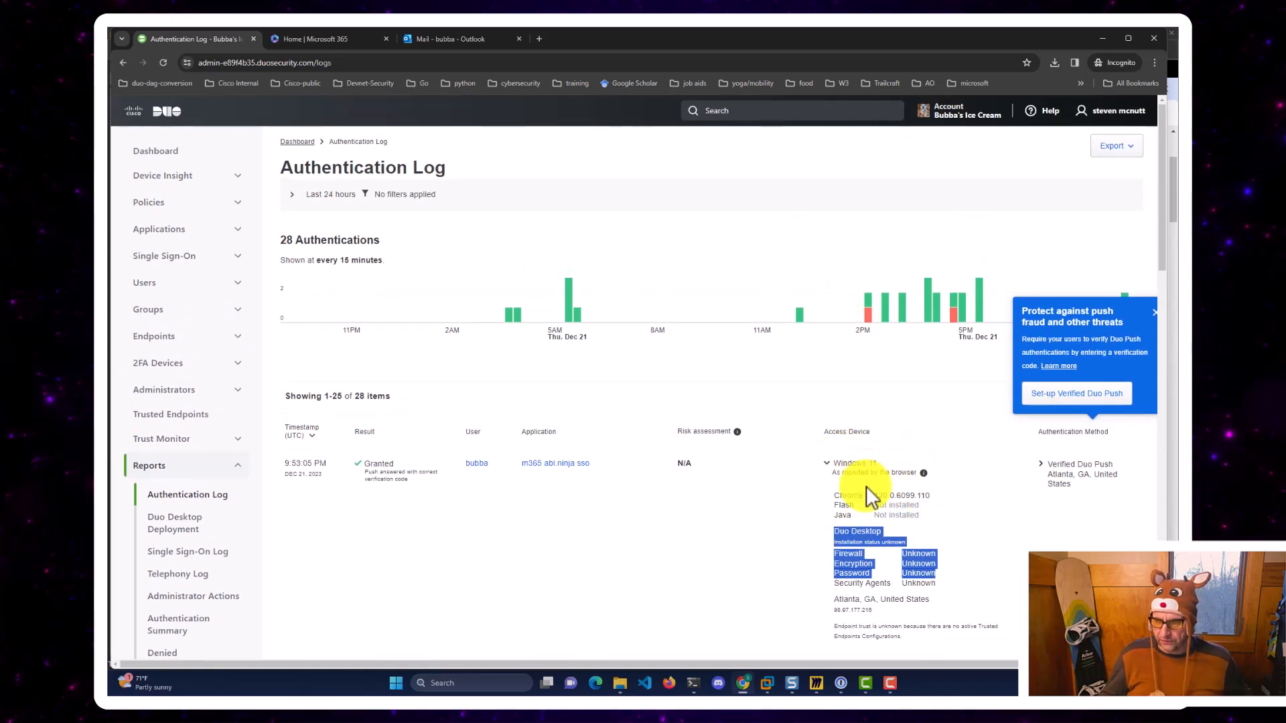
Expand and review the device details of the Mac OS X VPN login.
scroll(866, 487, "down", 7)
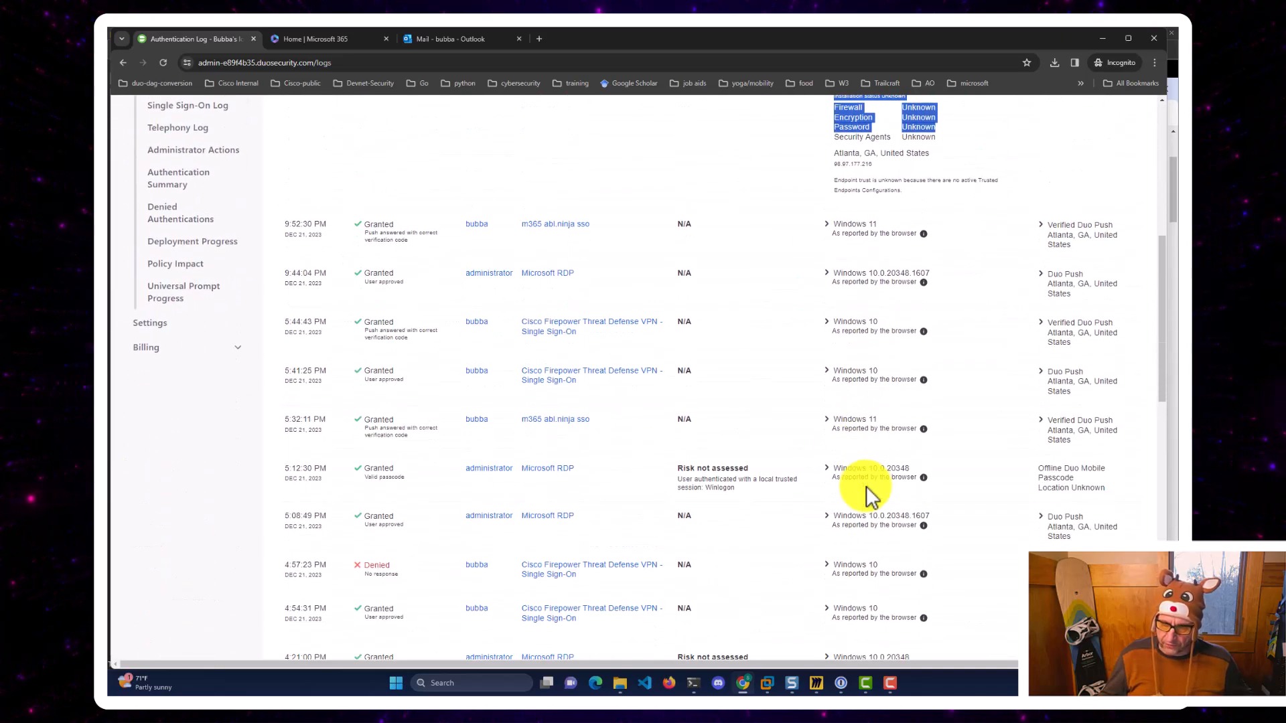
scroll(867, 487, "down", 5)
scroll(866, 487, "down", 3)
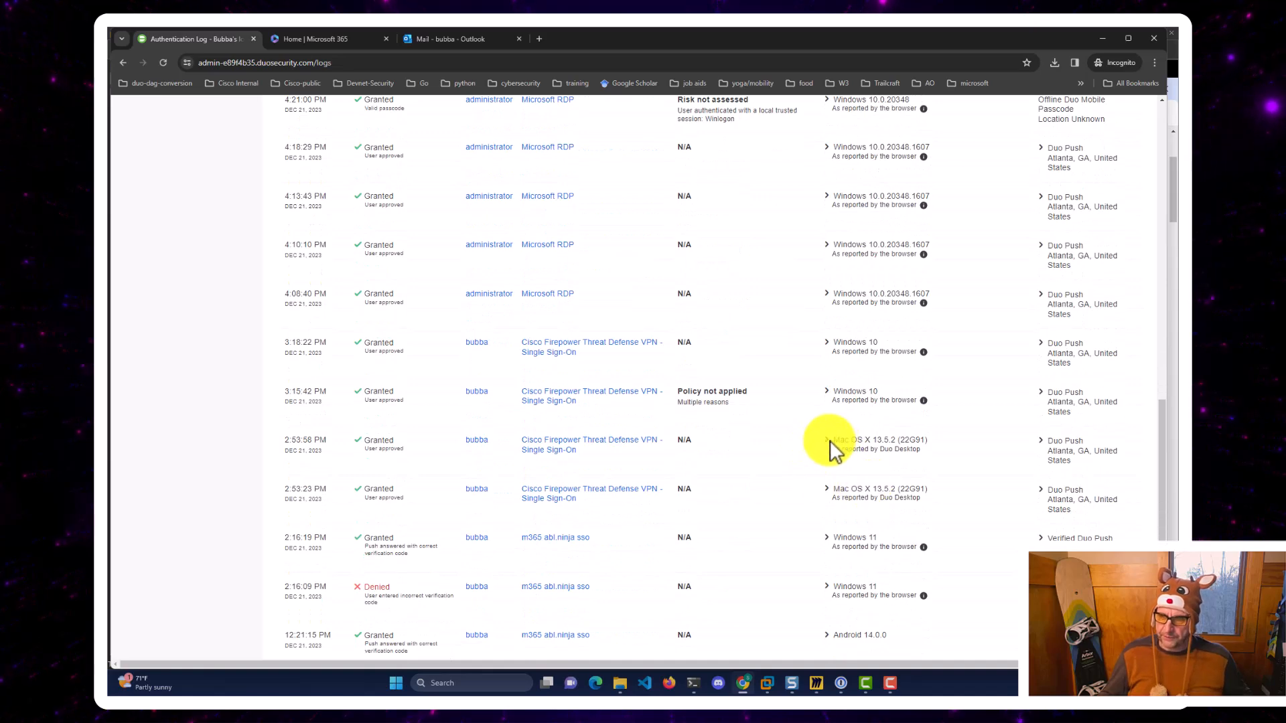
left_click(827, 439)
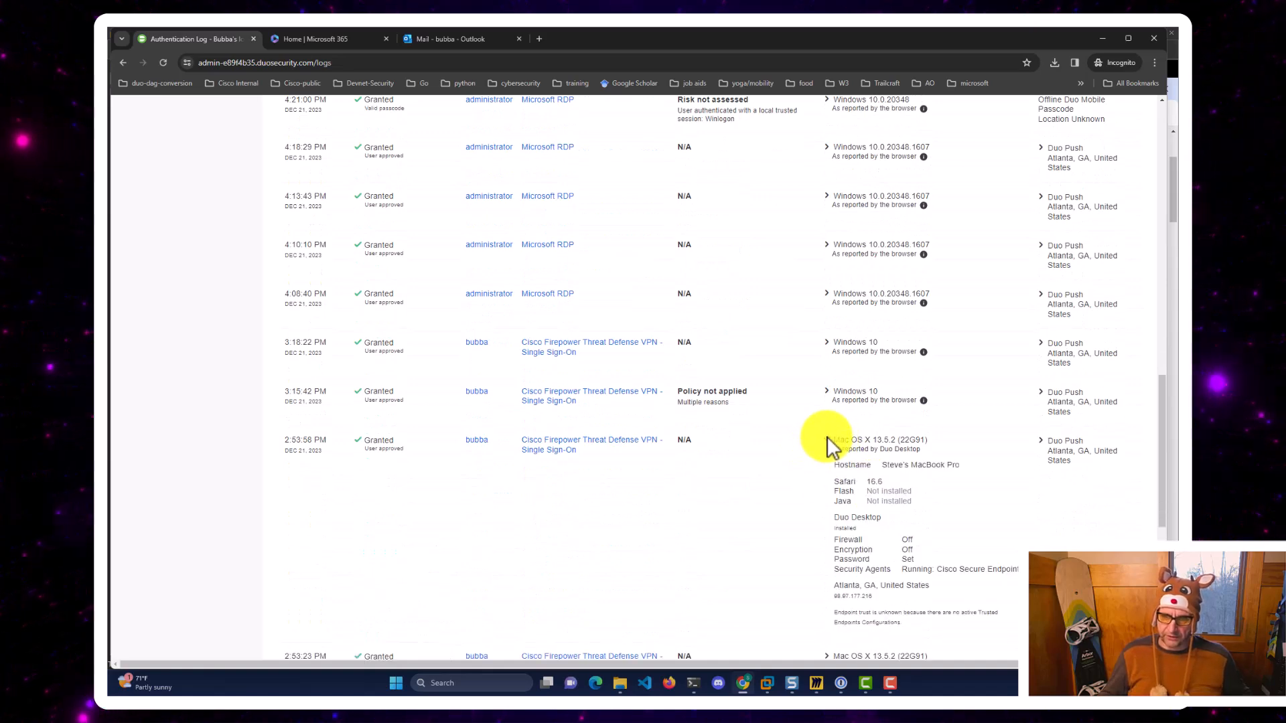
scroll(827, 437, "down", 2)
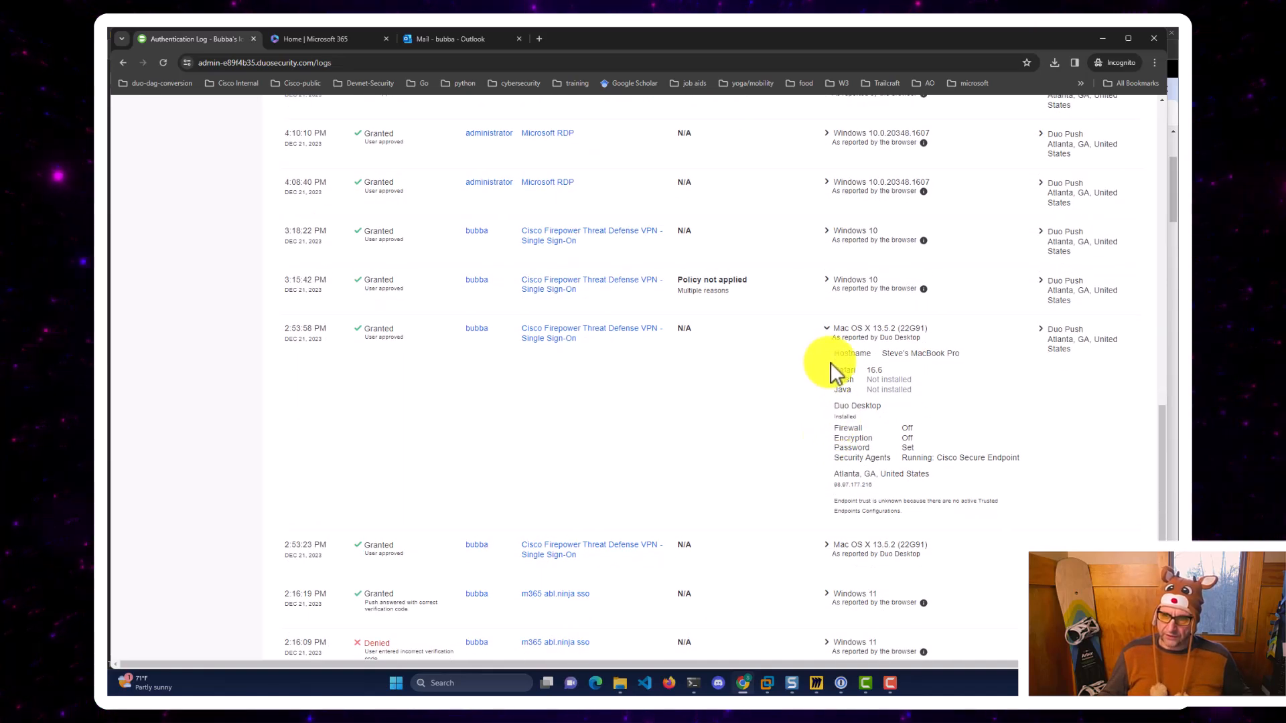
left_click_drag(834, 353, 1026, 469)
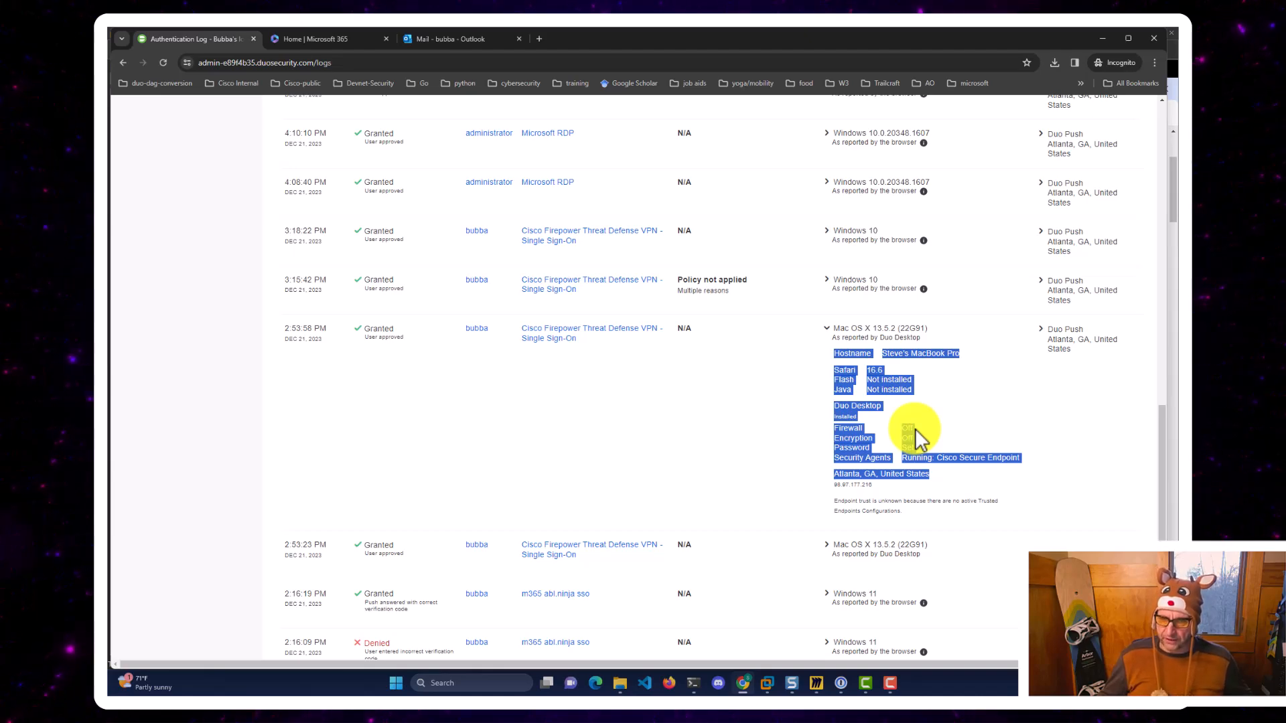
scroll(915, 429, "up", 15)
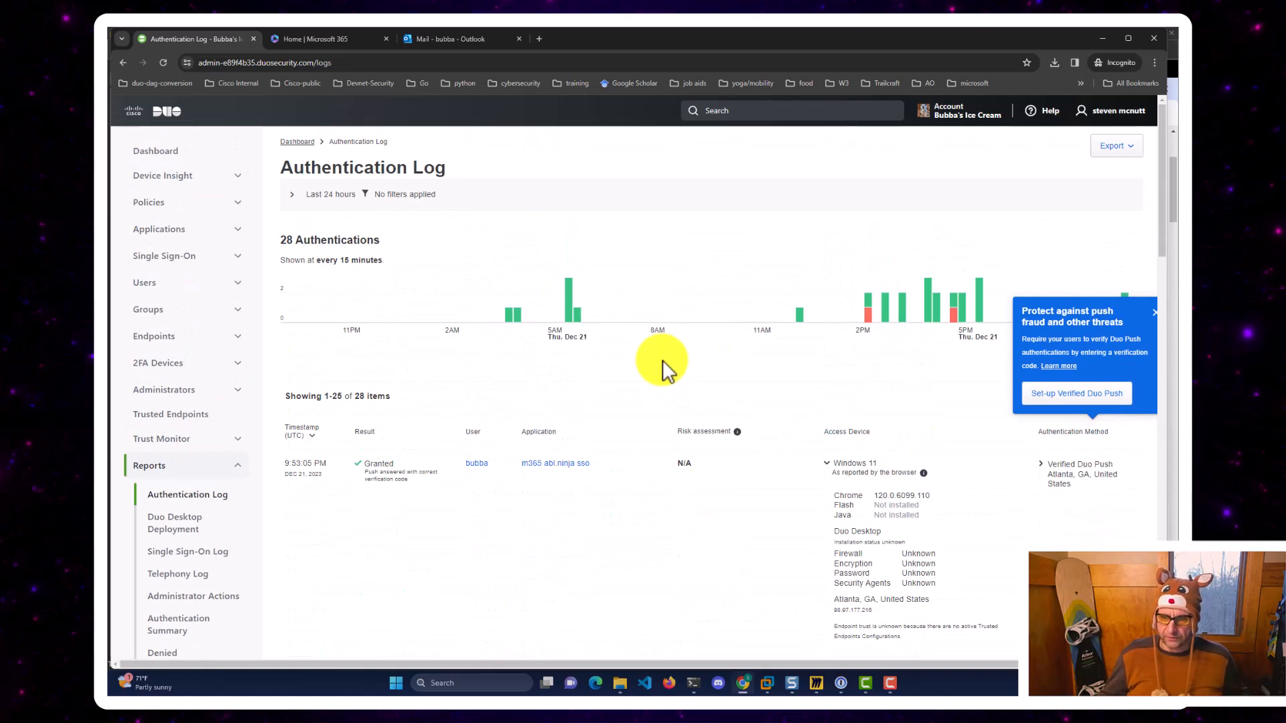
left_click(816, 683)
Pan the Miro board to center the Duo Hybrid Cloud Lab agenda block.
scroll(609, 276, "up", 5)
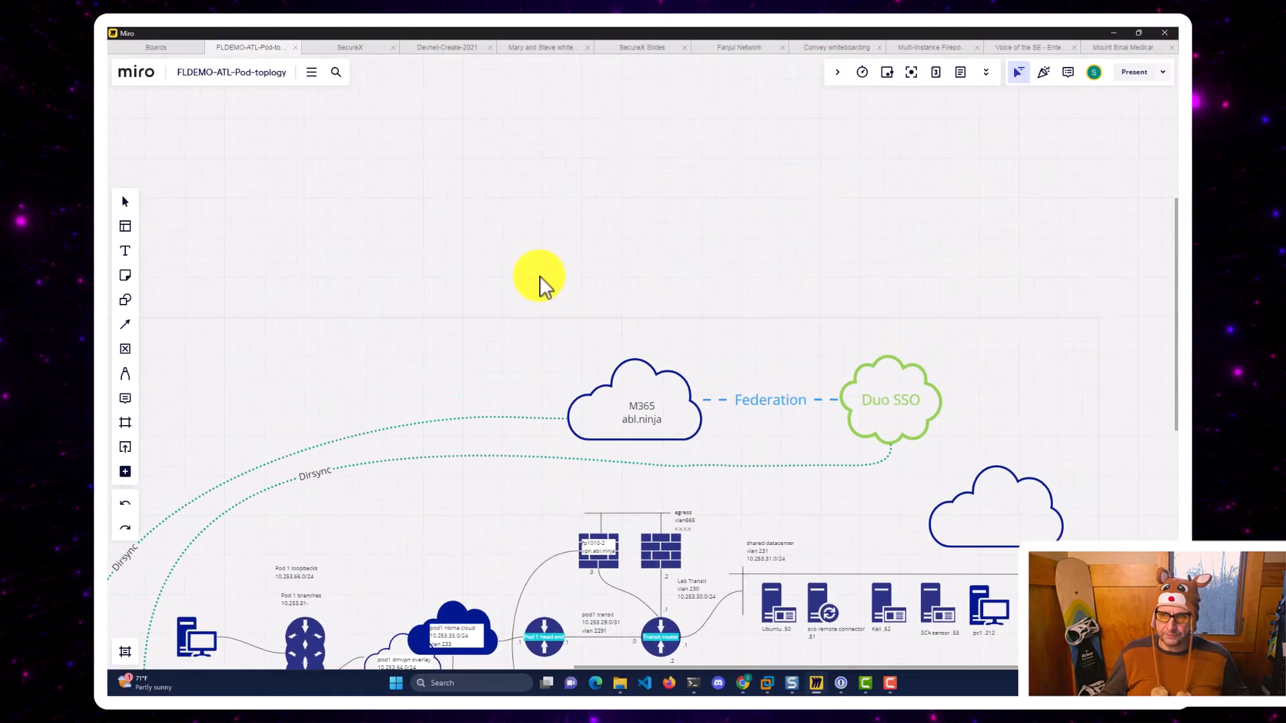
left_click_drag(530, 375, 534, 491)
left_click_drag(482, 284, 494, 393)
left_click(496, 375)
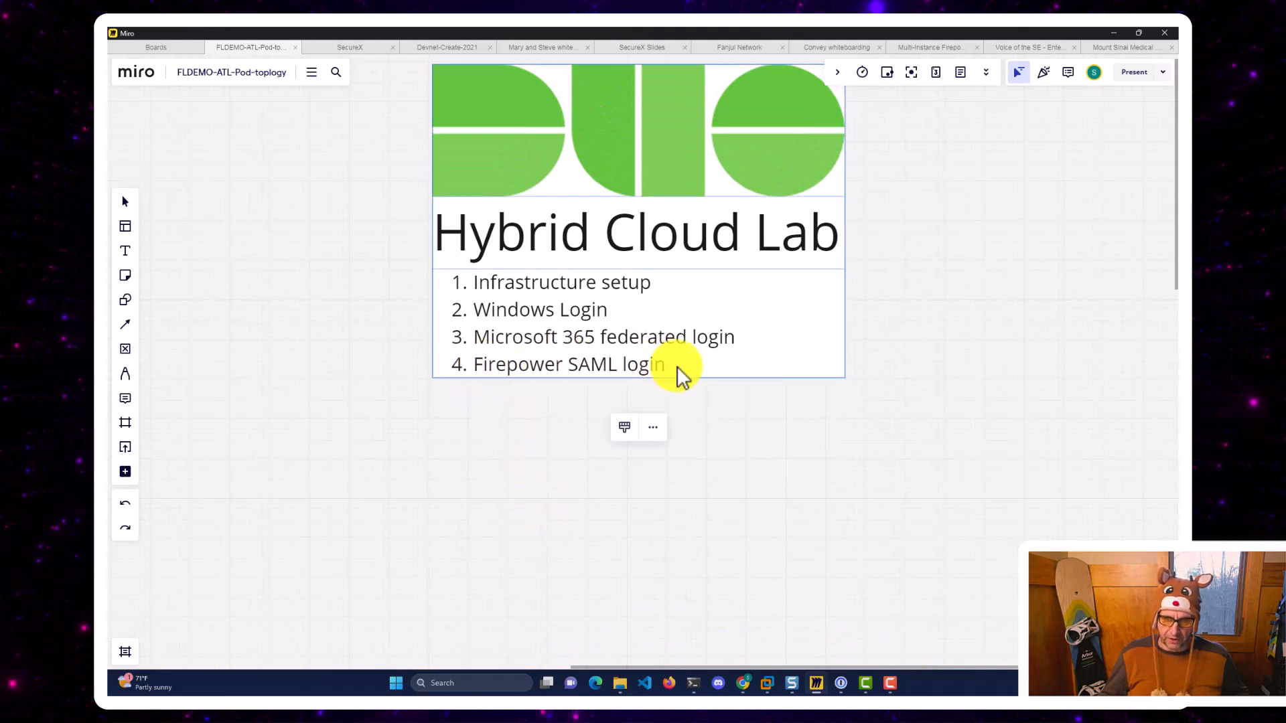
left_click_drag(562, 531, 571, 580)
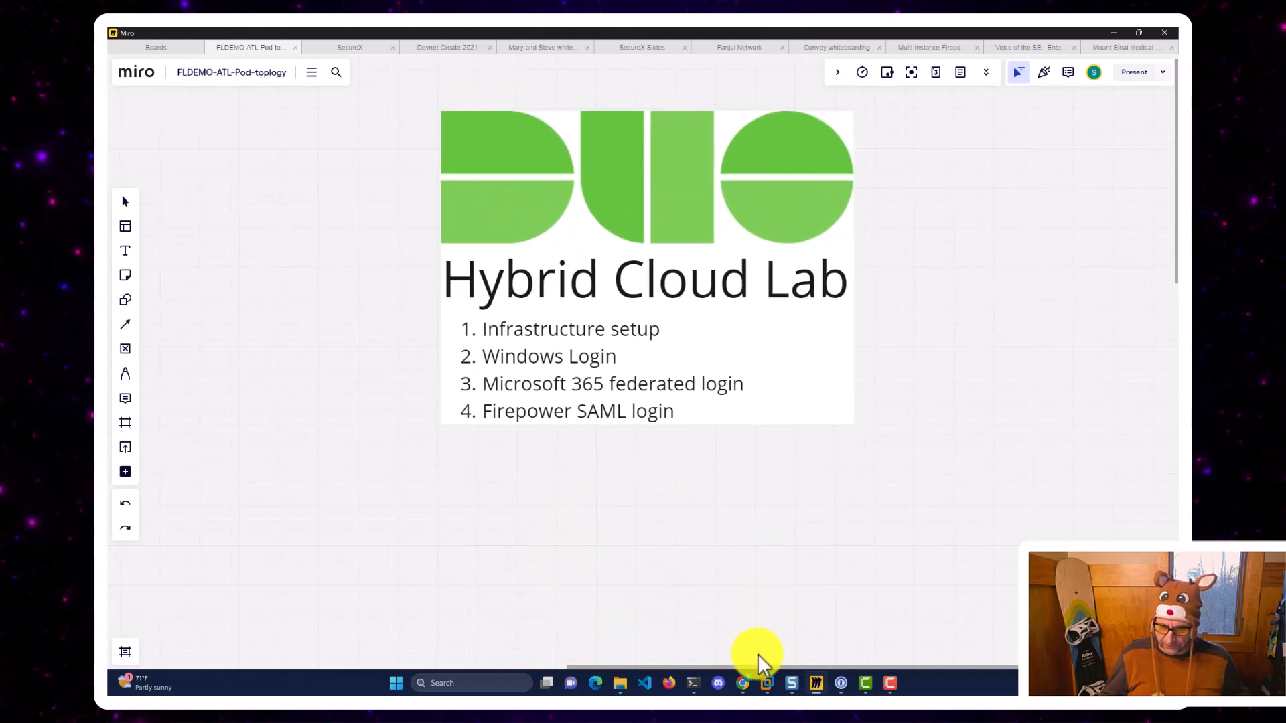
Bring the steve-jumpbox VMware Workstation window to the front from the taskbar.
left_click(769, 687)
left_click(770, 688)
left_click(771, 689)
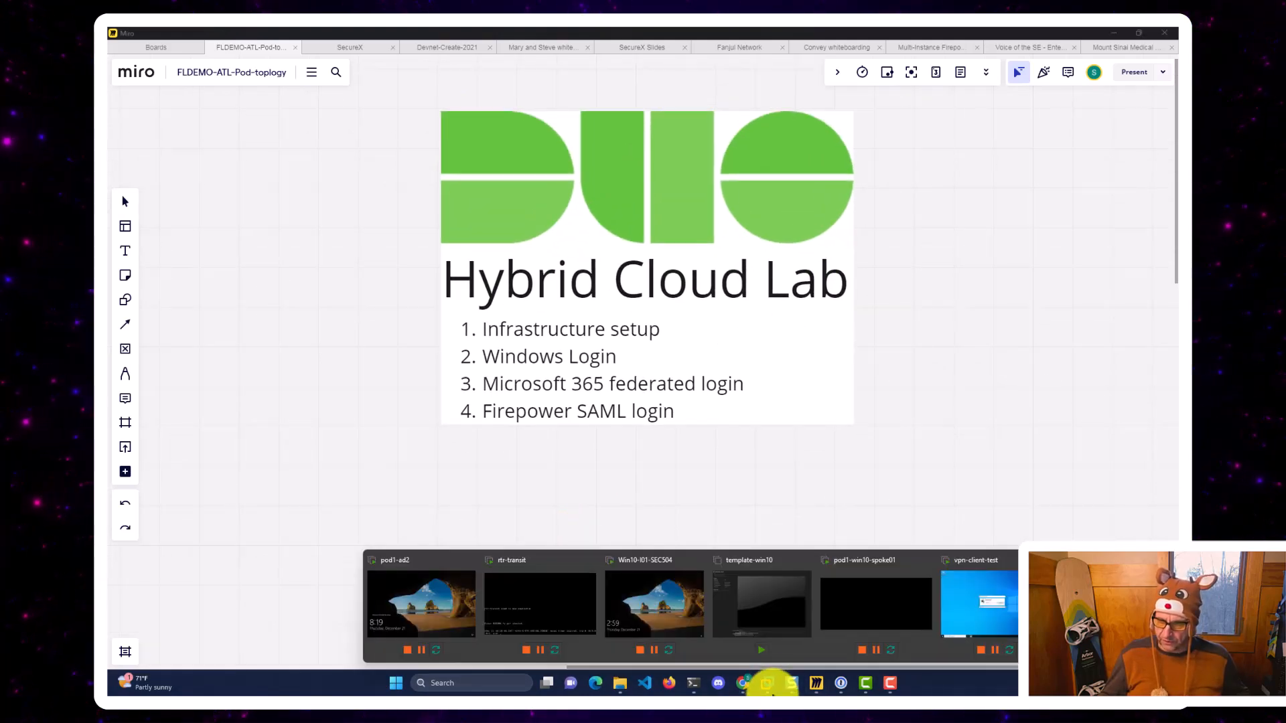
left_click(1126, 603)
Sign in to Secure Firewall Management Center as admin with the account password.
left_click(528, 117)
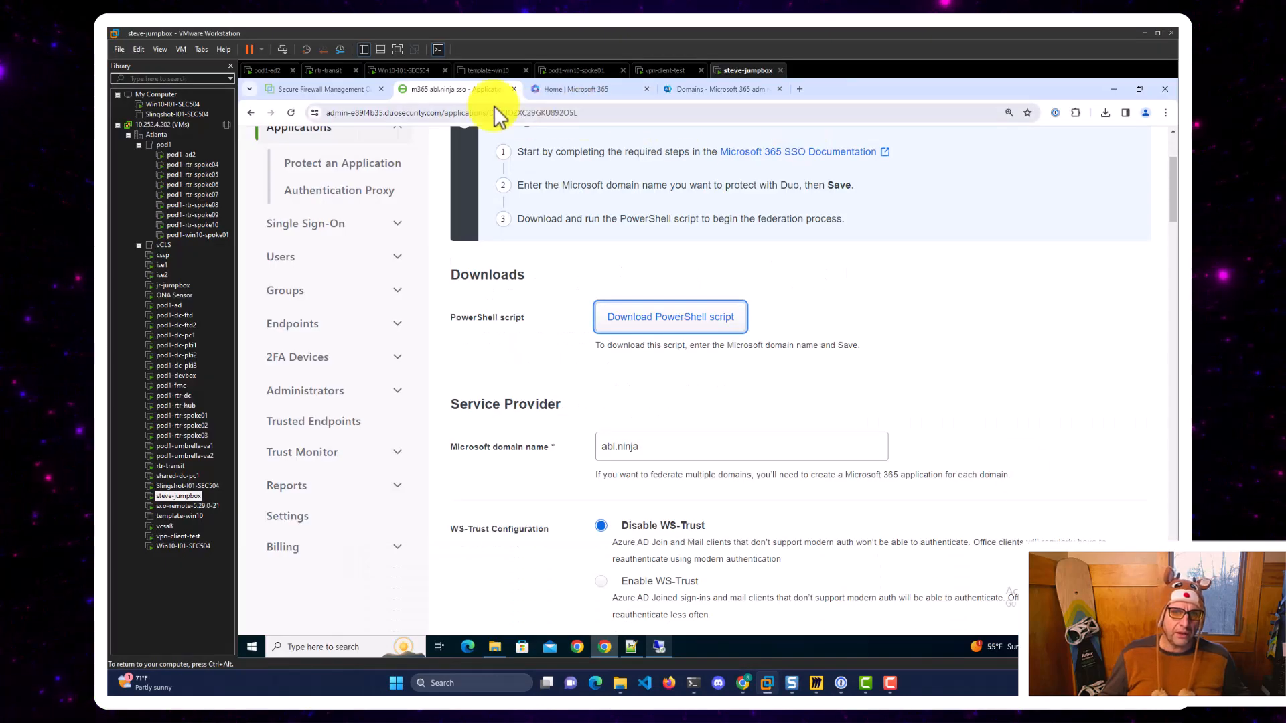
left_click(348, 87)
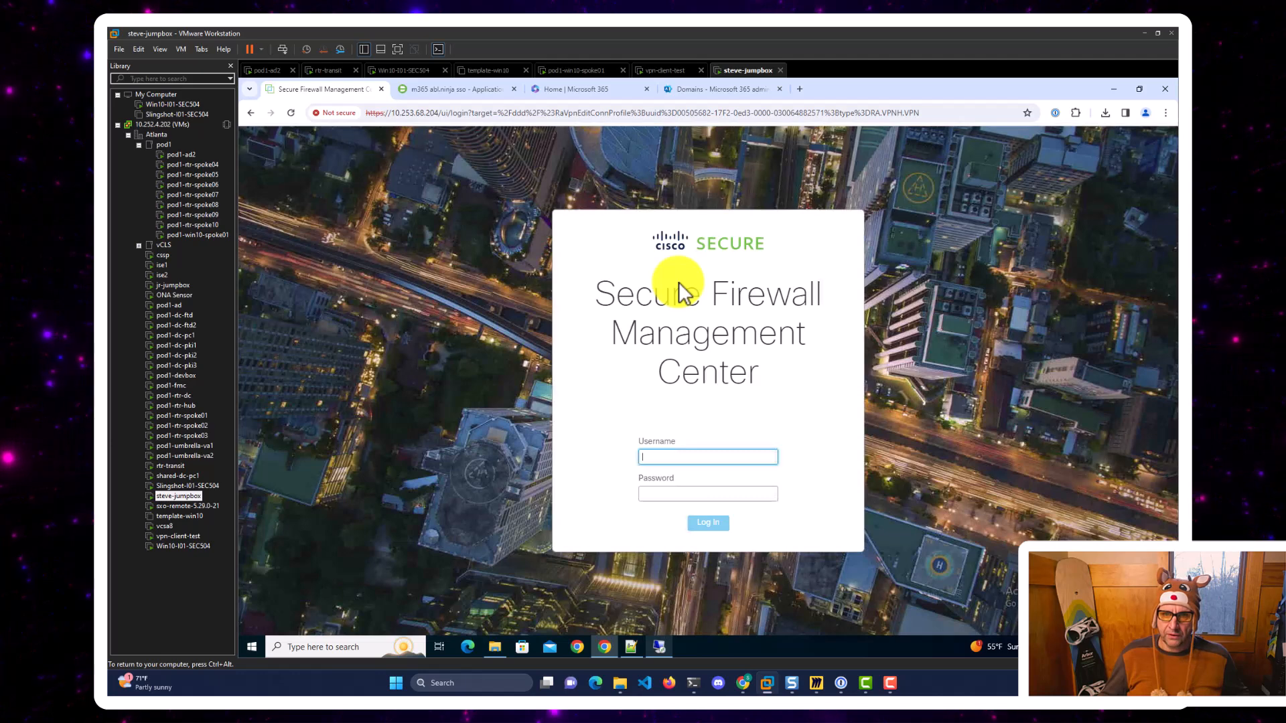
type("admi")
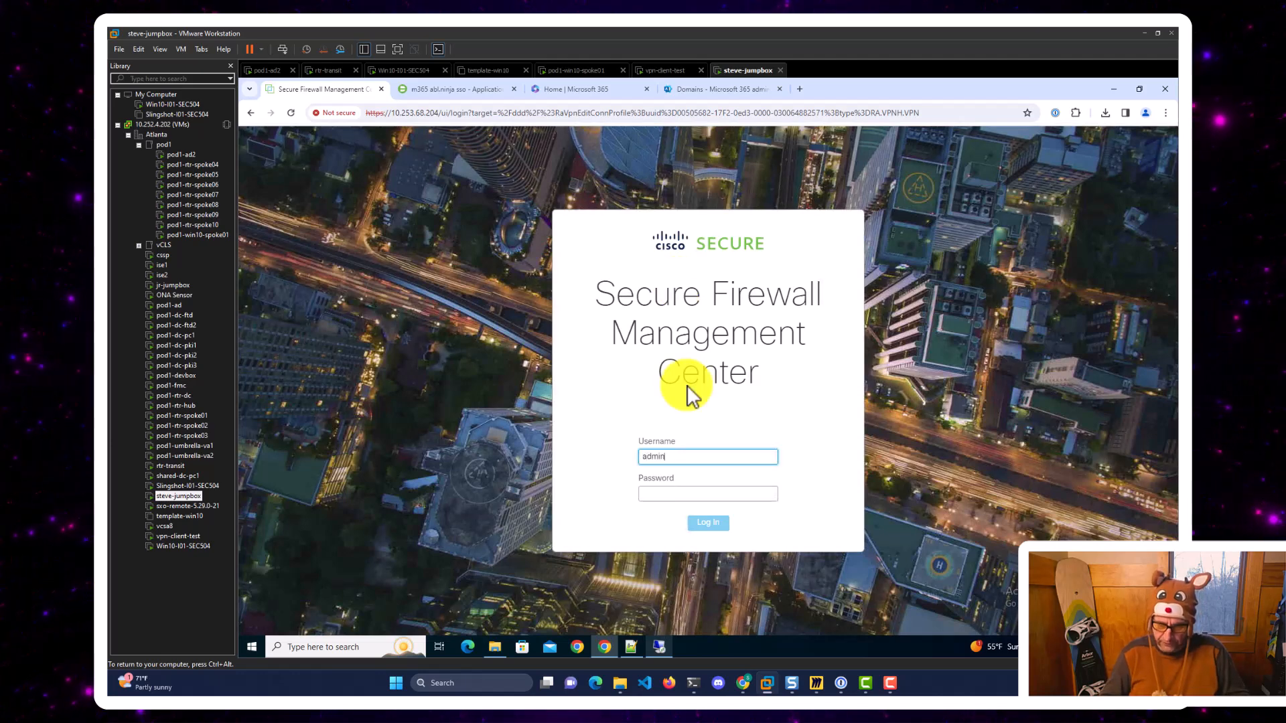
type("n")
key("Tab")
type("•")
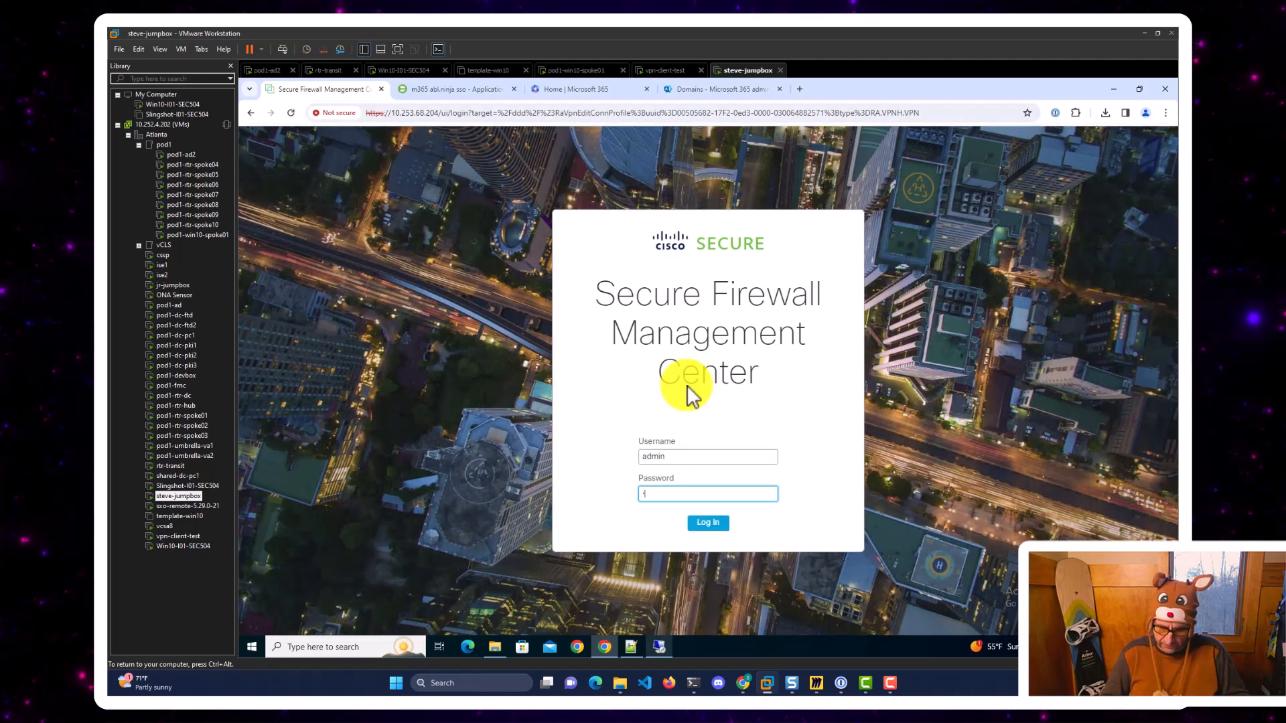
key("Return")
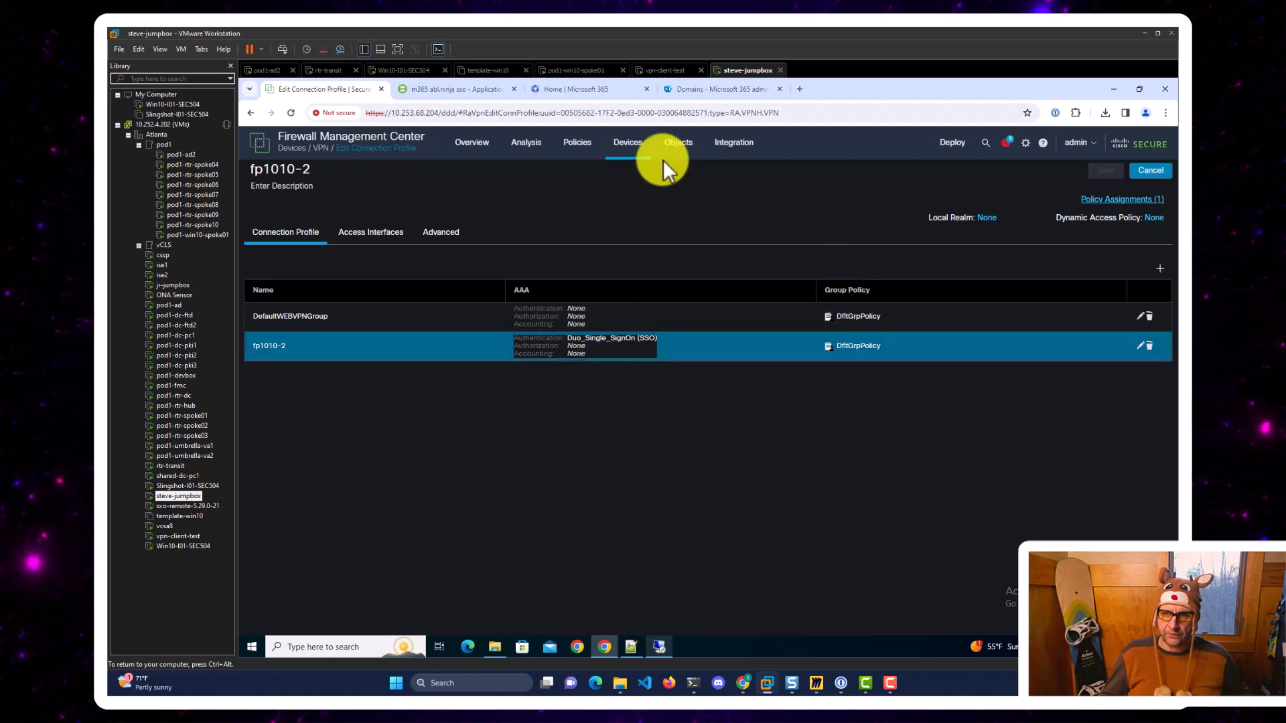
mouse_move(673, 142)
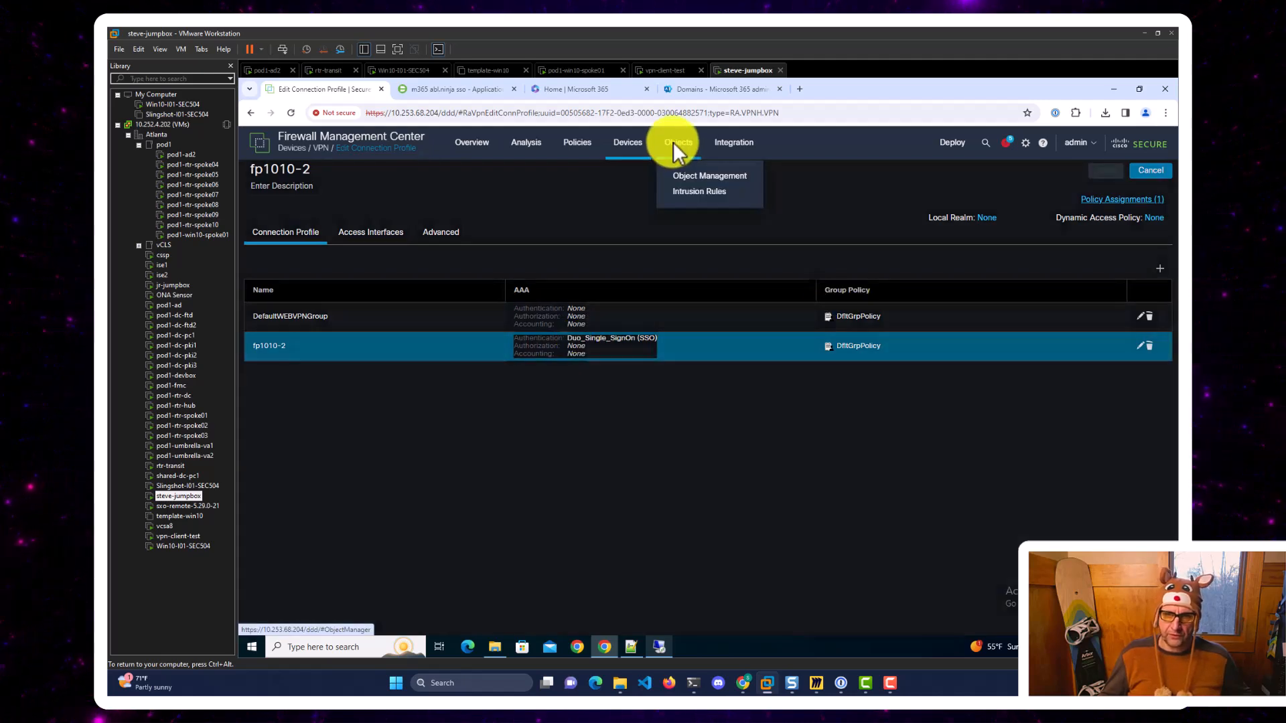
left_click(698, 175)
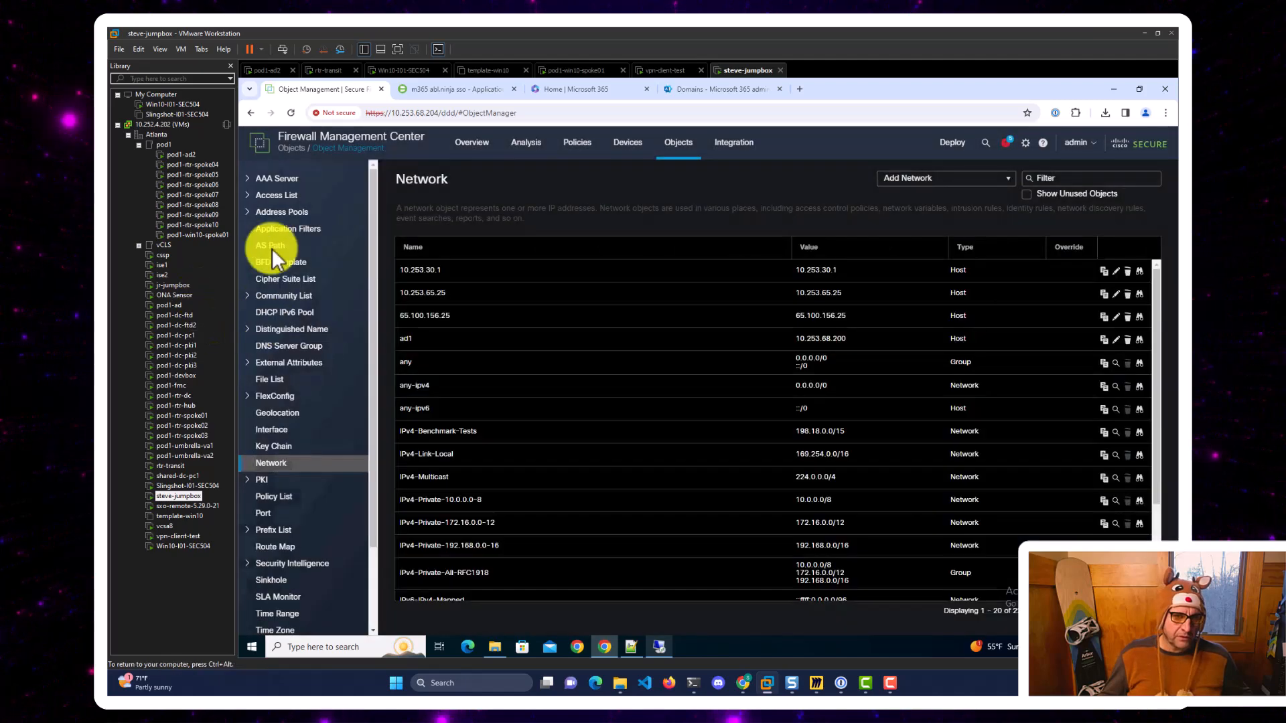
left_click(249, 179)
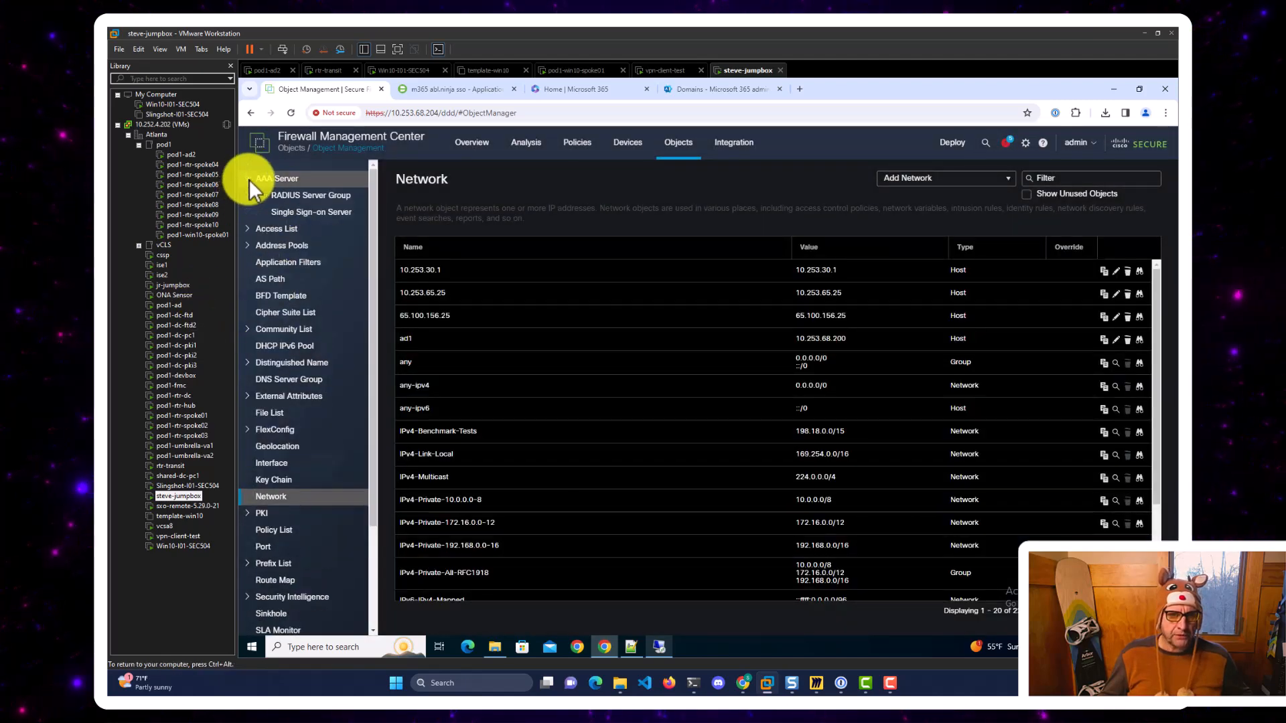
left_click(302, 213)
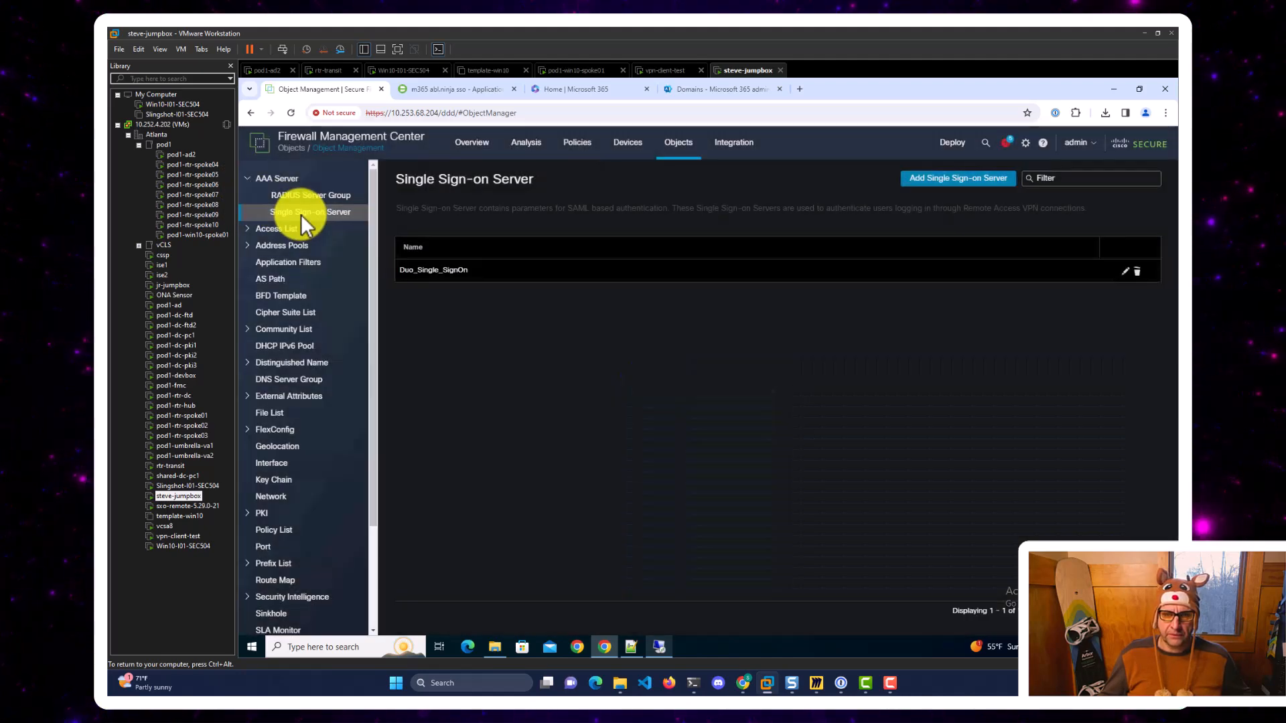
left_click(1124, 270)
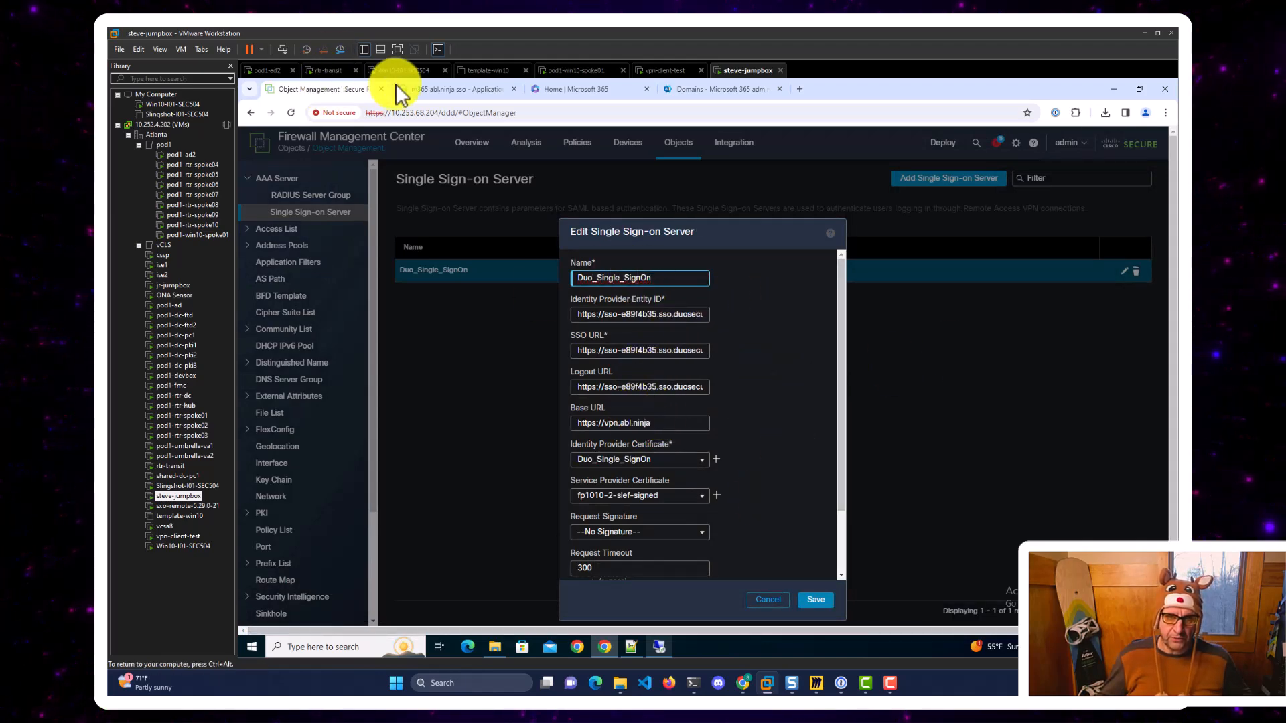
left_click(744, 680)
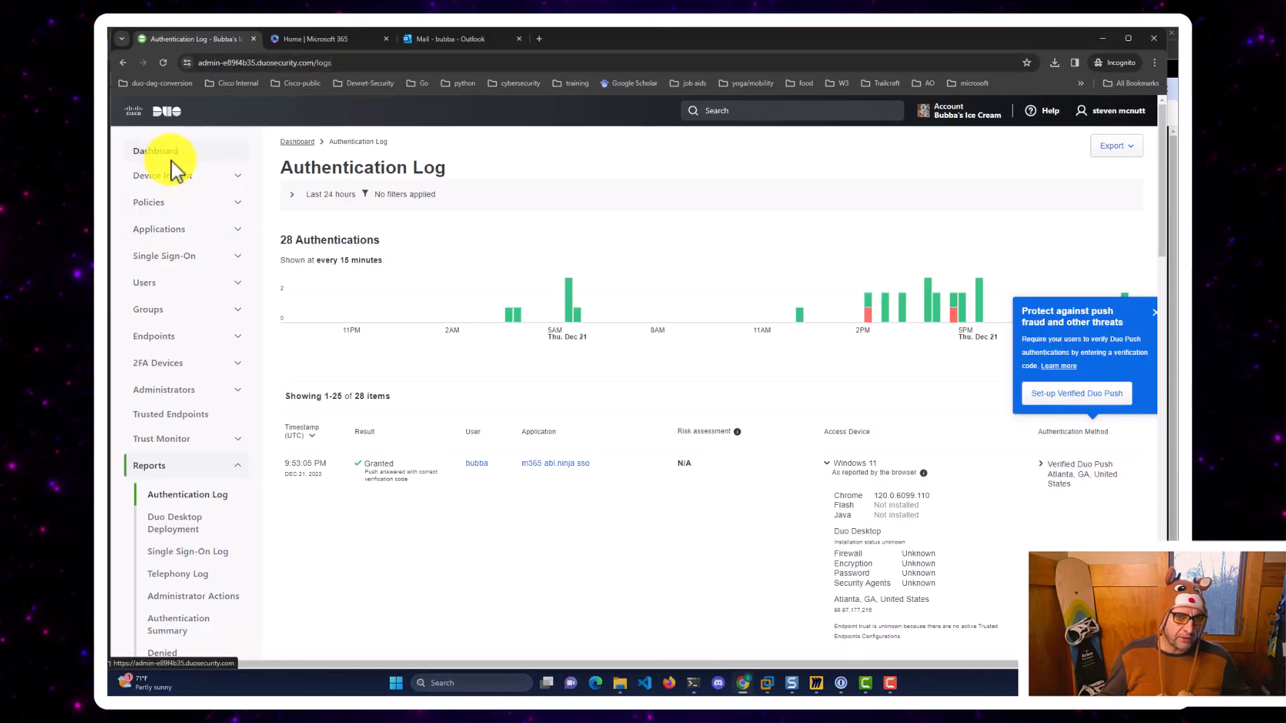
Open the Cisco Firepower Threat Defense VPN - Single Sign-On application from the Applications list.
left_click(154, 231)
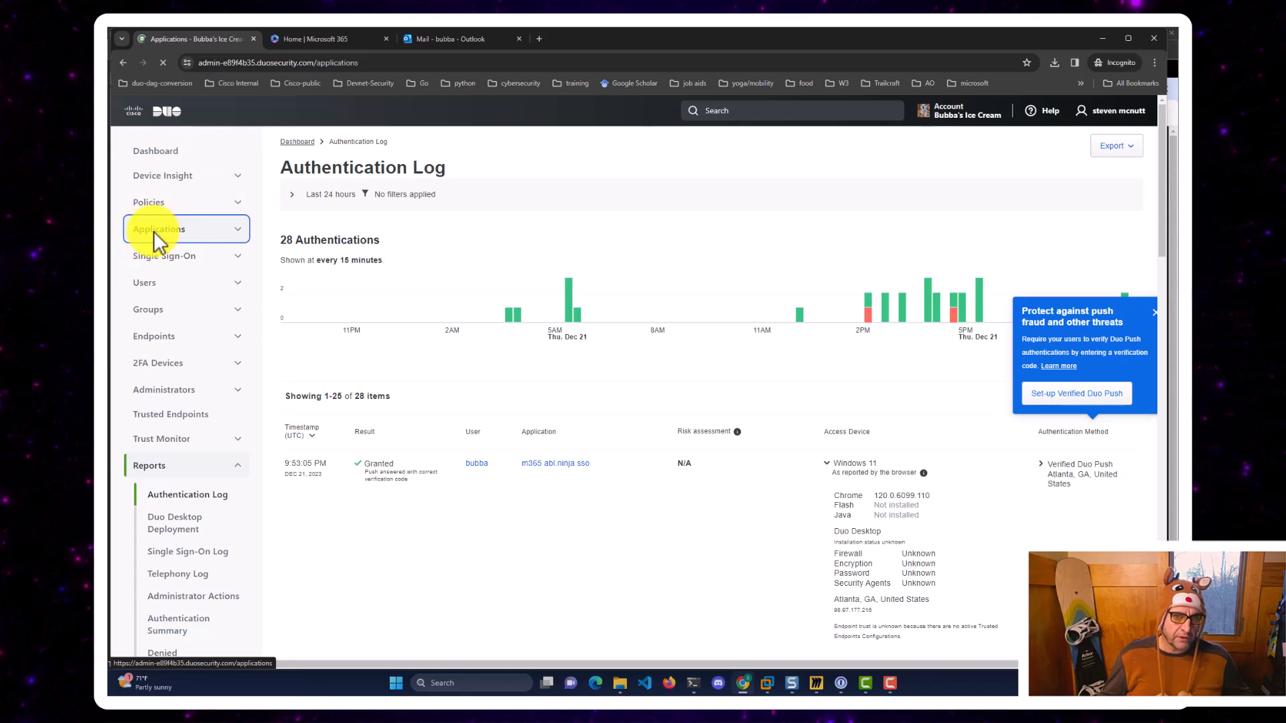
scroll(450, 284, "down", 2)
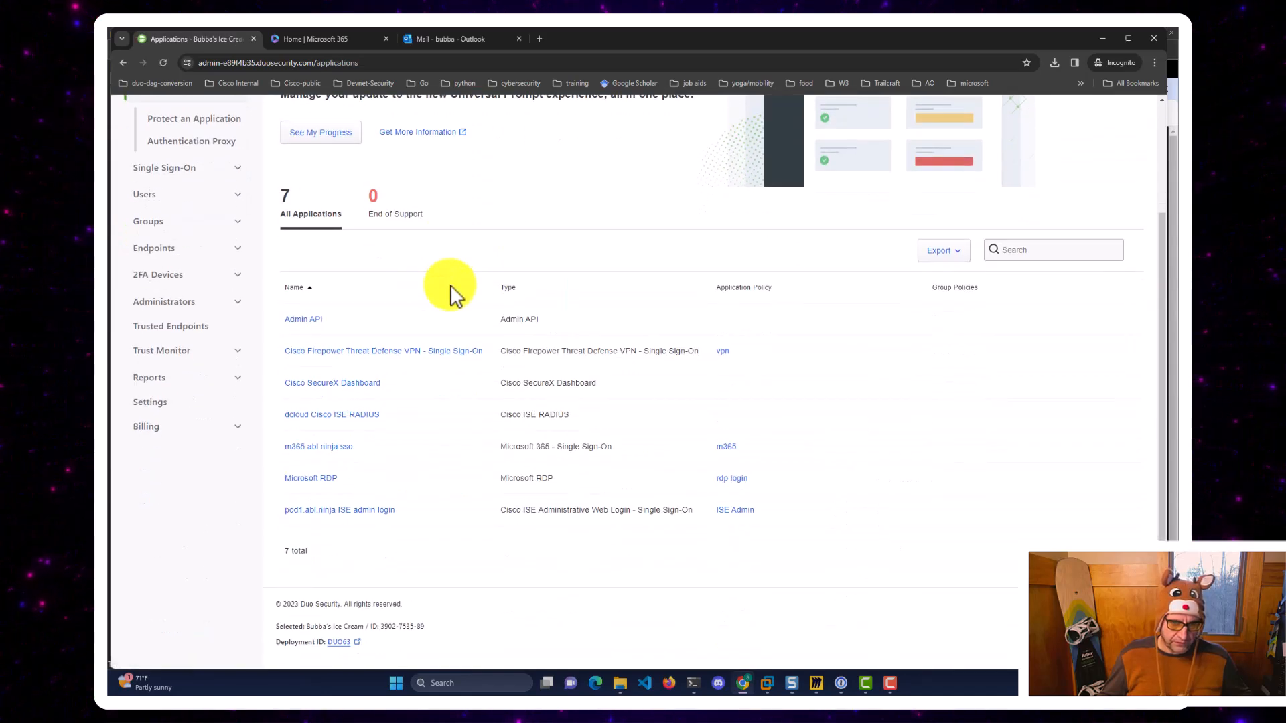
left_click(364, 353)
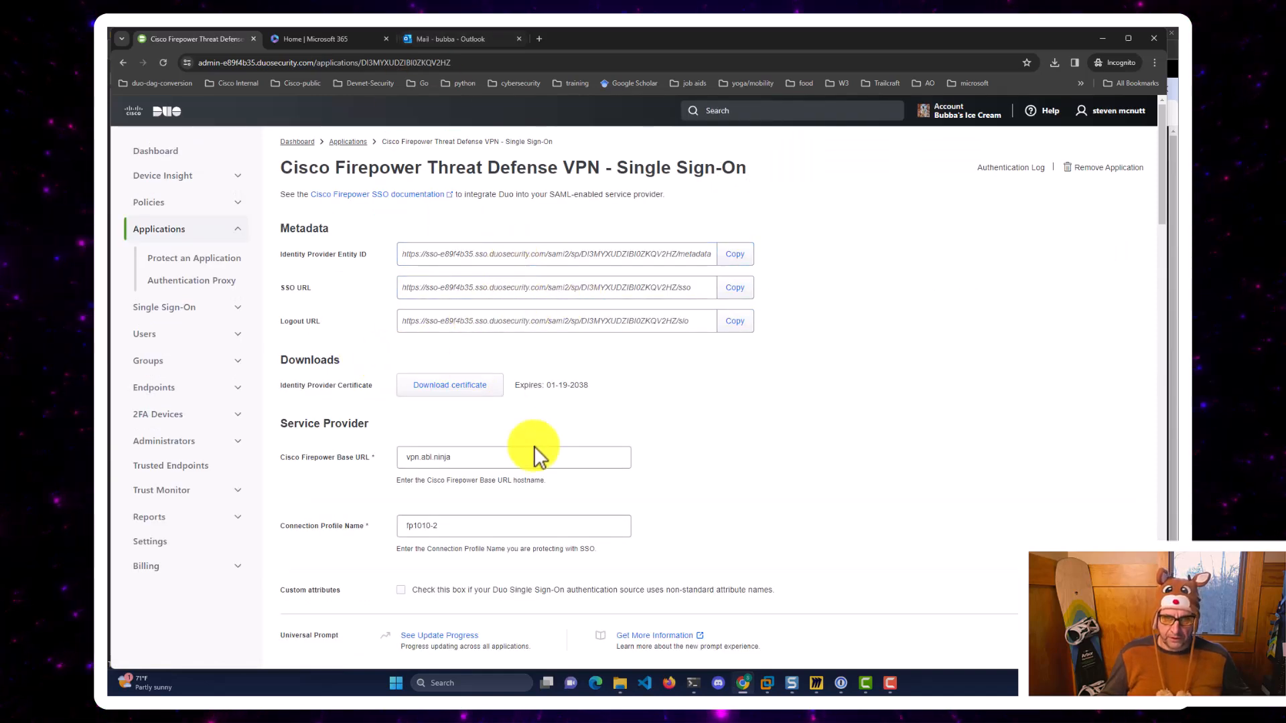
Close the Edit Single Sign-on Server dialog without saving.
mouse_move(770, 681)
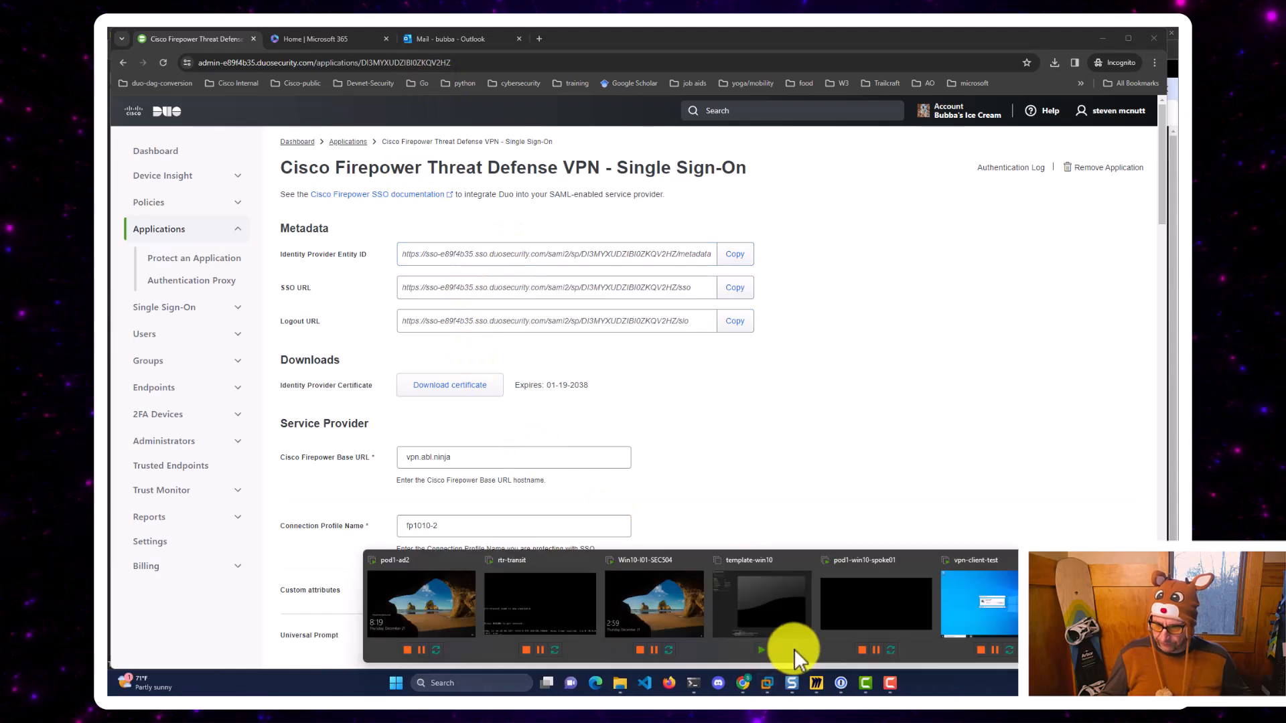
left_click(1105, 605)
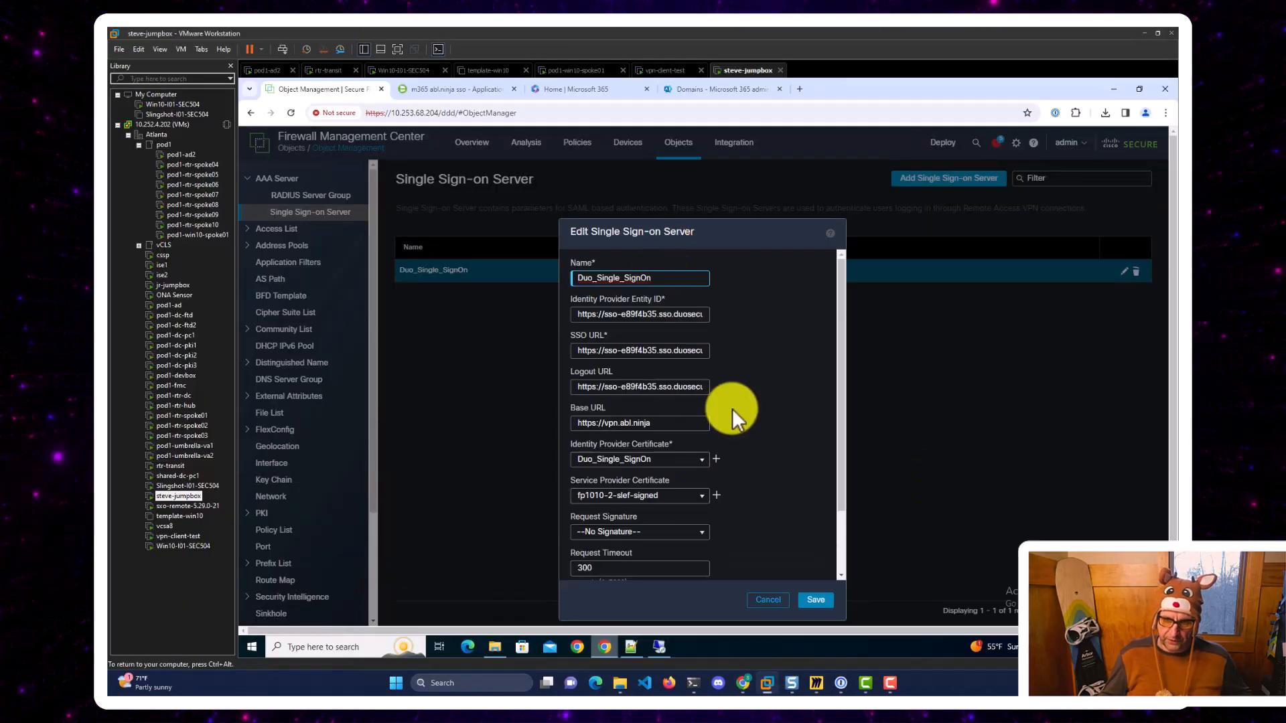
scroll(733, 408, "down", 2)
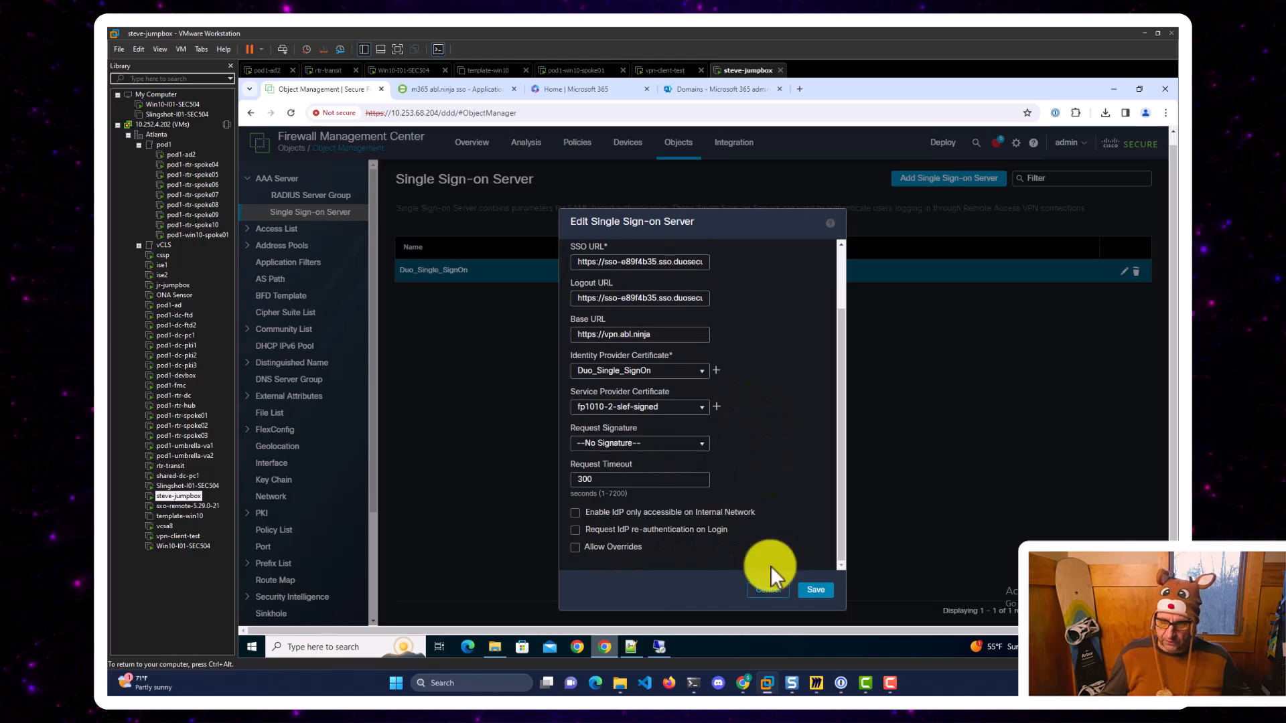
left_click(768, 590)
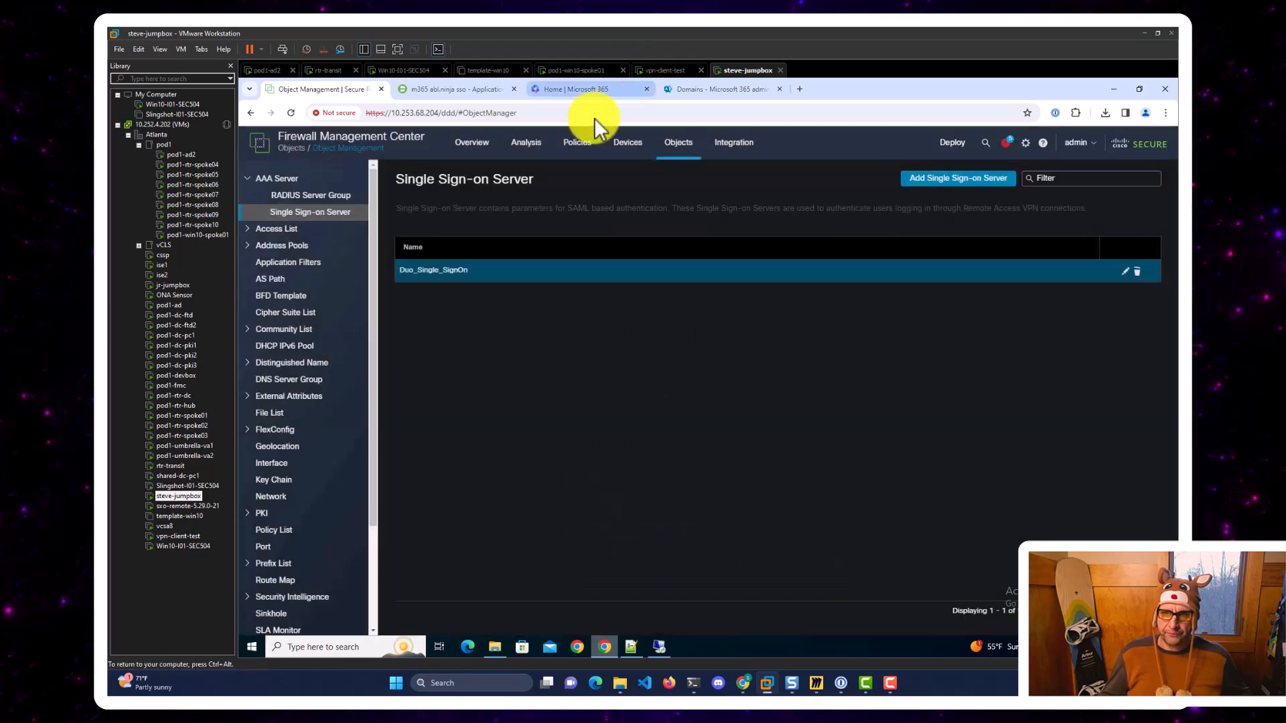
Review fp1010-2's AAA settings: SAML via Duo_Single_SignOn with Default OS Browser.
left_click(251, 111)
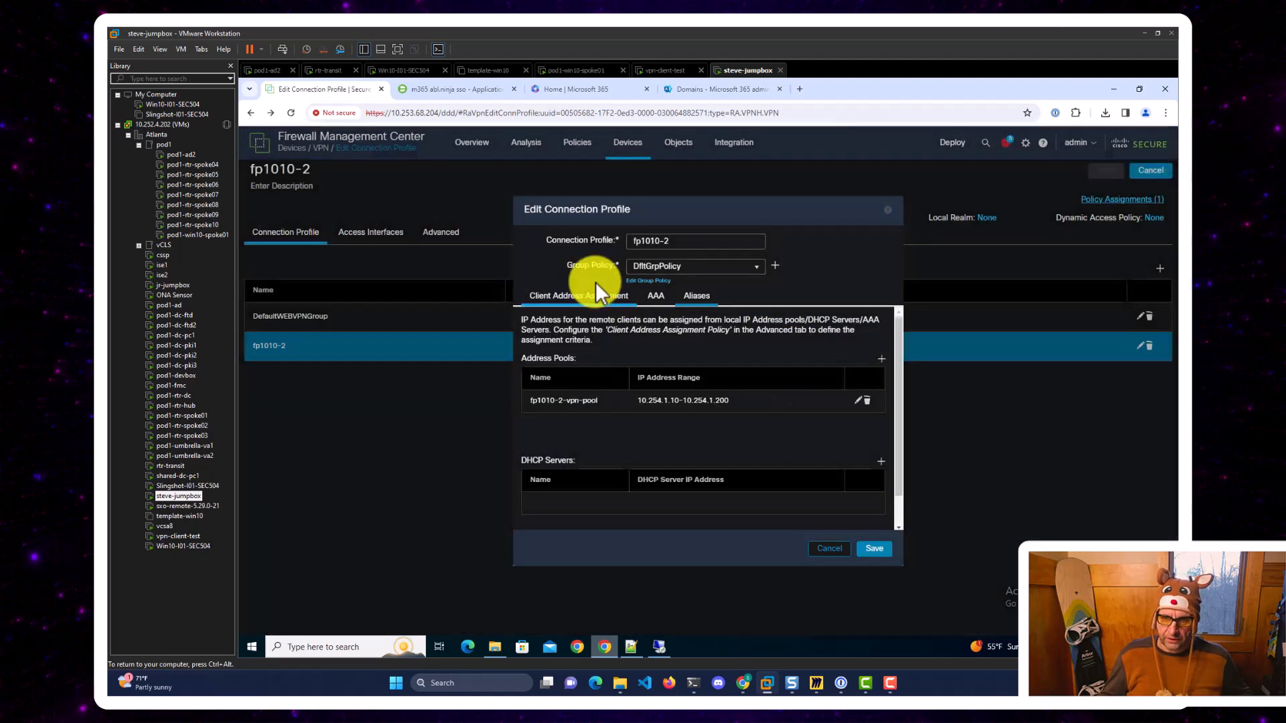
left_click(657, 296)
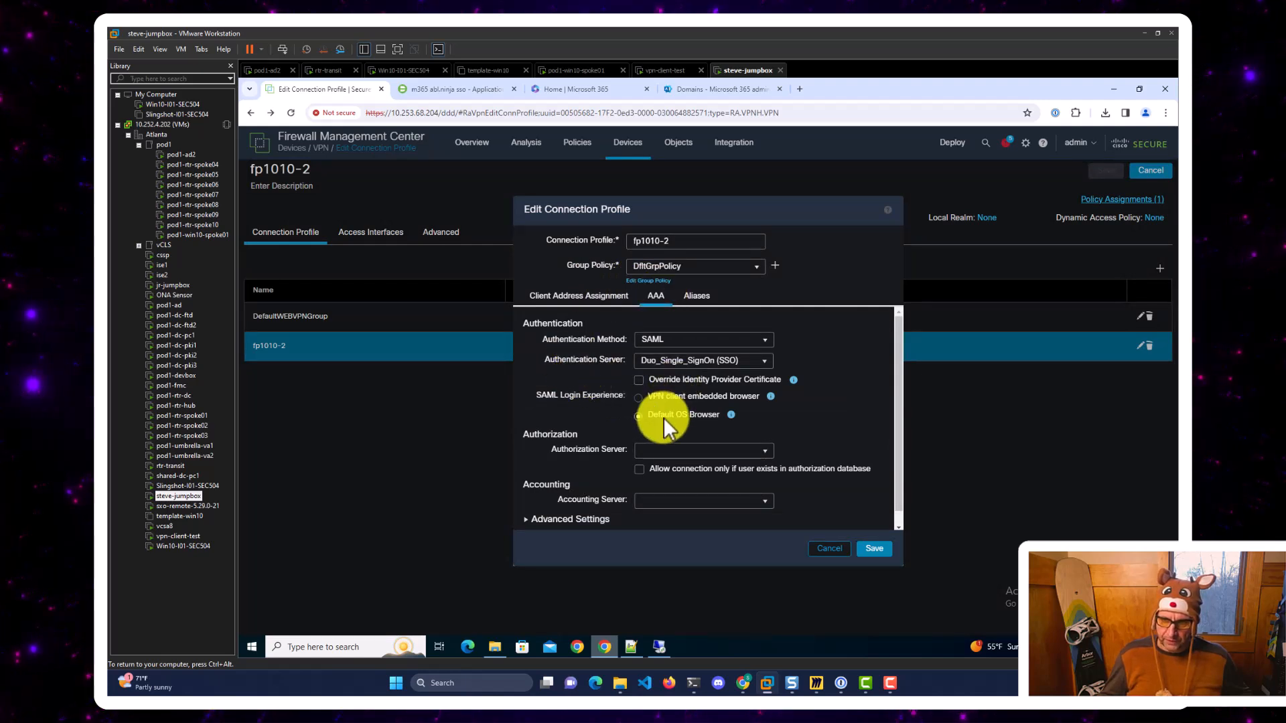
mouse_move(731, 415)
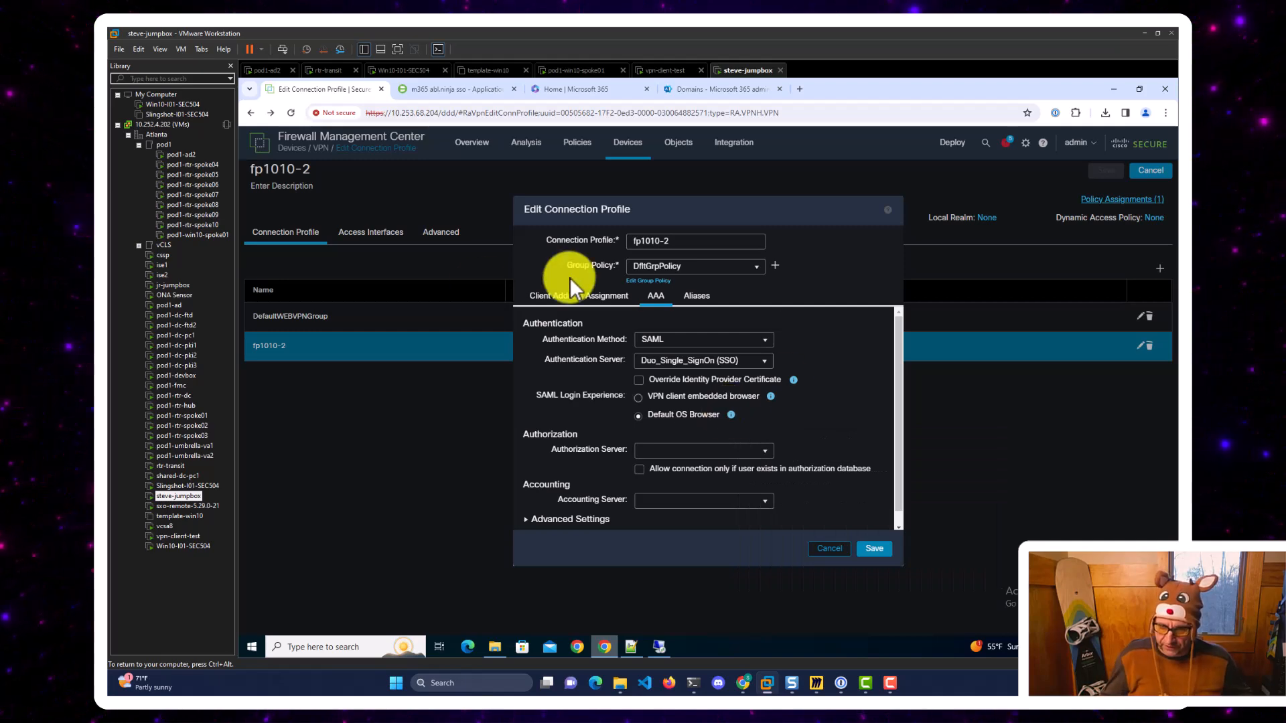
left_click(743, 682)
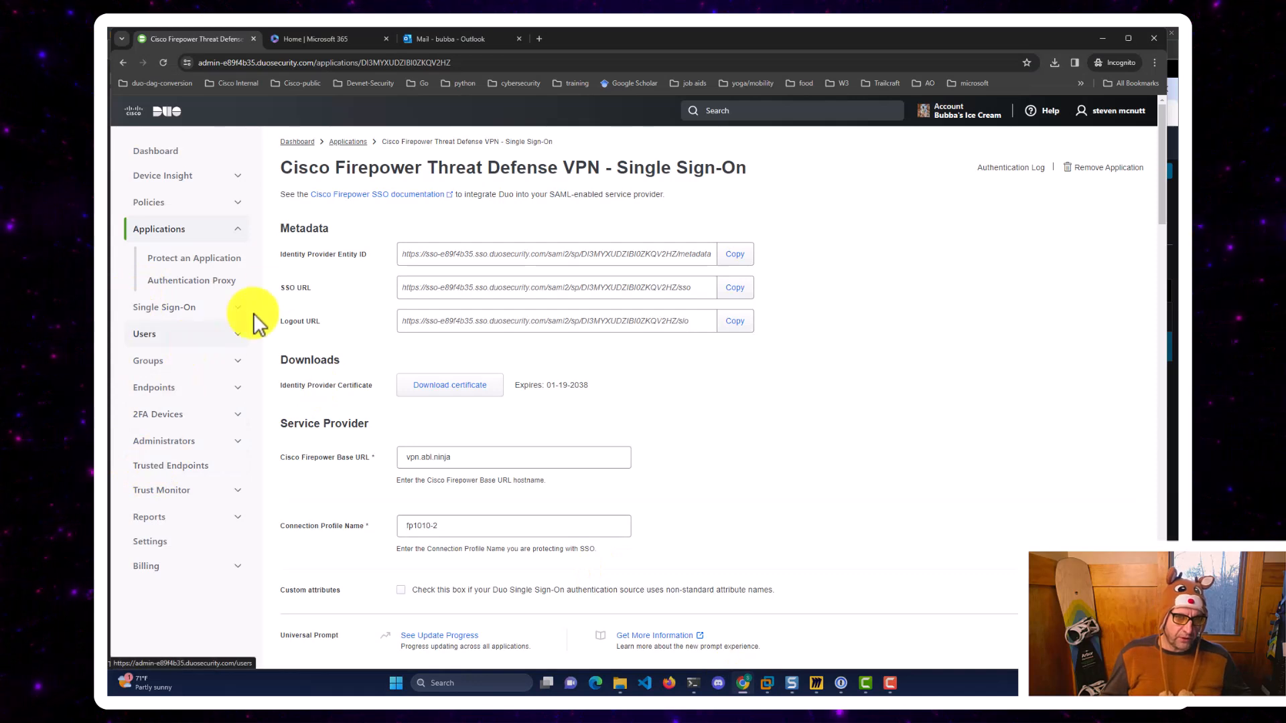
Review the vpn policy's authentication methods: Verified Duo Push, hardware tokens and WebAuthn authenticators.
left_click(198, 210)
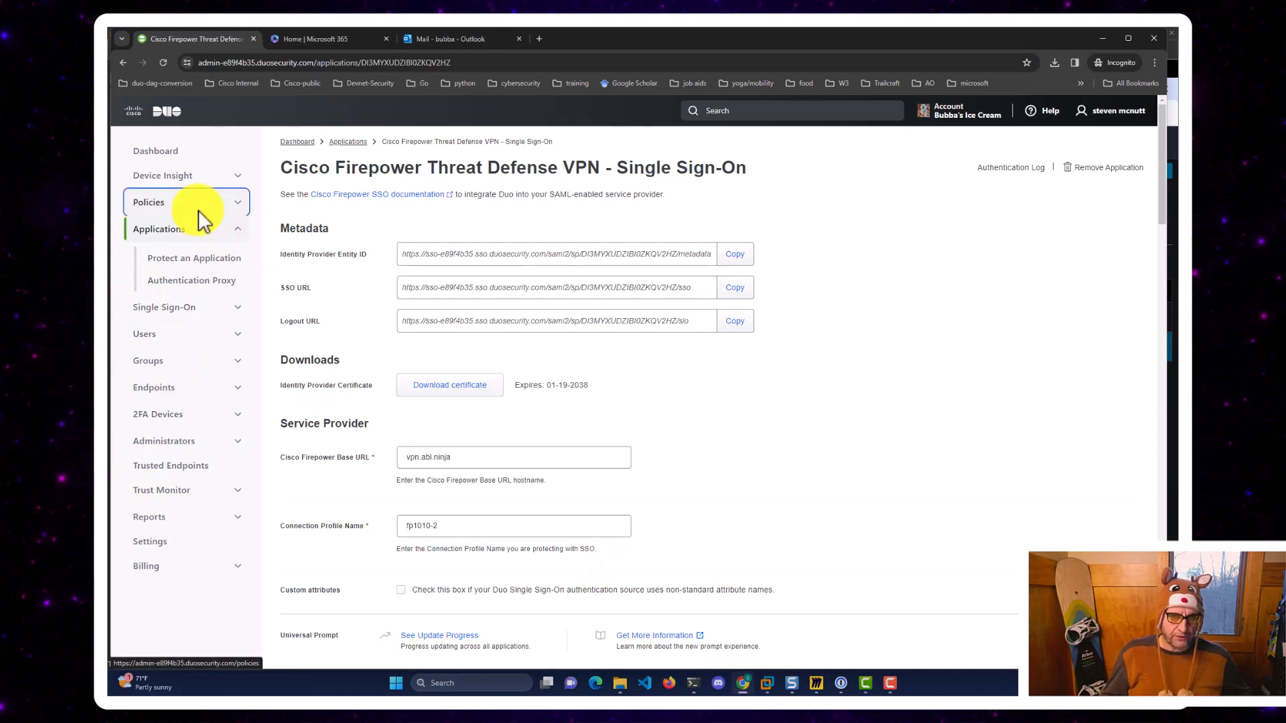
left_click(238, 202)
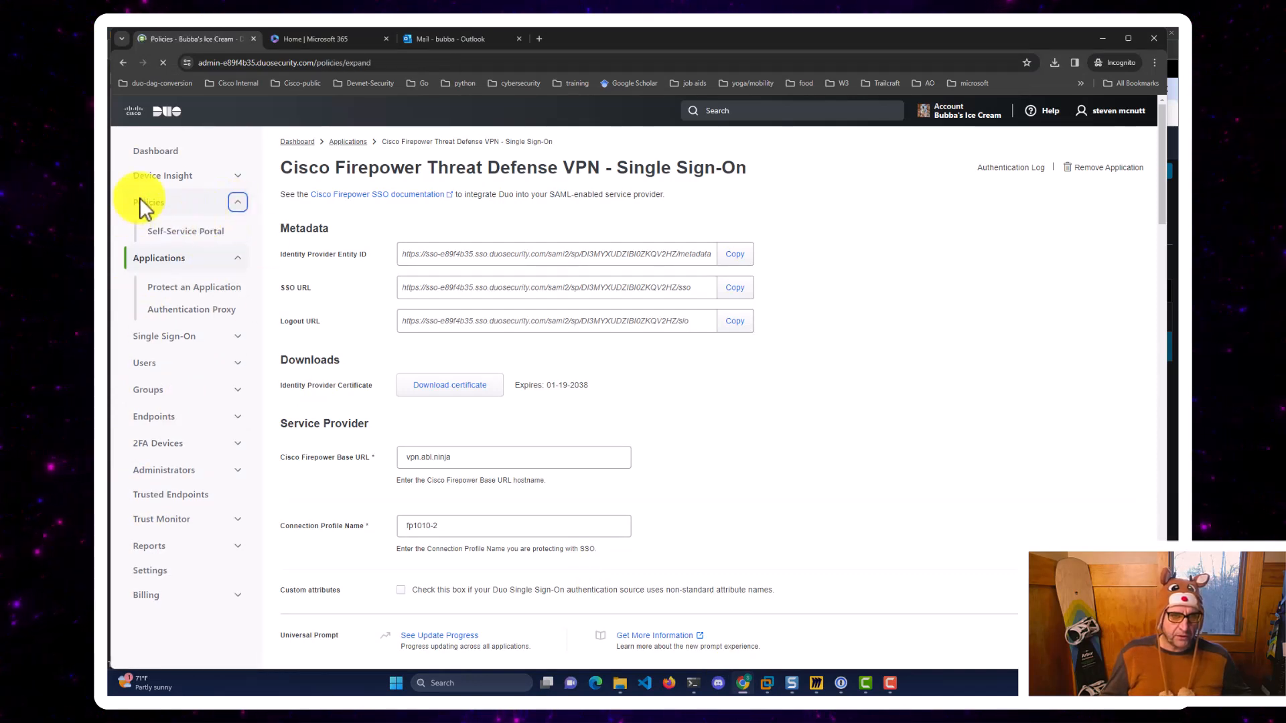
scroll(350, 469, "down", 10)
scroll(349, 463, "down", 7)
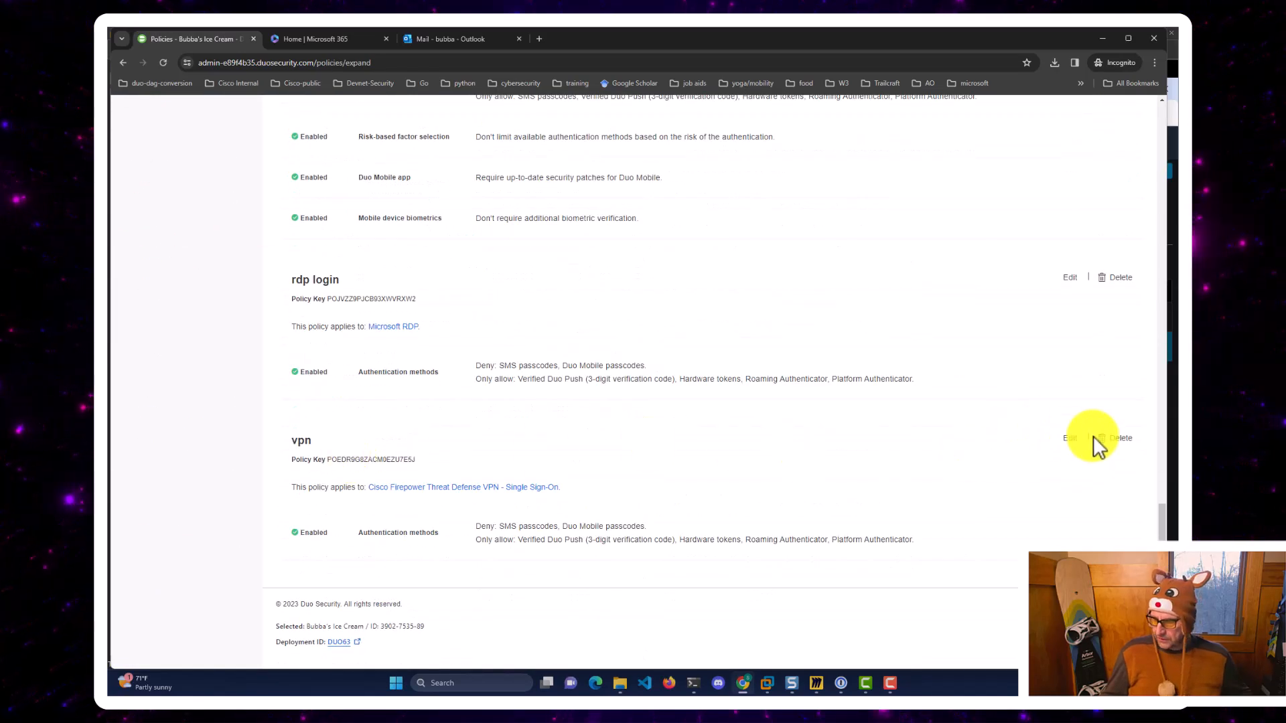
left_click(1072, 438)
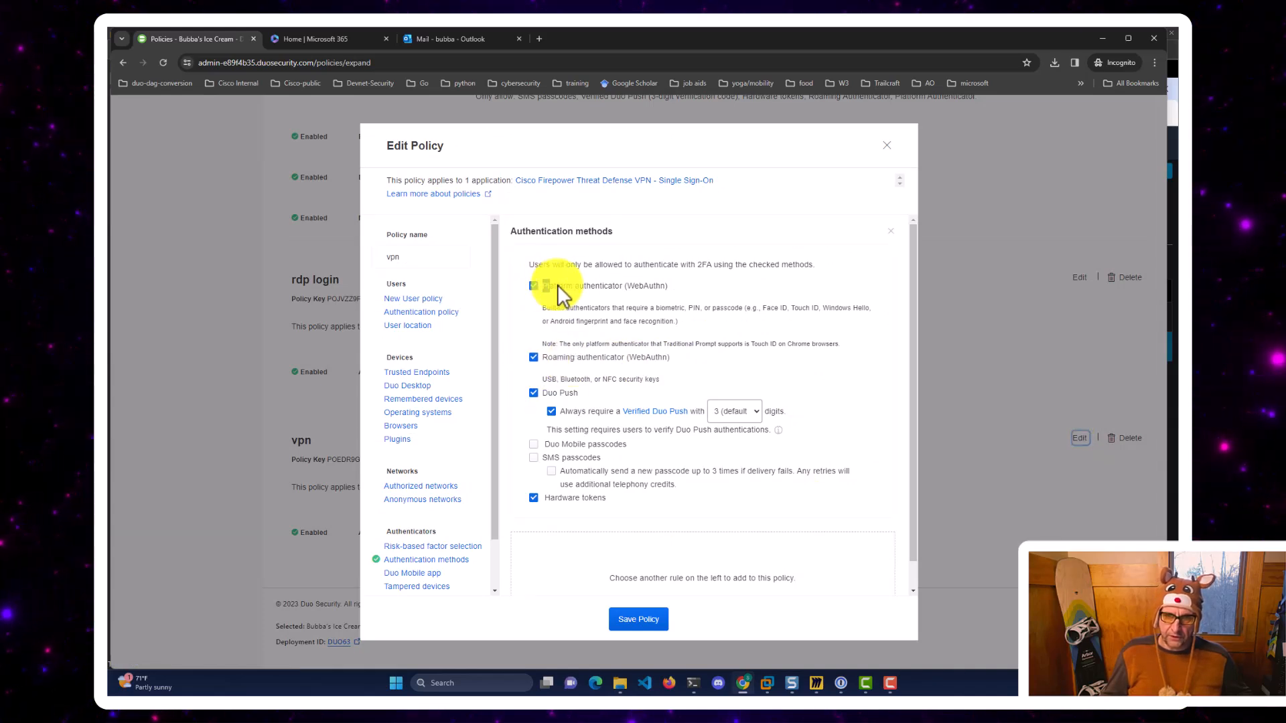
left_click_drag(549, 284, 657, 282)
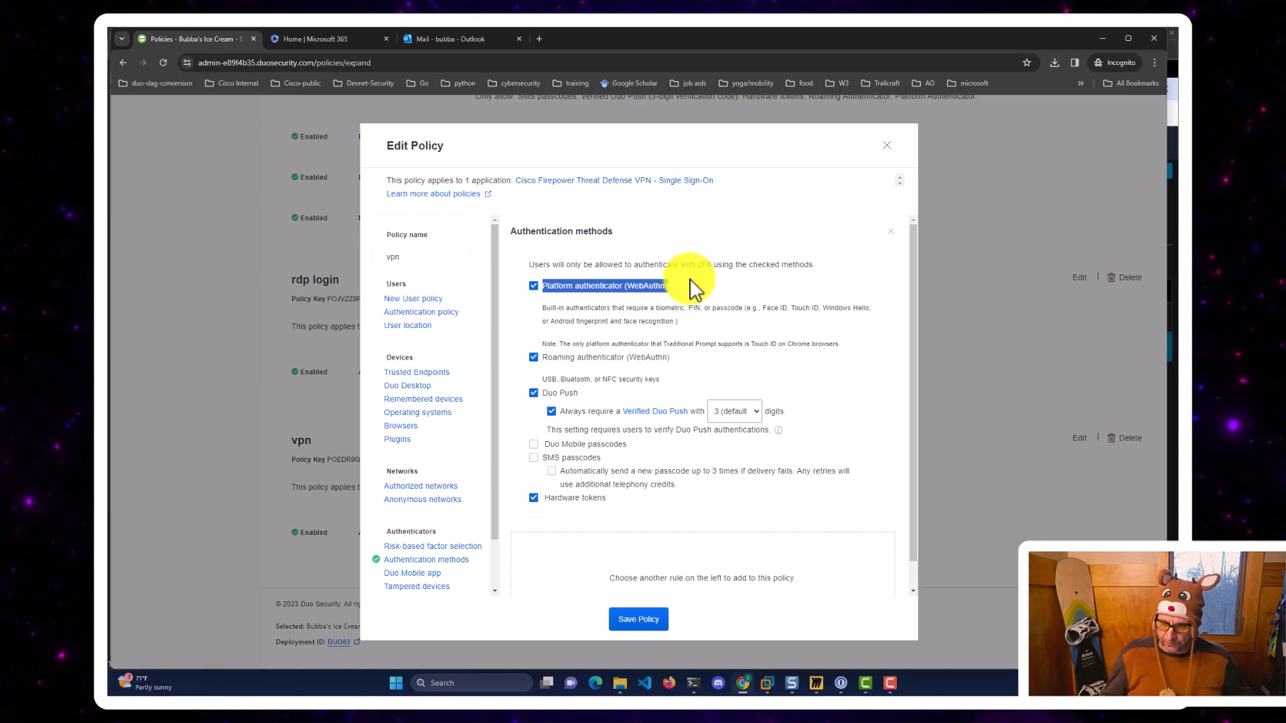
left_click(999, 521)
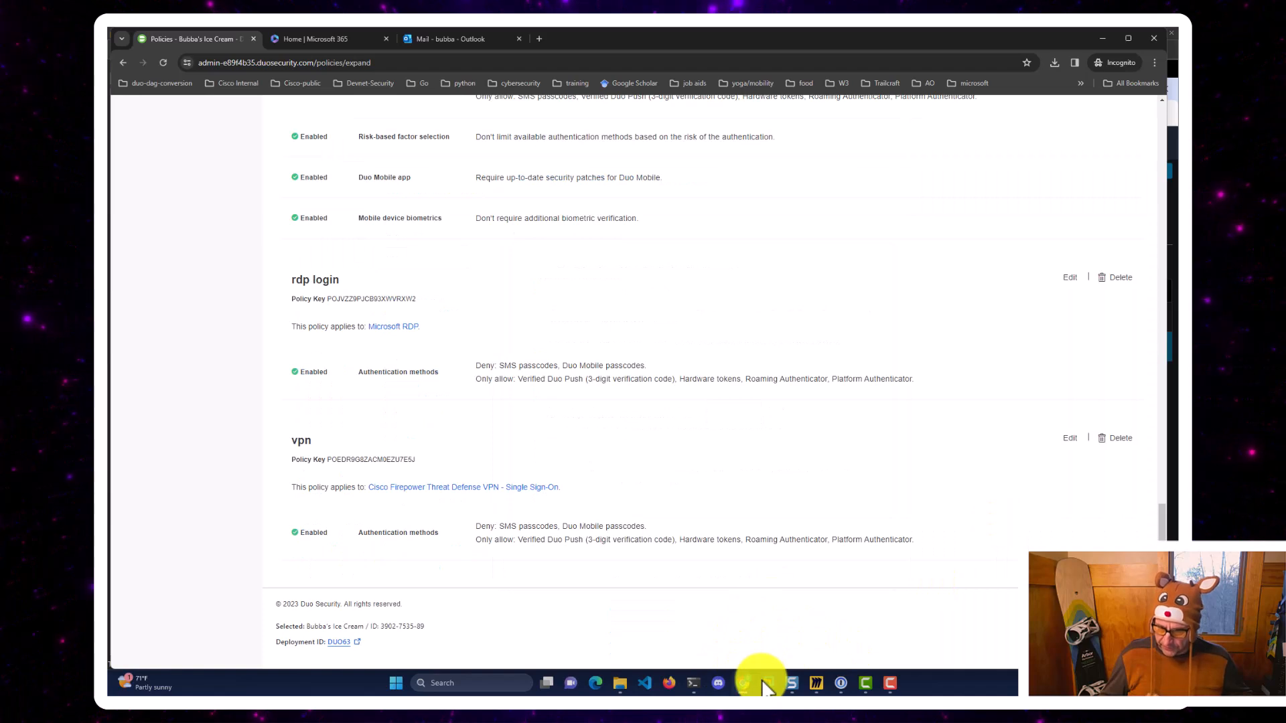
Connect Cisco Secure Client's VPN on vpn-client-test, signing in through Duo SSO with the password.
mouse_move(768, 684)
left_click(996, 589)
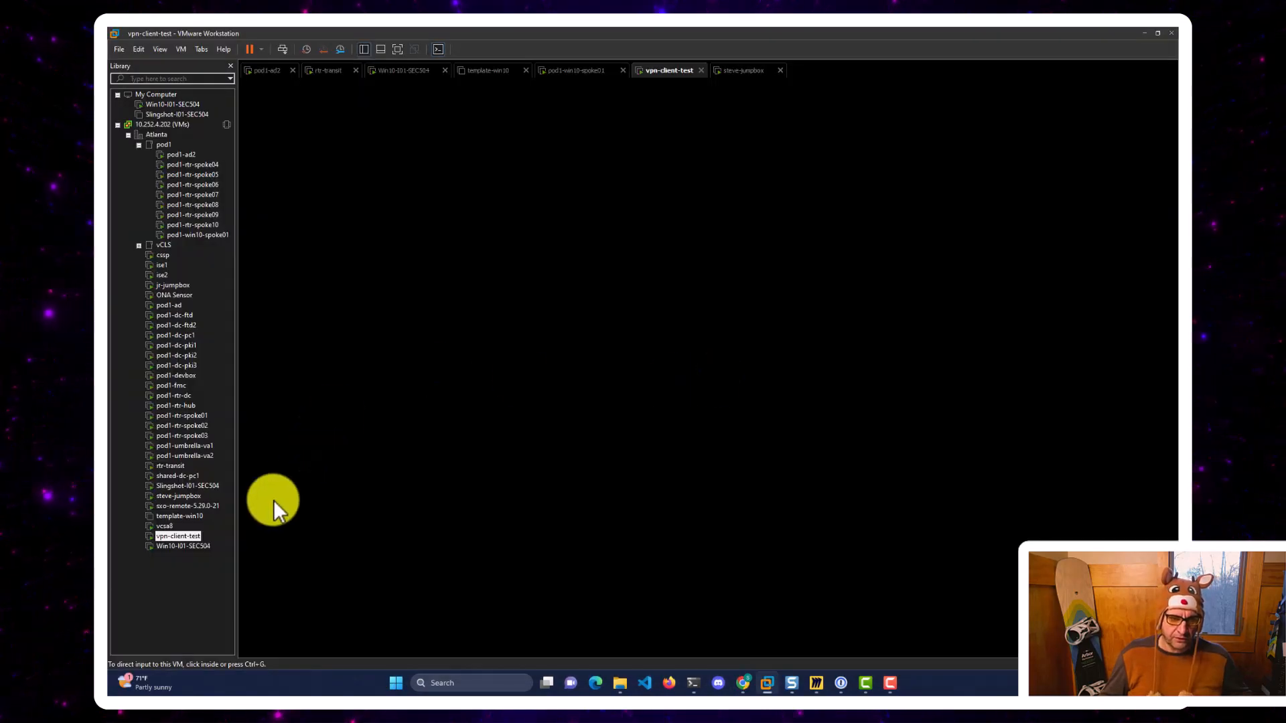
left_click(417, 476)
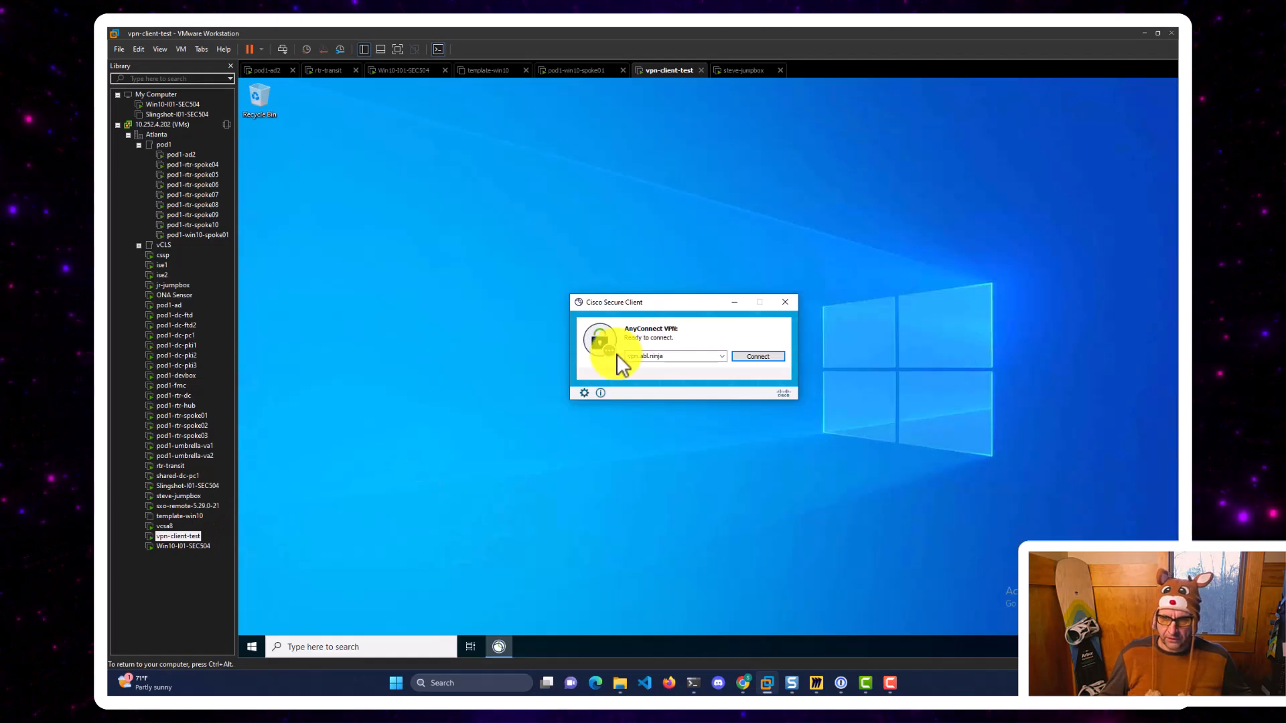
left_click(757, 359)
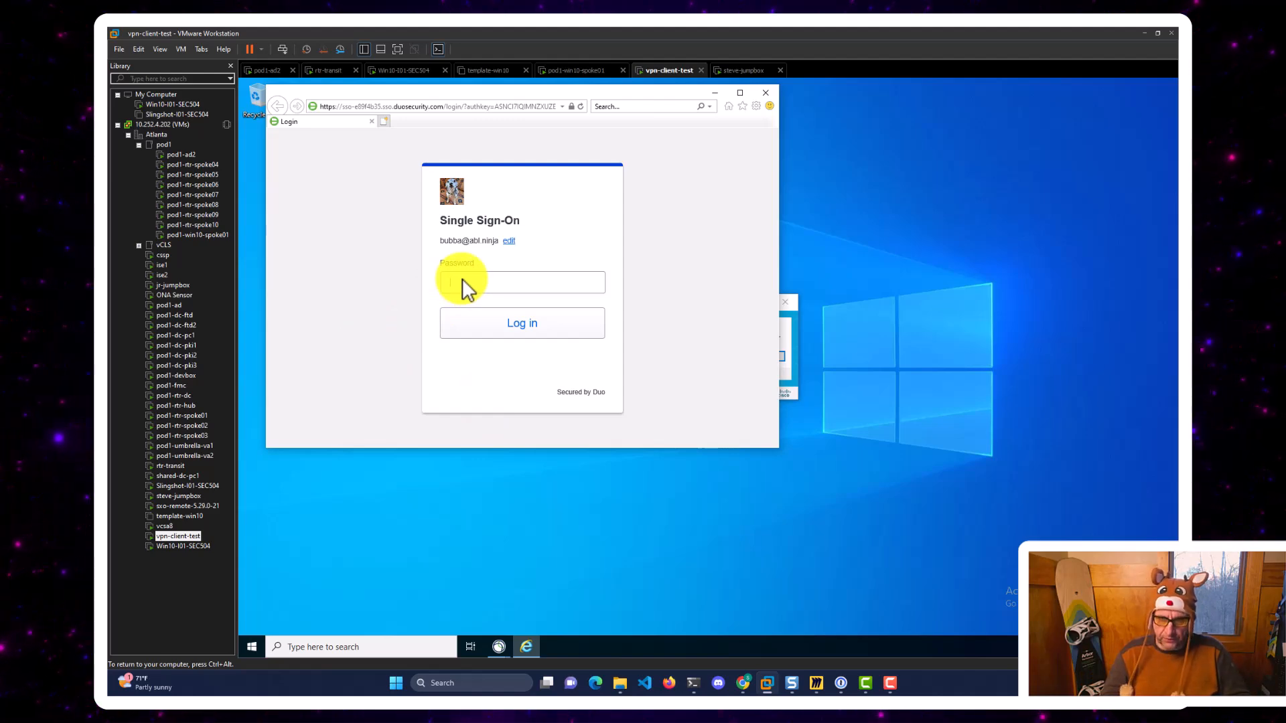
type("•••••••")
key("Return")
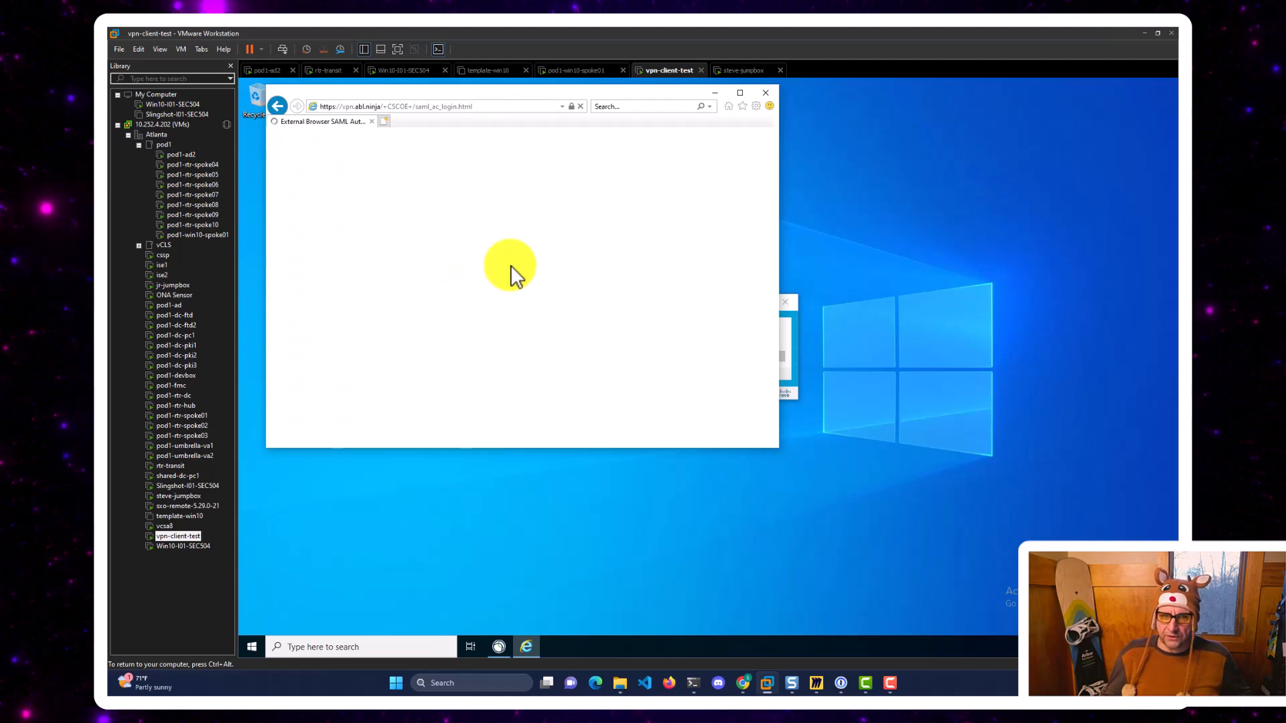
Close the authentication-successful page and disconnect the VPN session.
left_click(765, 92)
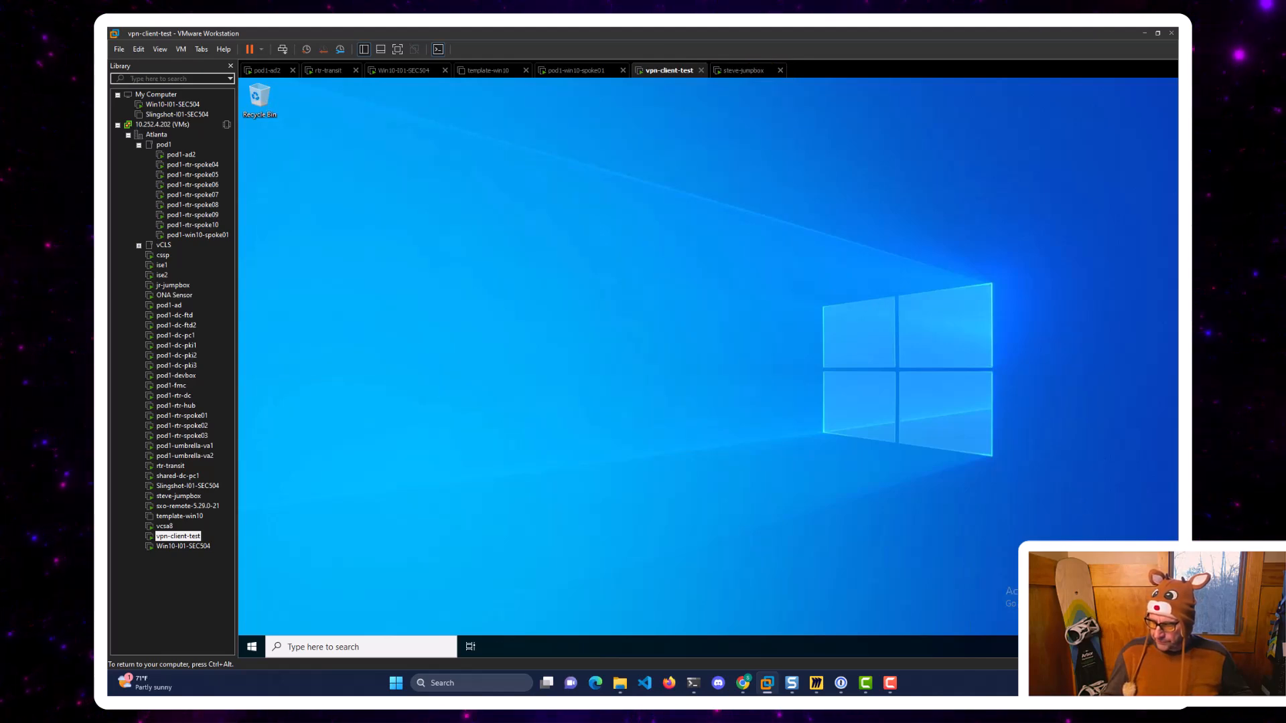
left_click(1076, 647)
left_click(760, 355)
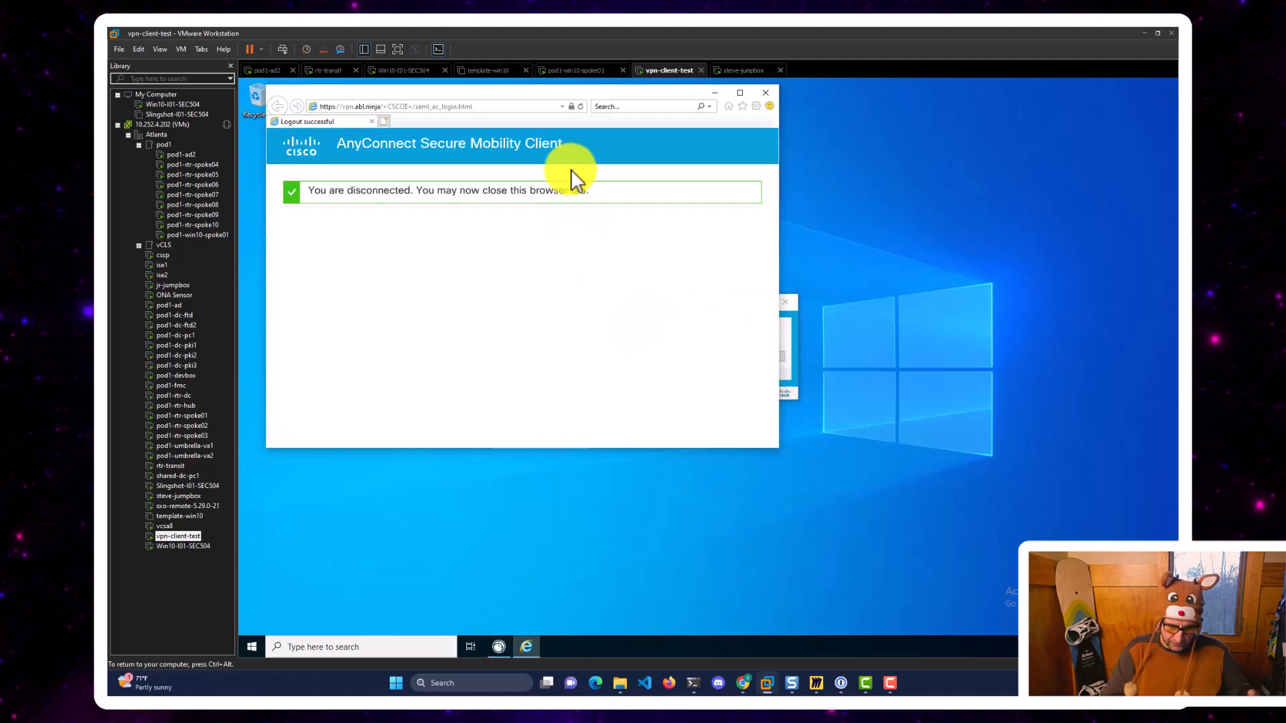
key("ctrl+alt")
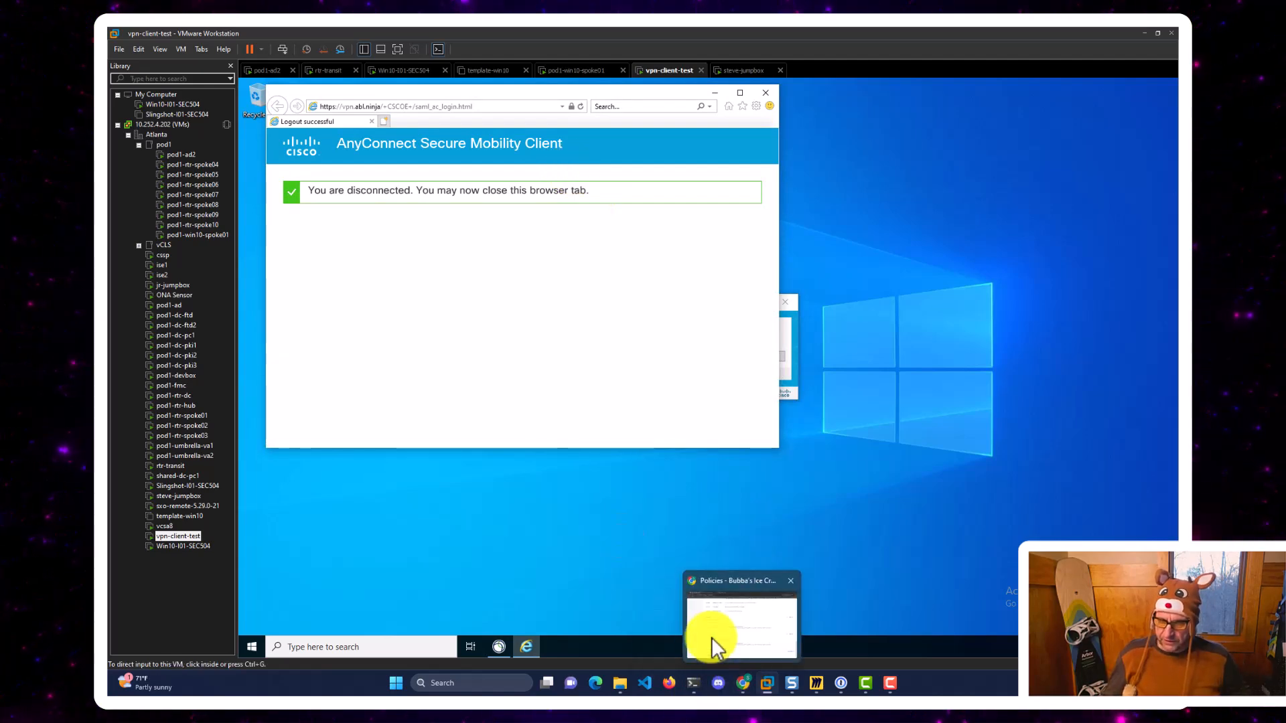
left_click(712, 644)
Set the vpn policy's Verified Duo Push code length to 5 digits and save the policy.
scroll(244, 422, "up", 15)
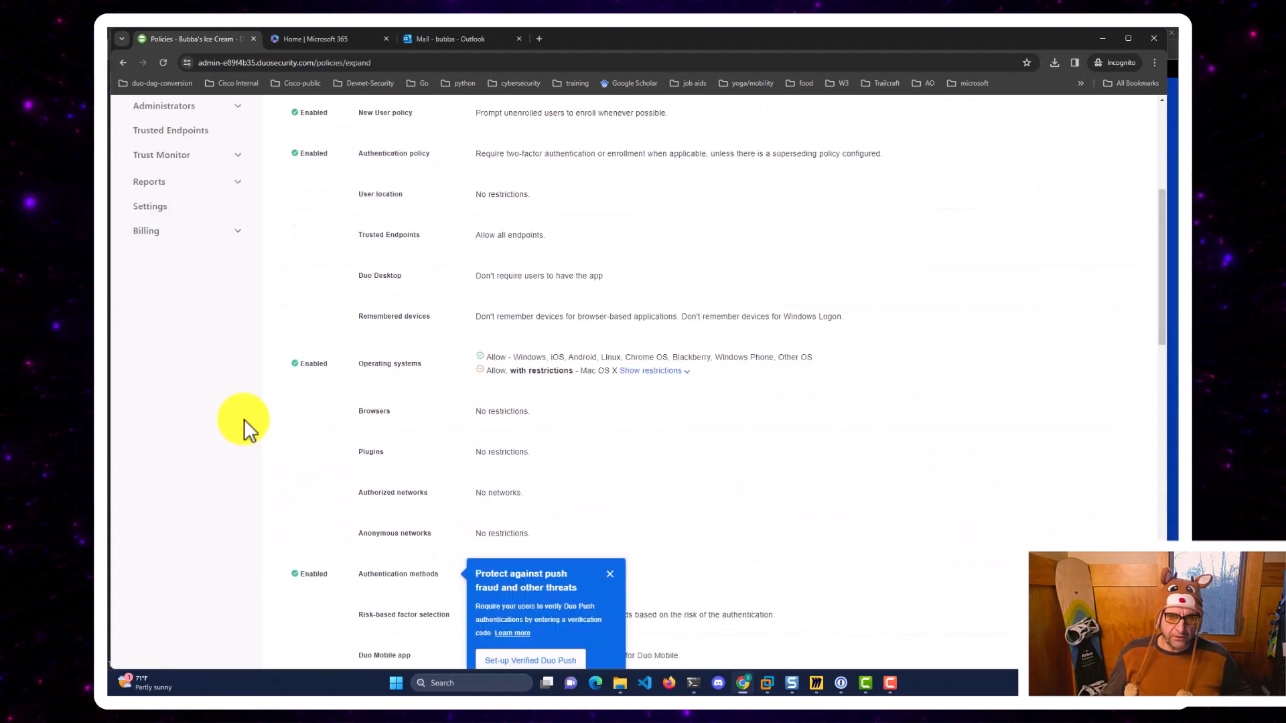
scroll(372, 378, "down", 15)
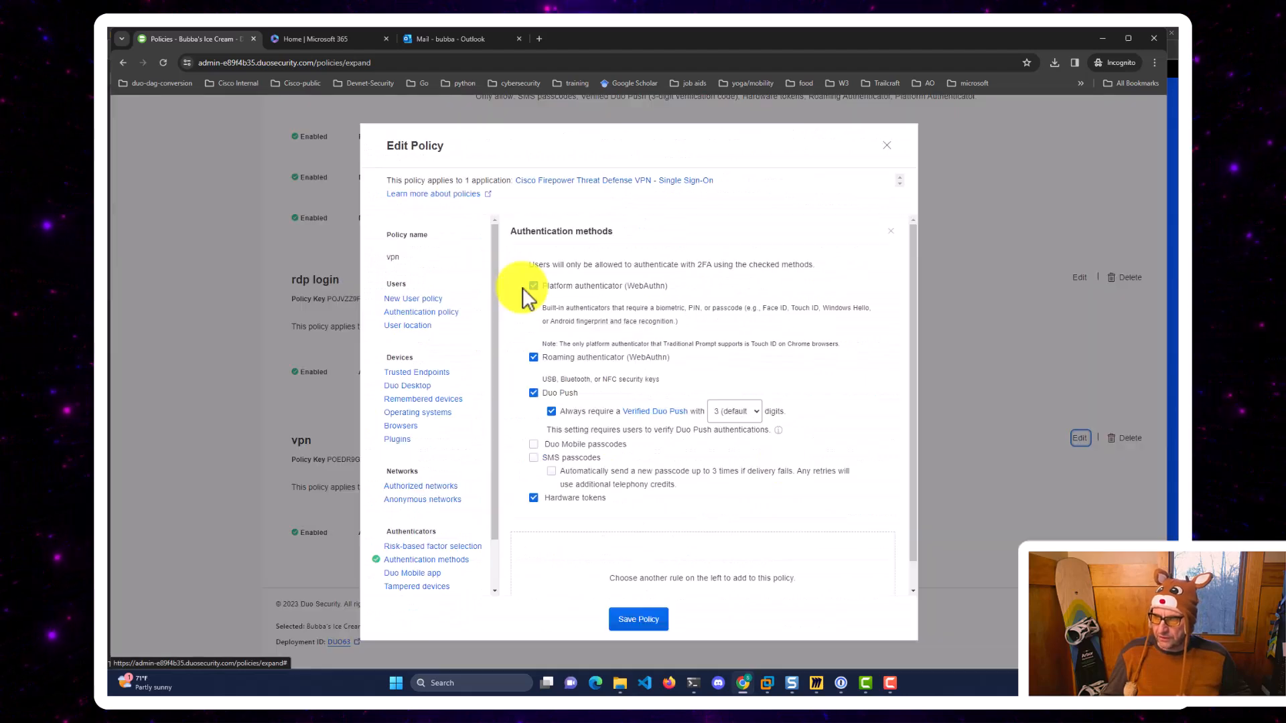
left_click(1074, 438)
left_click(533, 357)
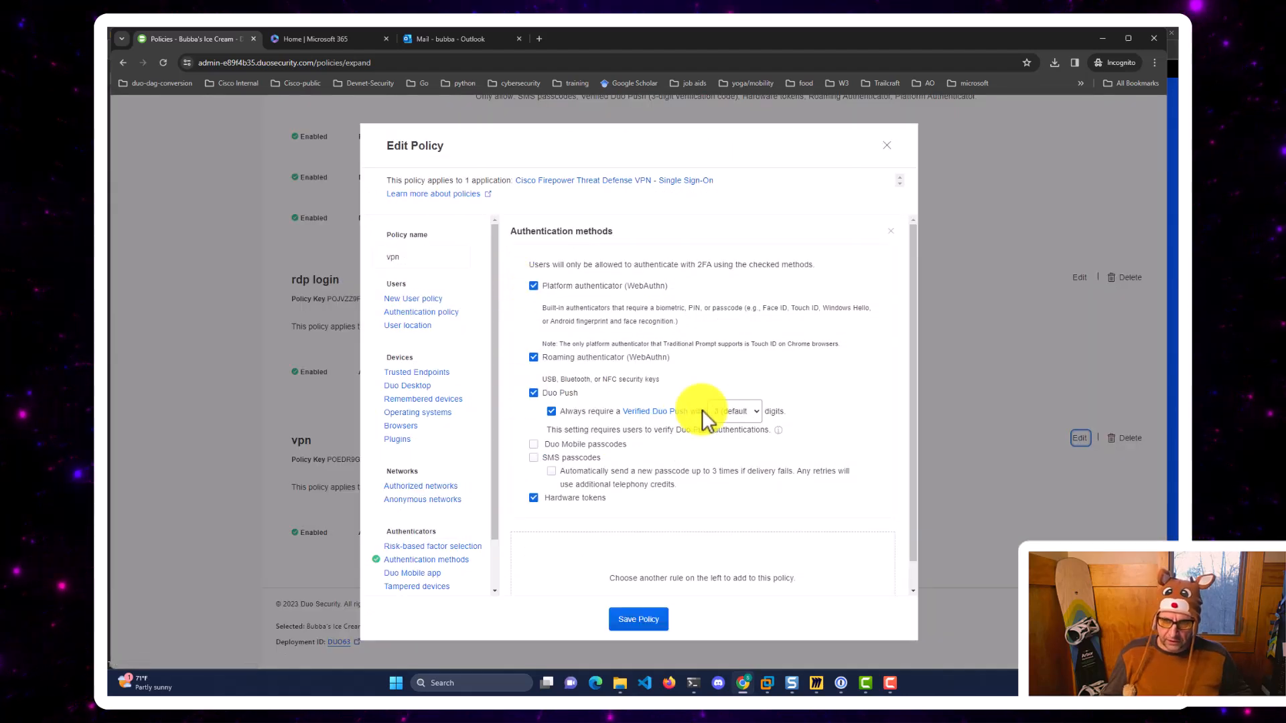
left_click(747, 413)
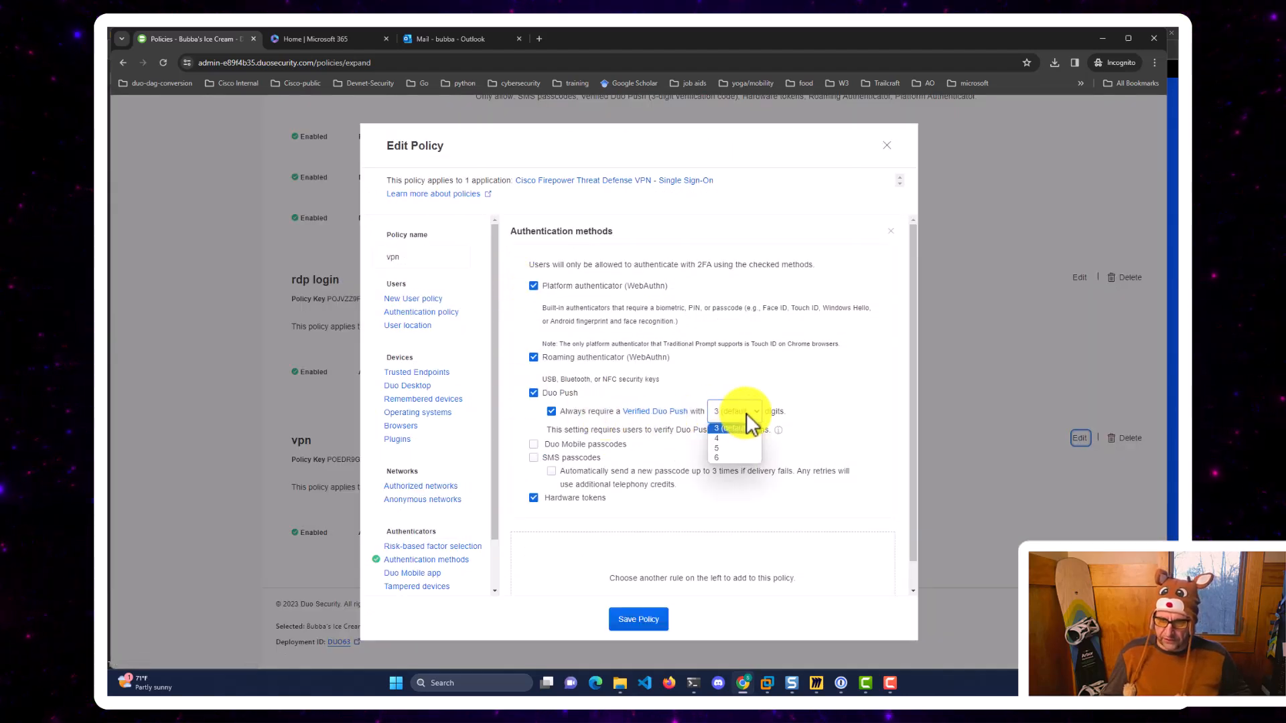
left_click(728, 449)
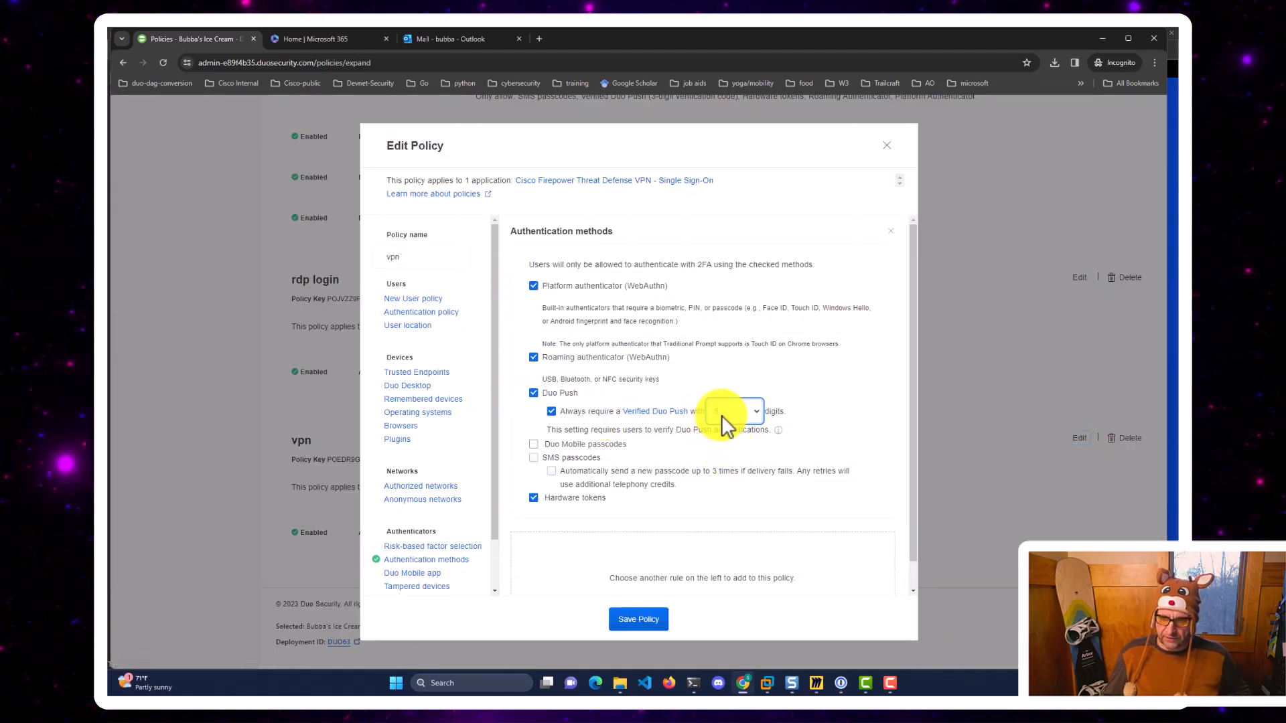
left_click(647, 627)
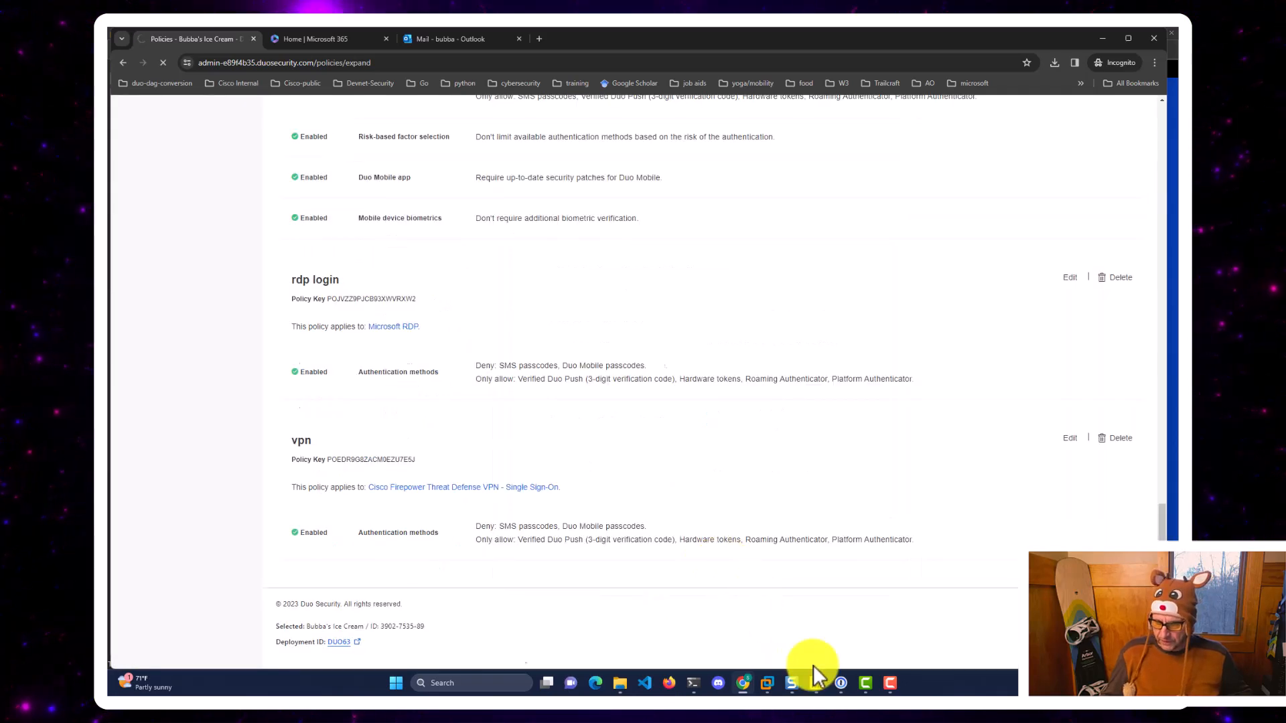
mouse_move(767, 684)
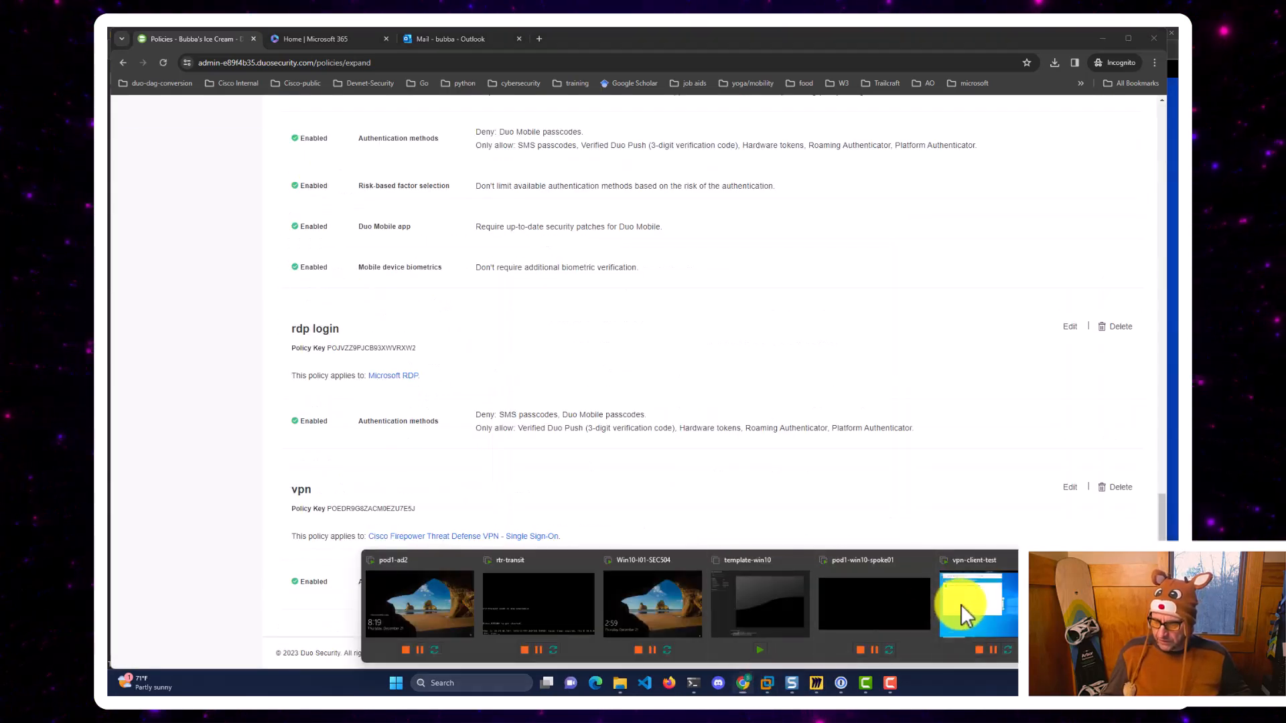
left_click(963, 605)
Reconnect the VPN via SSO password and a 5-digit Verified Duo Push, then close the success window.
left_click(767, 91)
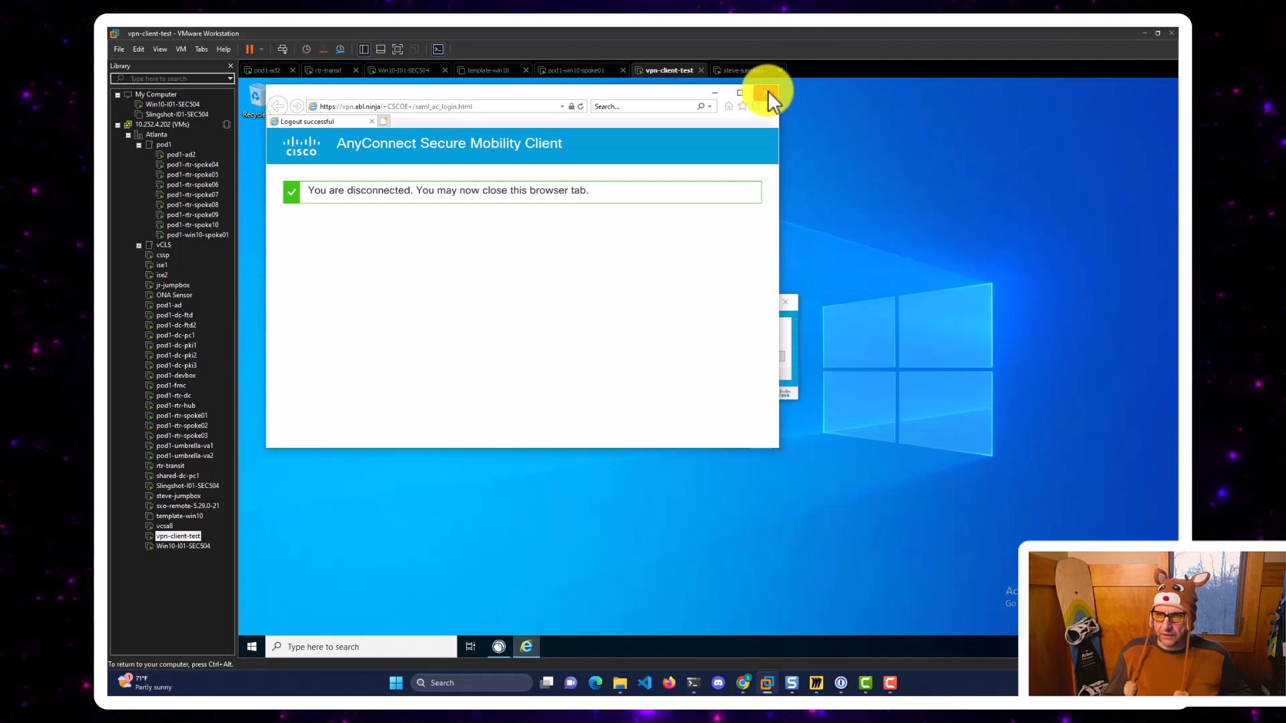
left_click(758, 356)
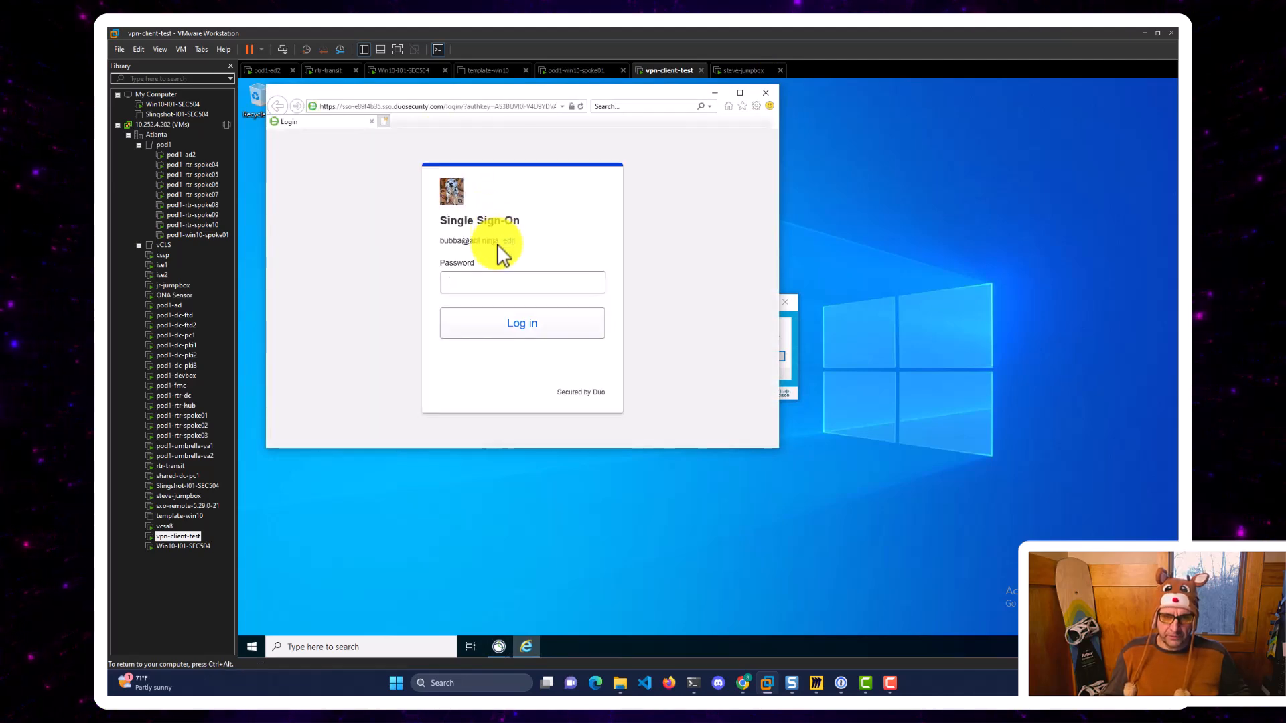
type("••••••••")
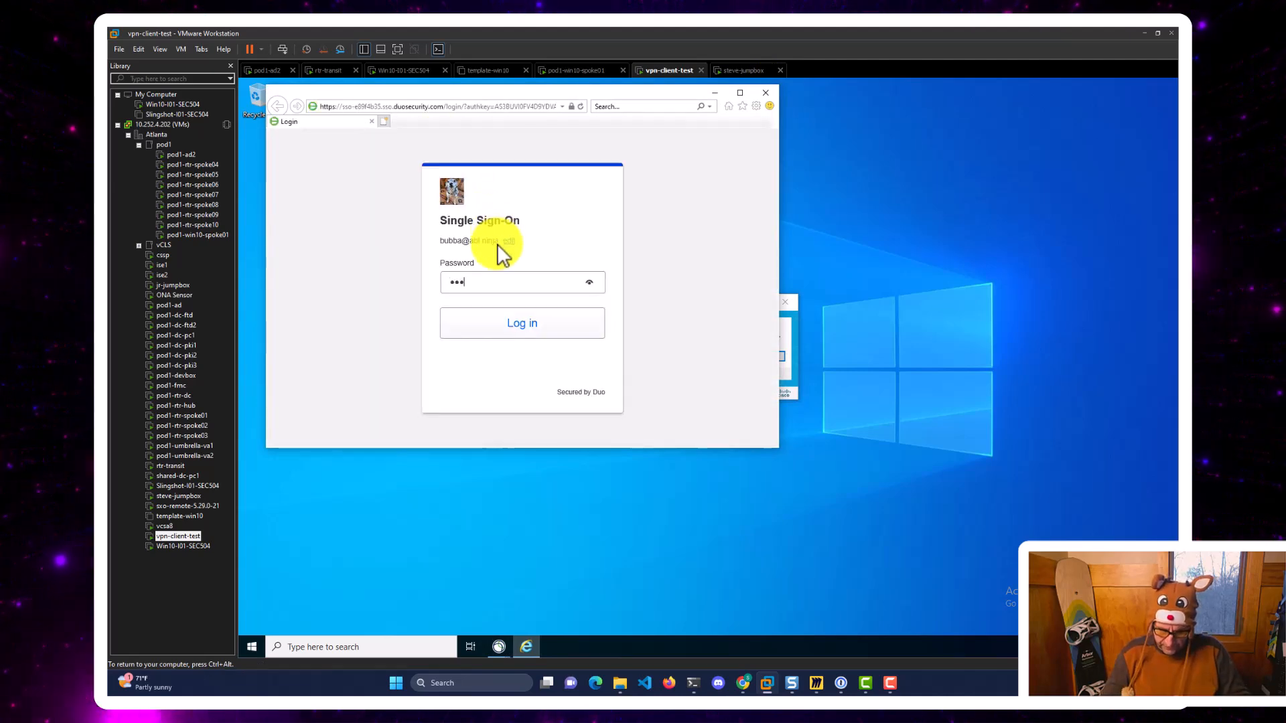
key("Return")
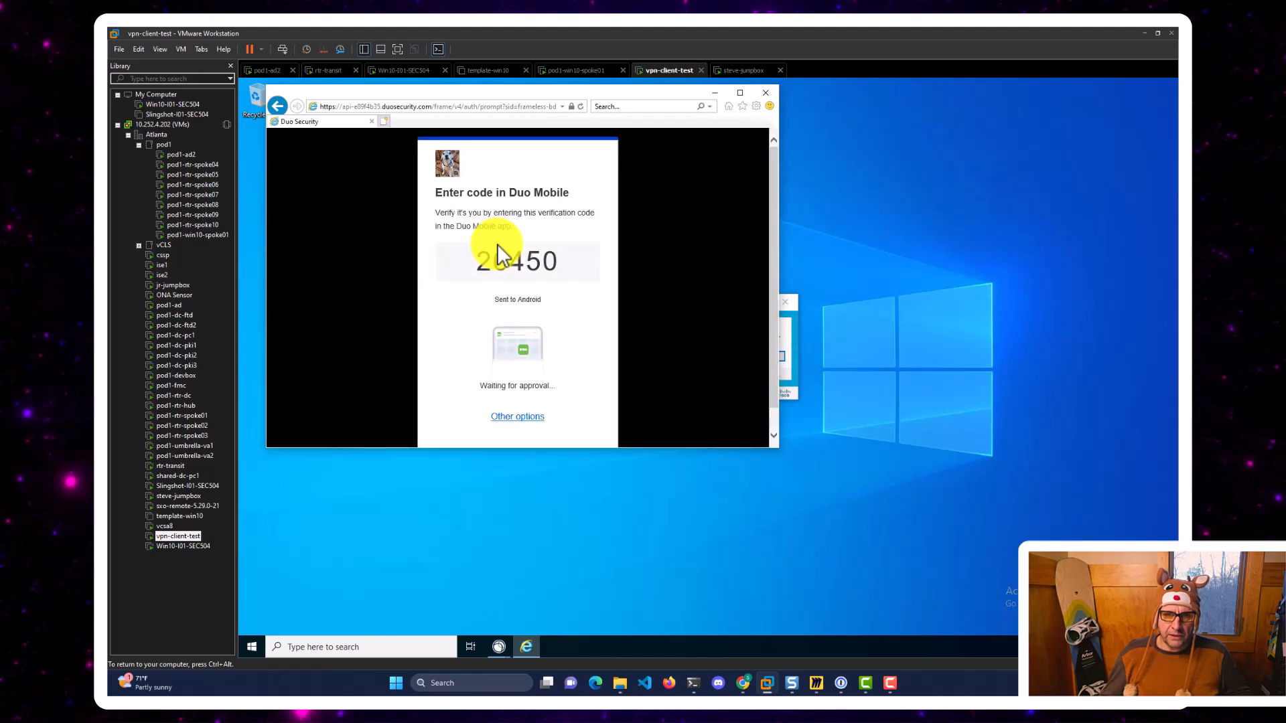
left_click_drag(487, 258, 544, 263)
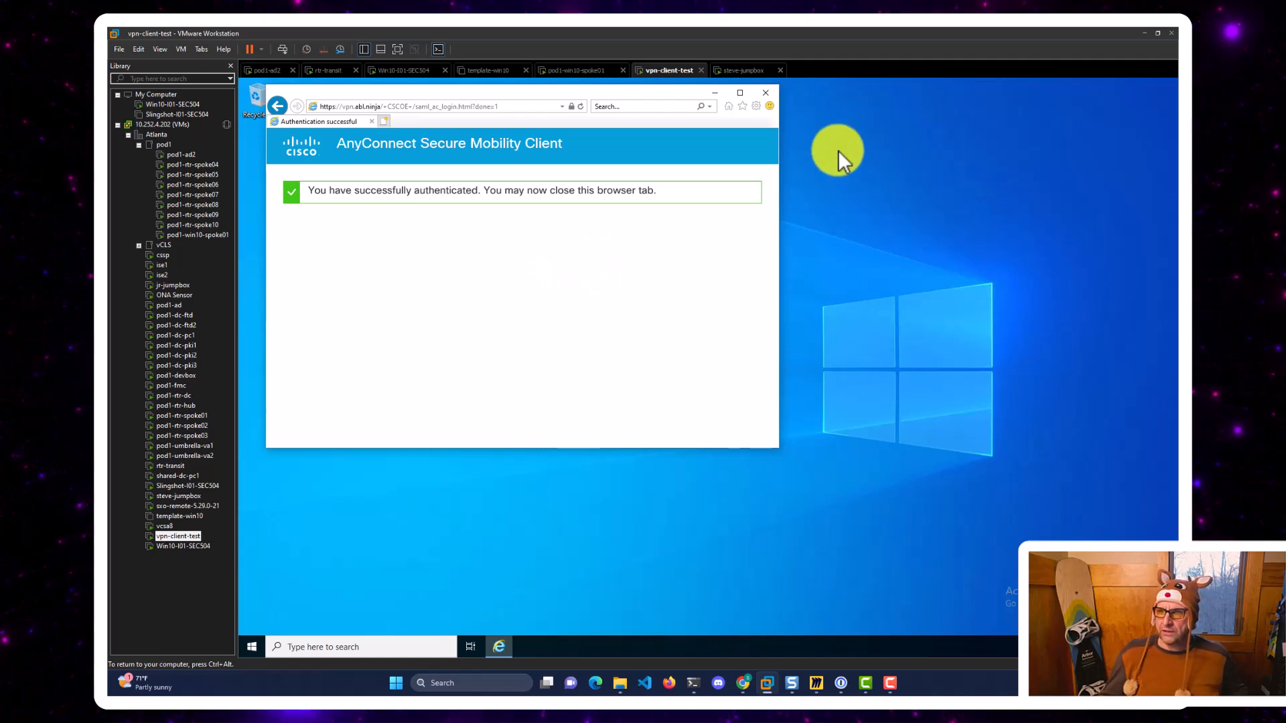
left_click(766, 90)
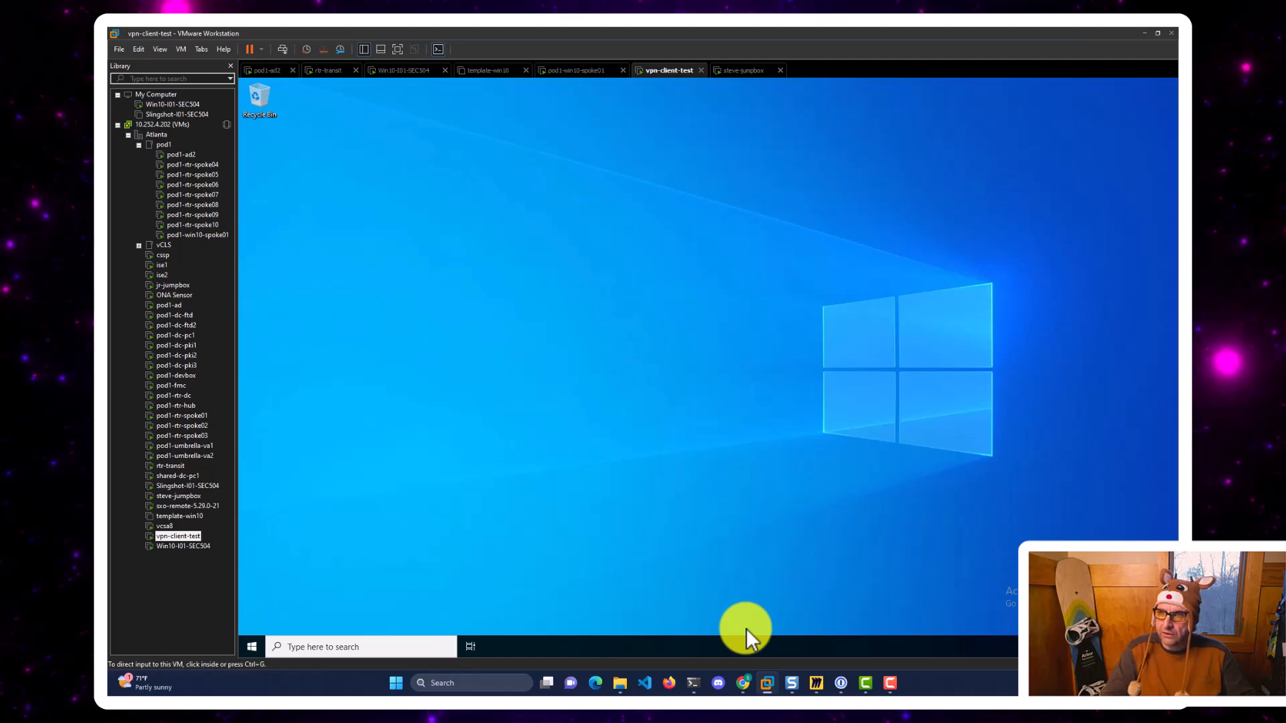
Search 'beer drinkers guide to saml' in an Incognito tab and open the Duo blog article.
left_click(741, 683)
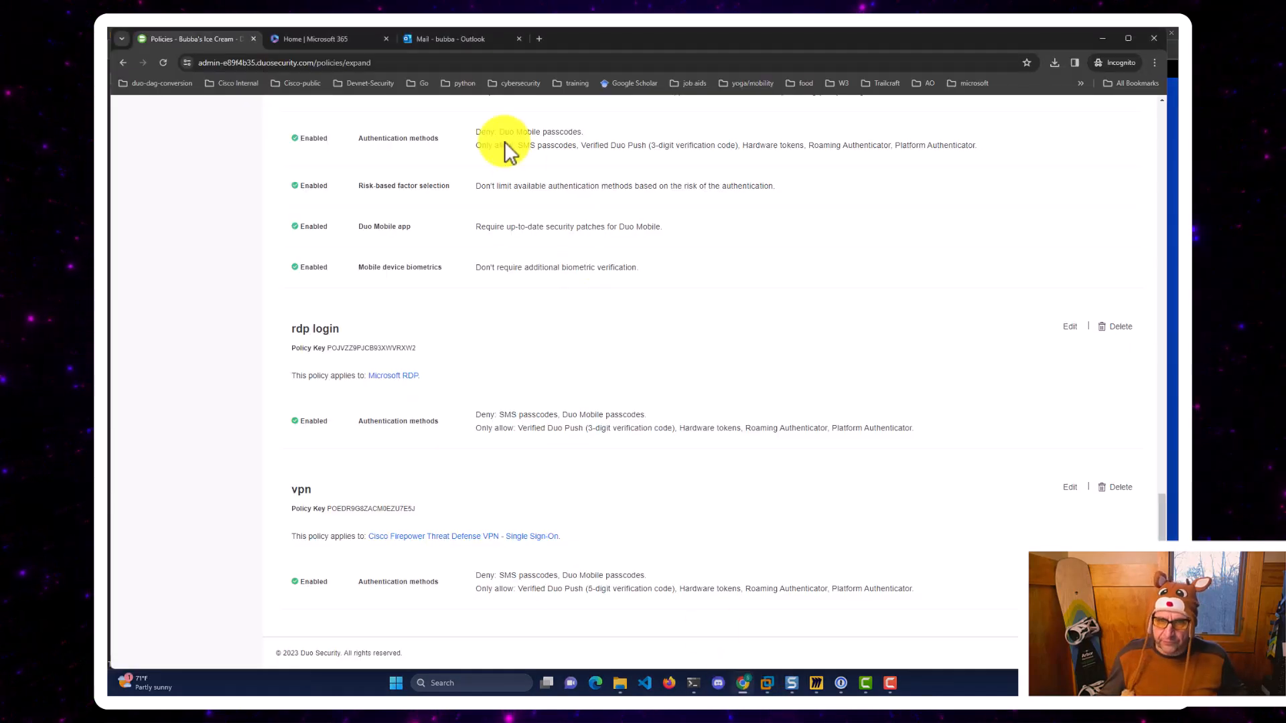
left_click(541, 39)
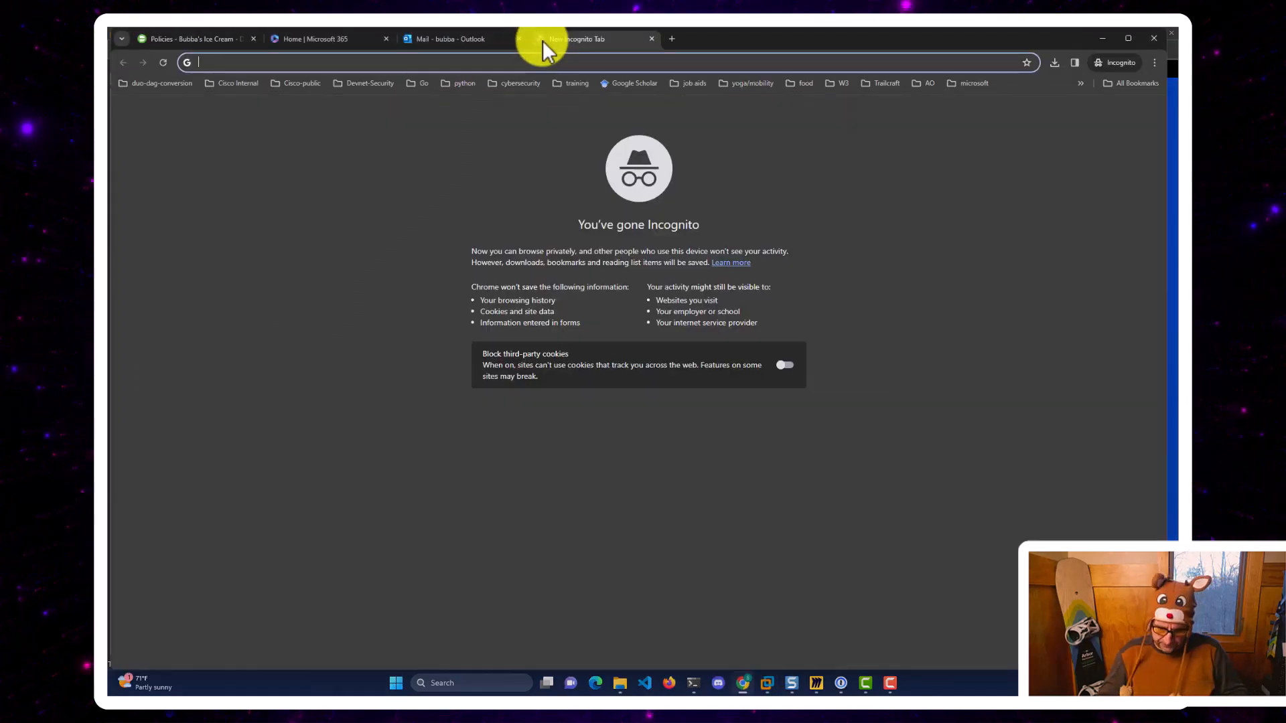
type("beer drinker")
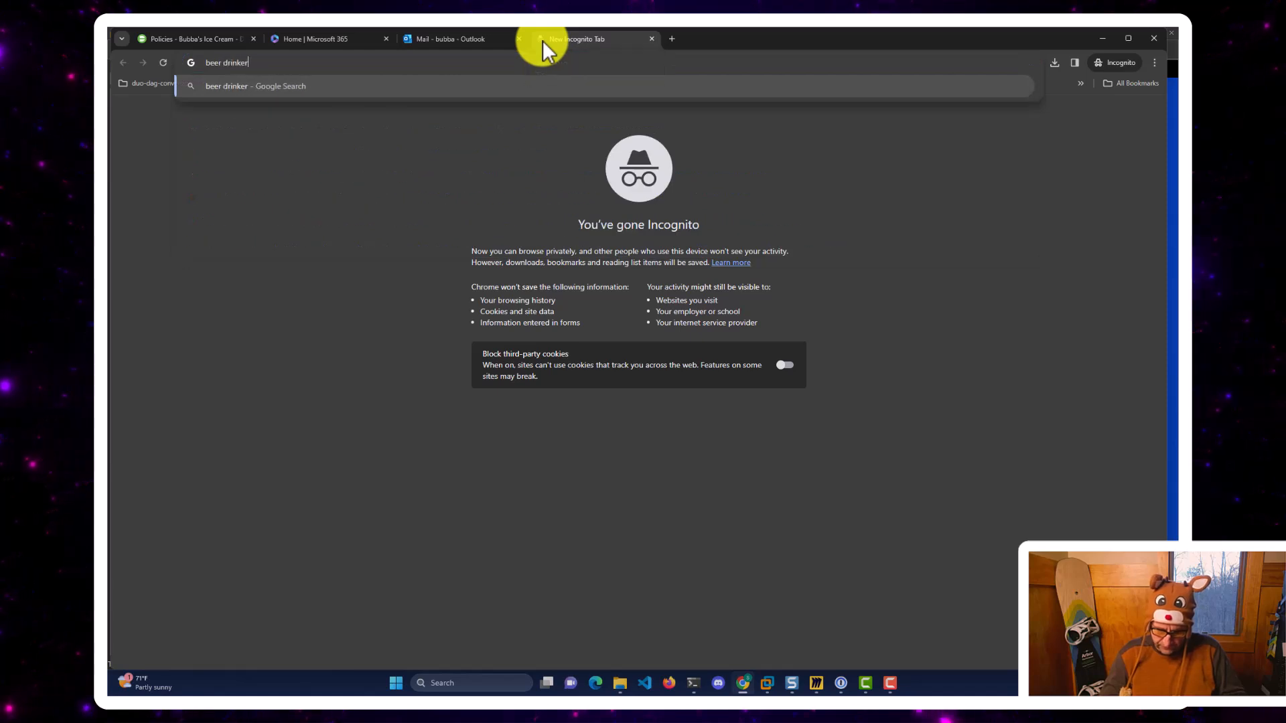
type("s guide to saml")
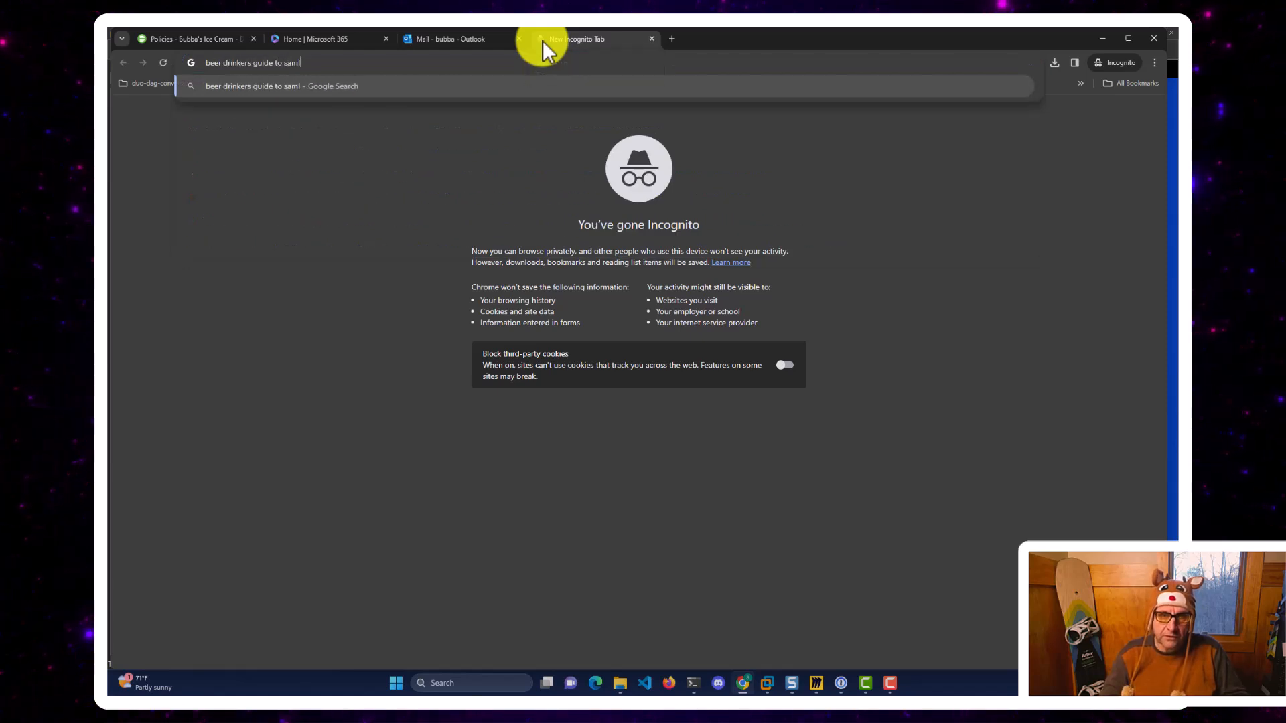
key("Return")
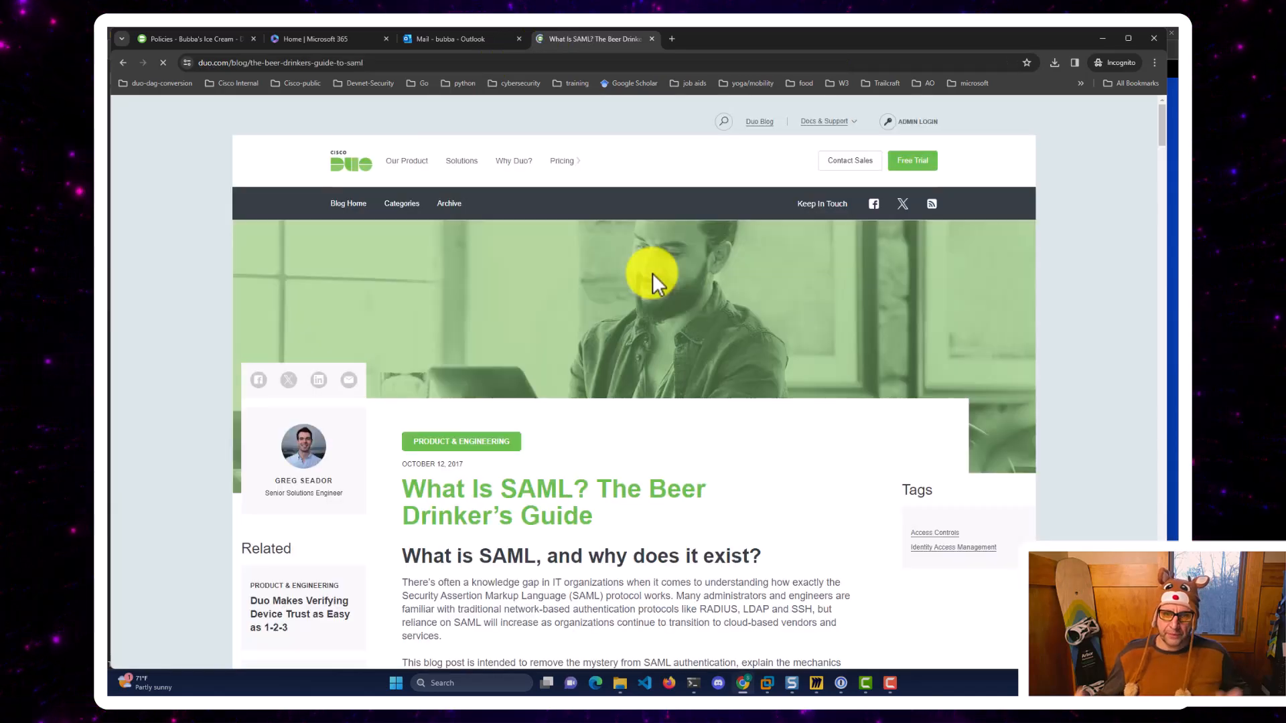
scroll(653, 272, "down", 4)
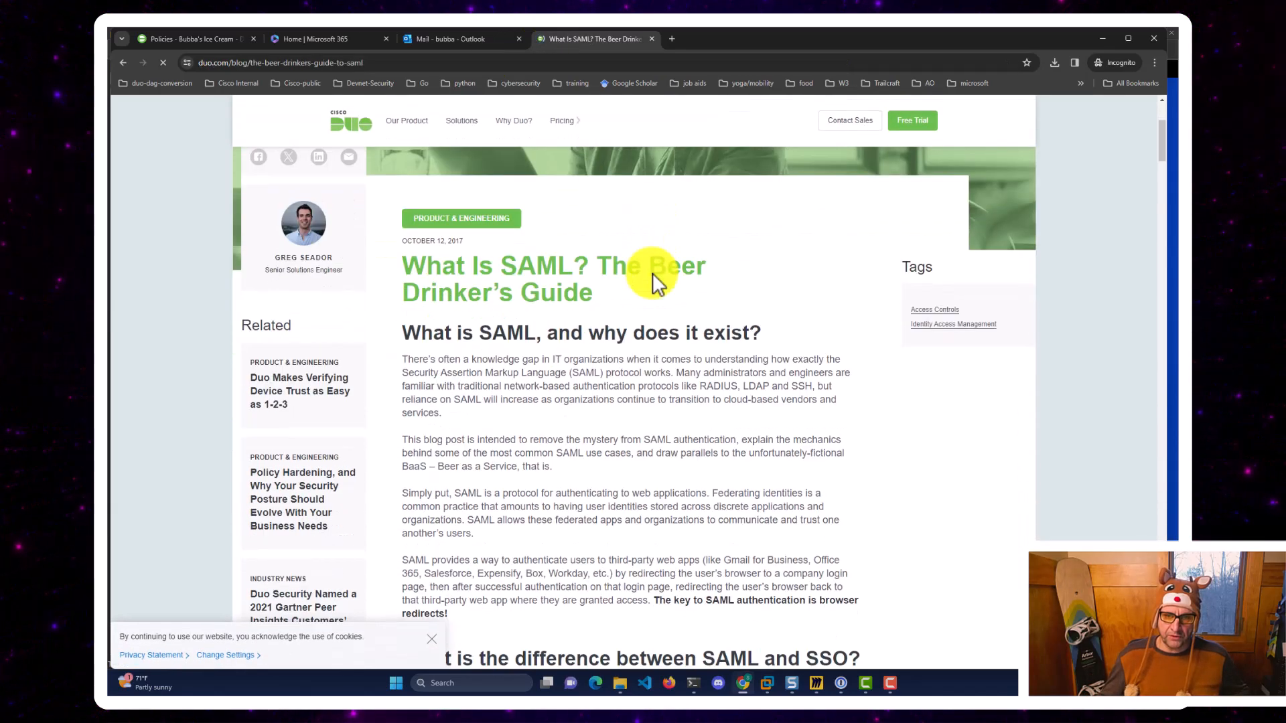
Switch to Miro and pan the Hybrid Cloud Lab board to show the whole Duo logo.
left_click(816, 683)
scroll(684, 402, "up", 2)
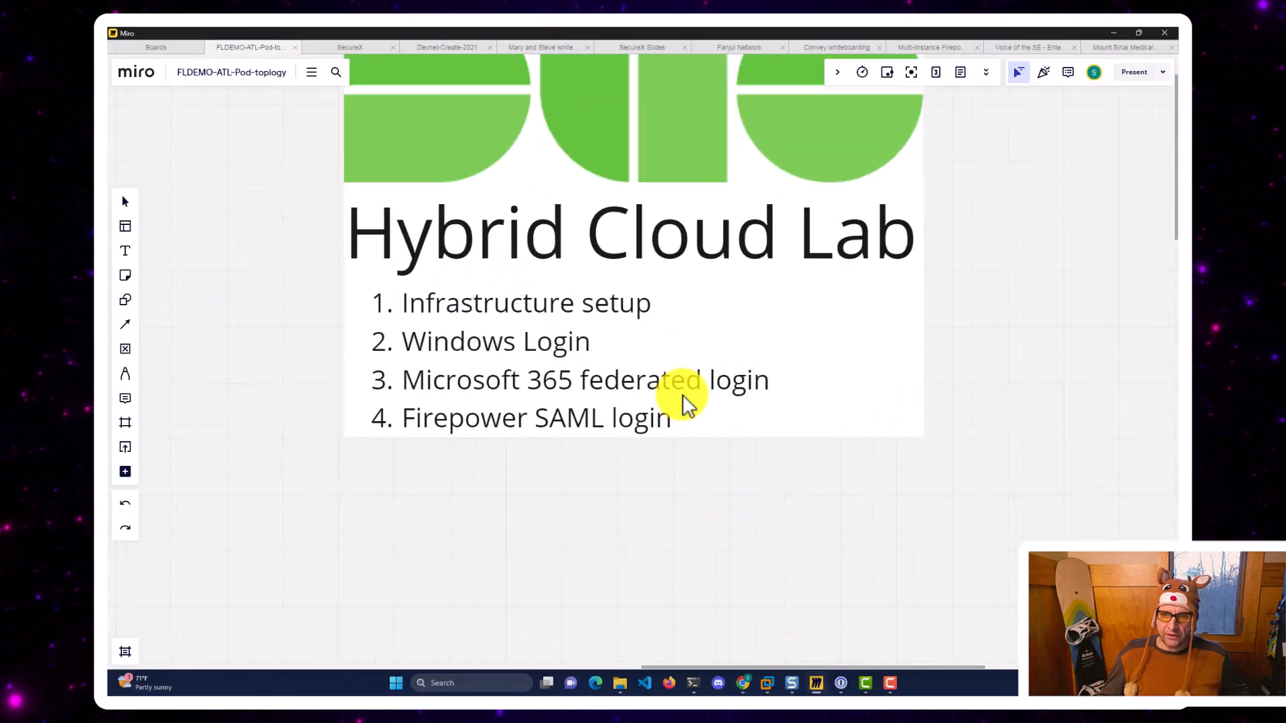
scroll(683, 402, "down", 1)
left_click_drag(971, 341, 970, 462)
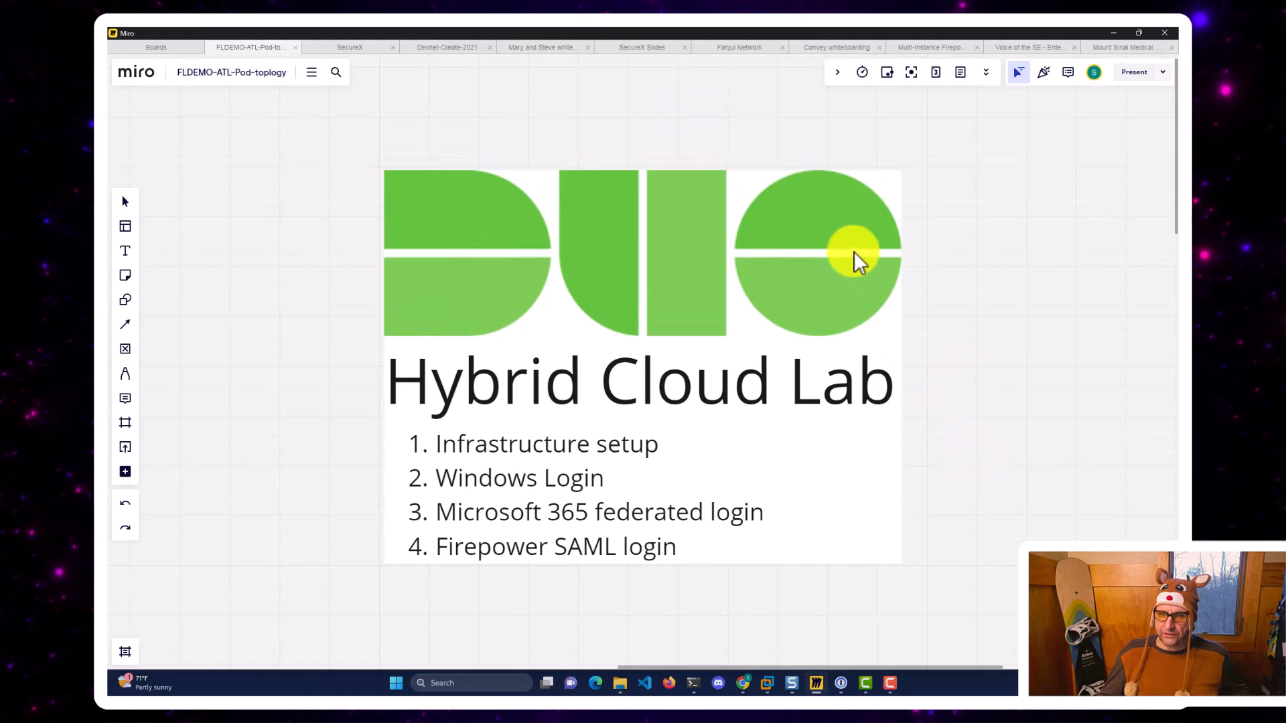